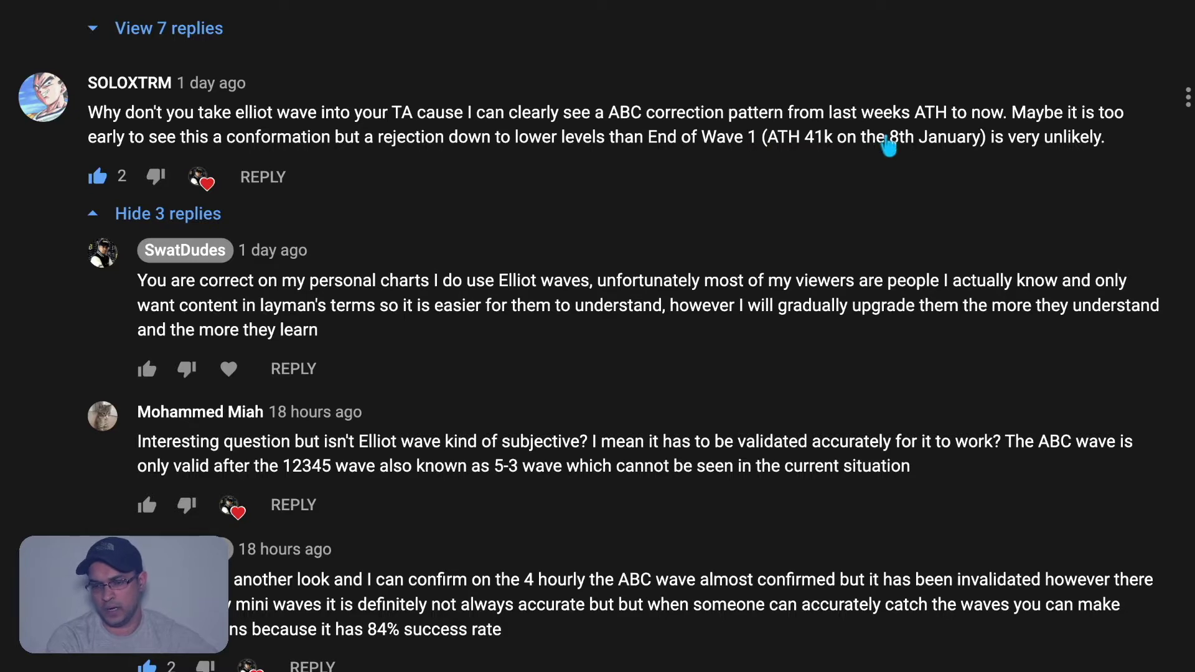
Step: Read the comment thread asking for Elliott wave analysis, including its three replies
scroll(889, 145, down, 1)
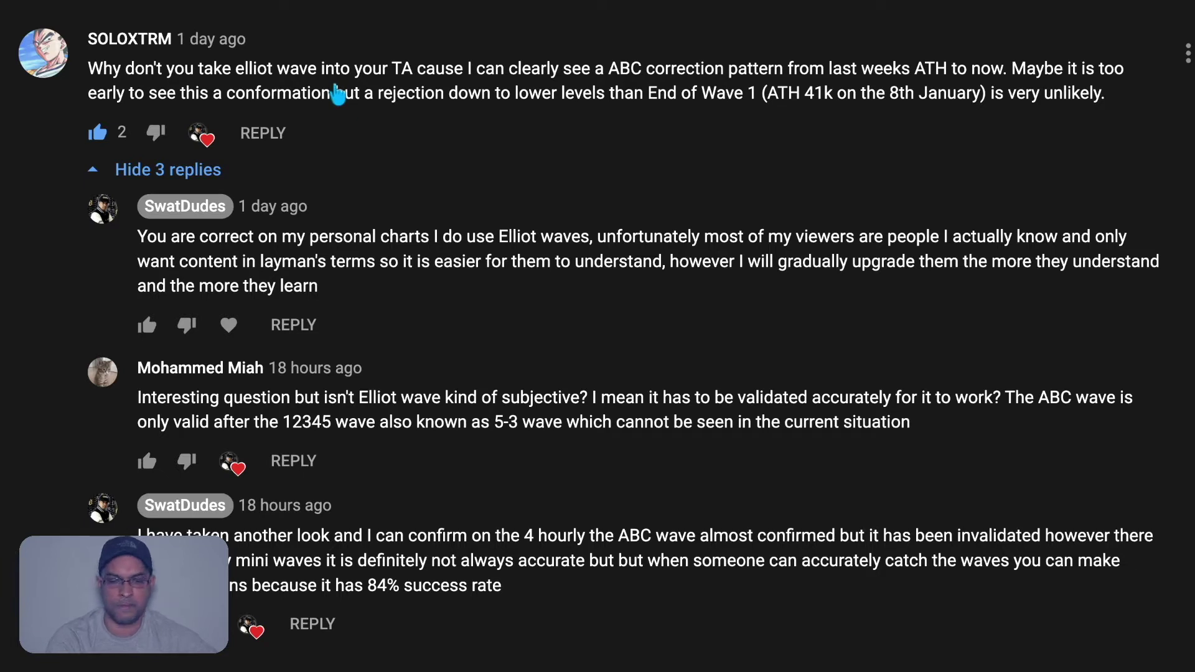
scroll(393, 149, down, 1)
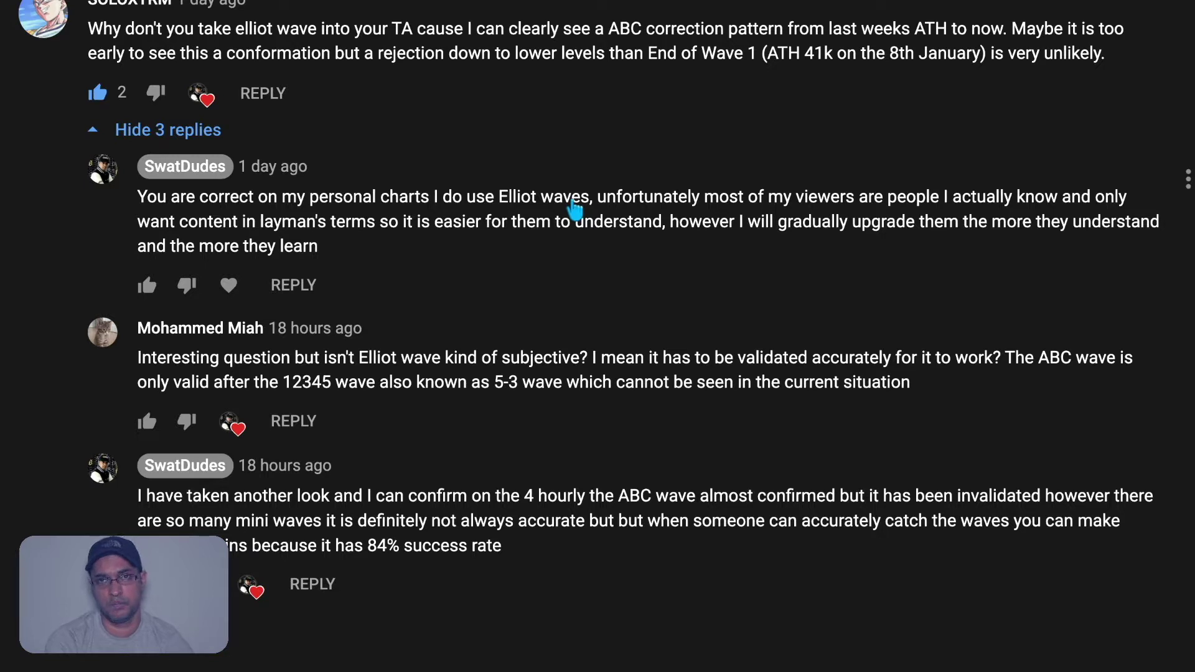
scroll(574, 208, down, 1)
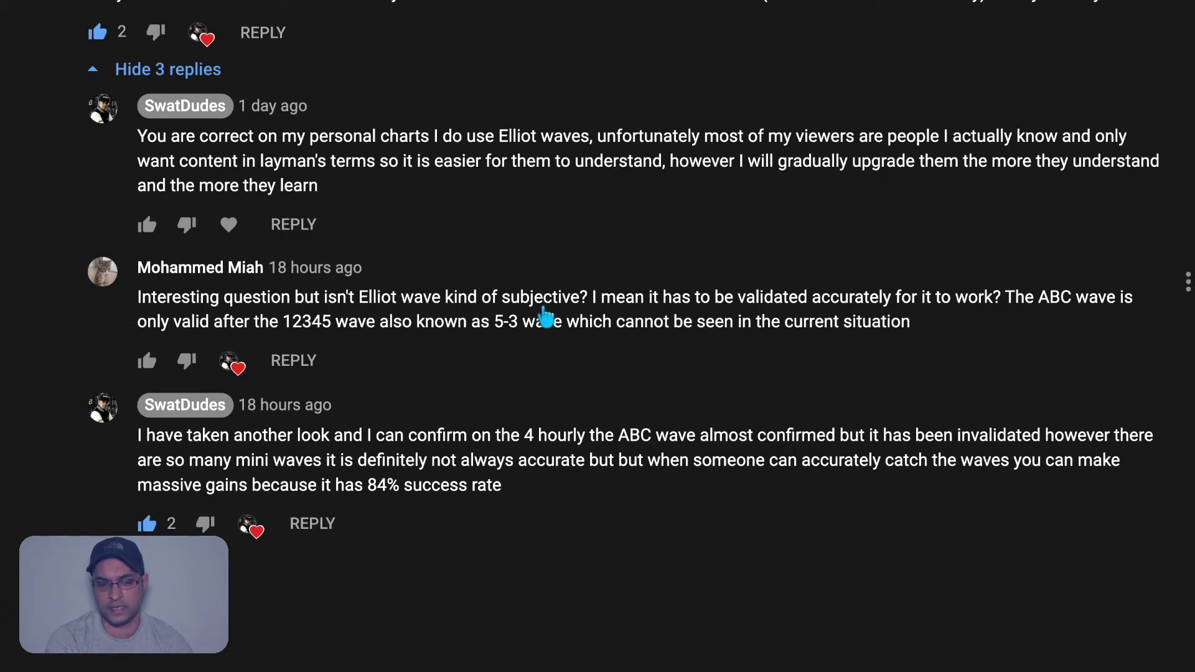
scroll(222, 460, up, 1)
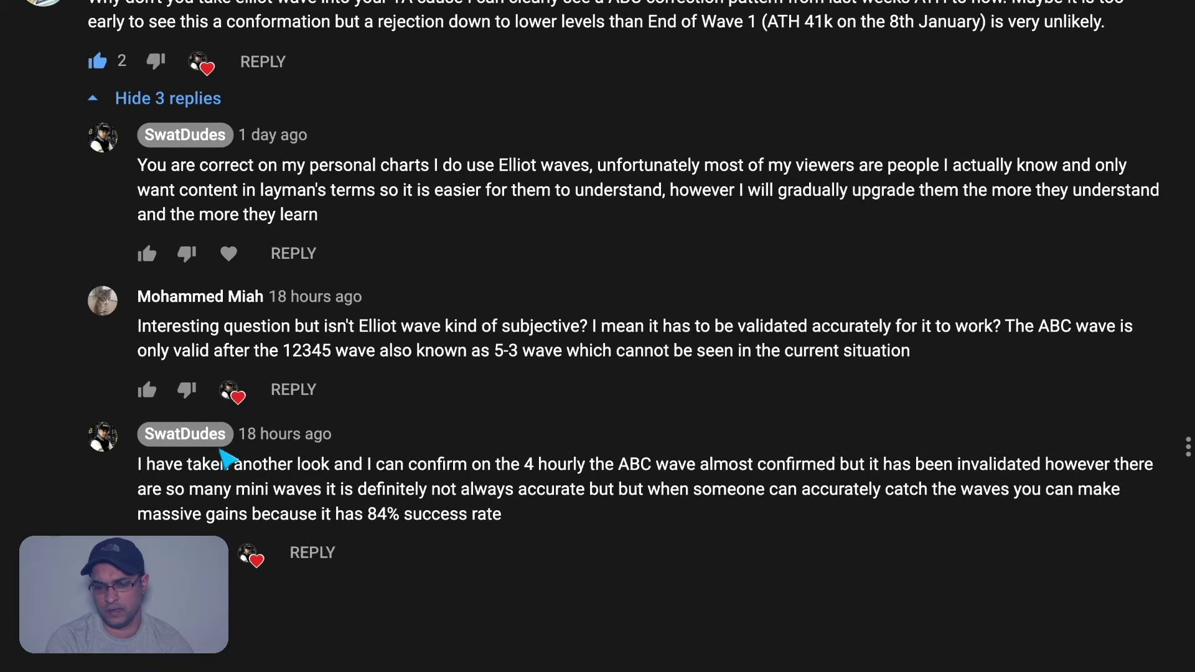
scroll(230, 458, up, 4)
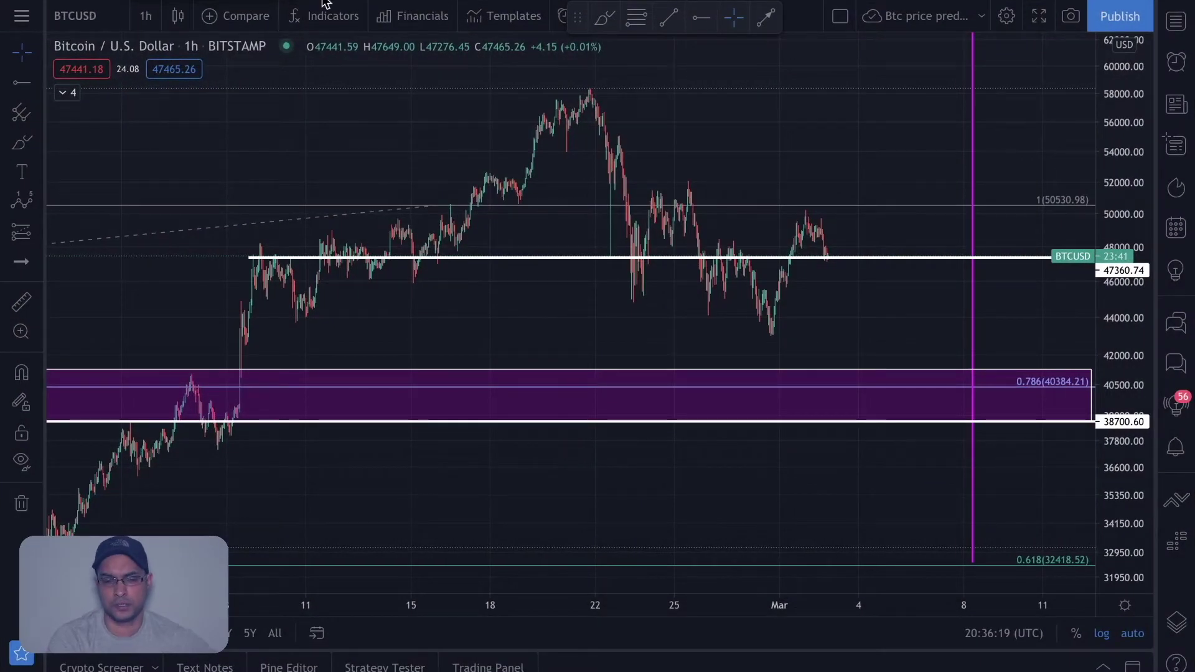
Step: Examine the most recent one-hour BTCUSD candles around the white horizontal line at 47360.74
scroll(440, 267, up, 4)
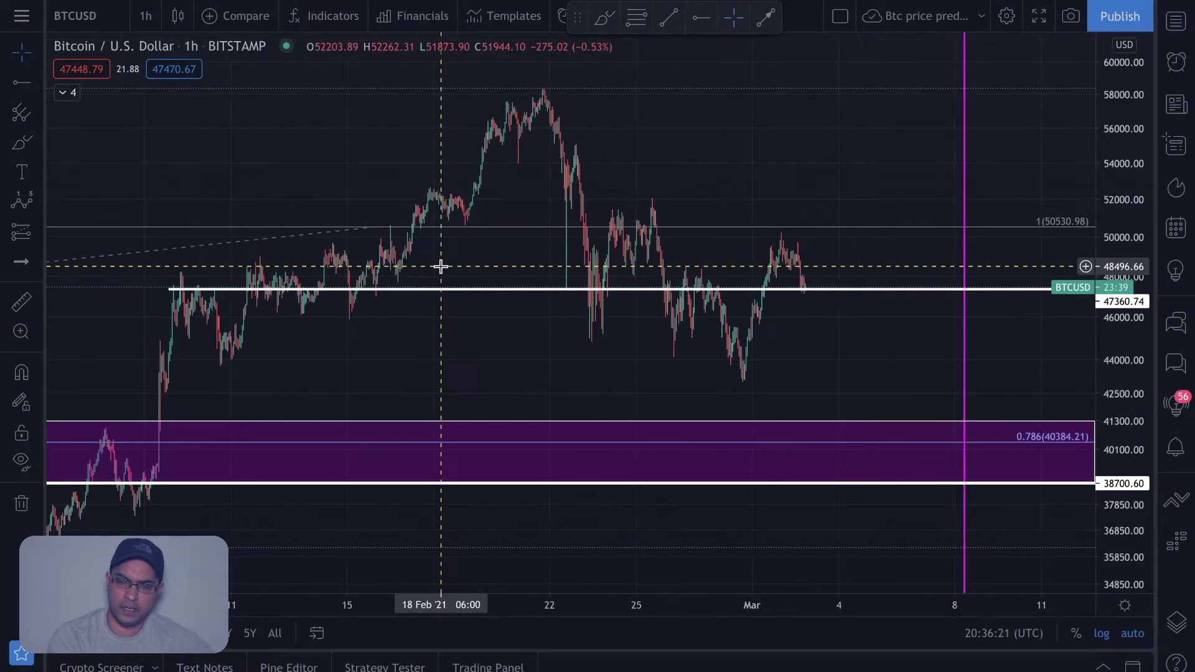
scroll(441, 267, up, 2)
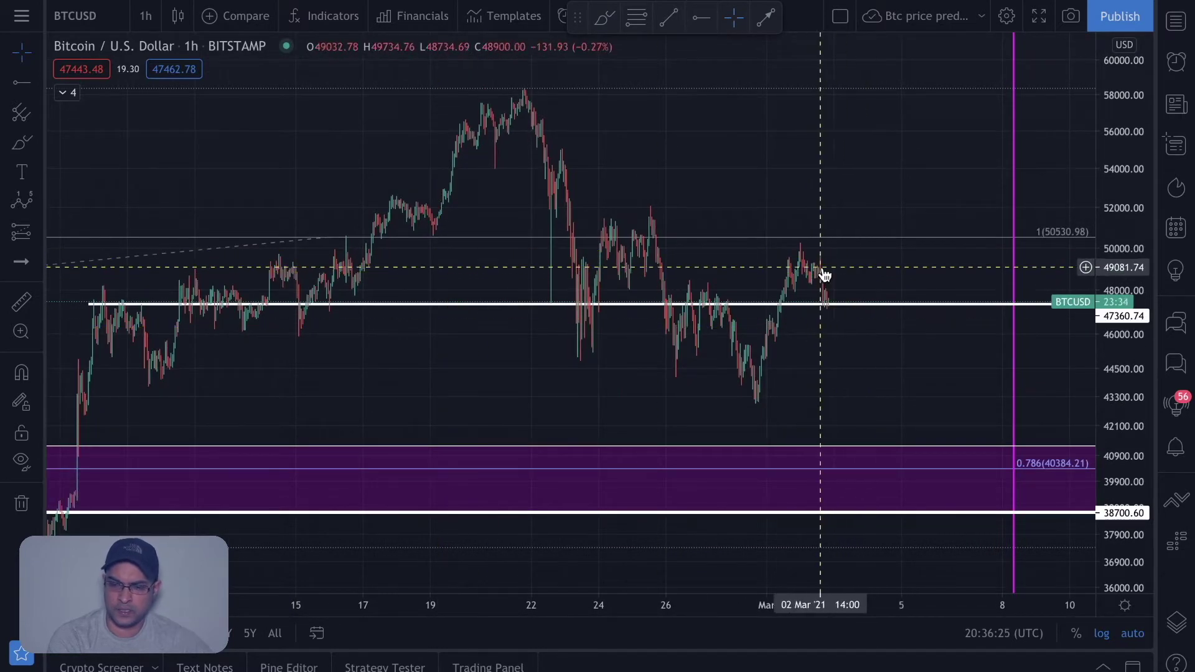
scroll(856, 311, up, 5)
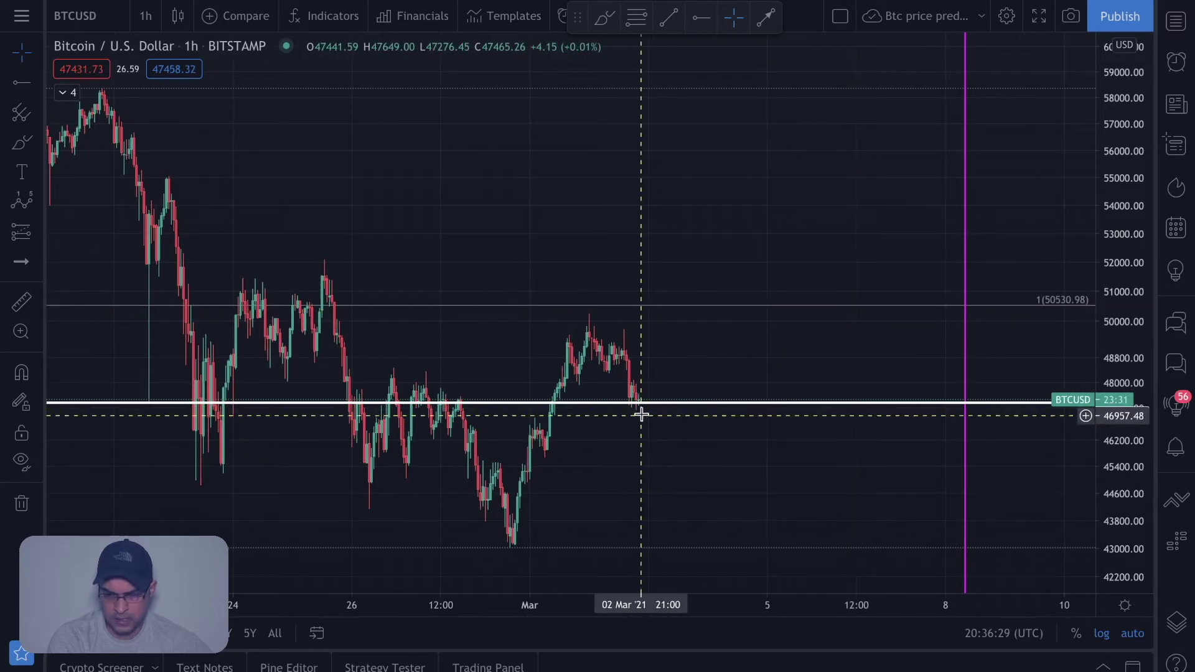
scroll(641, 399, up, 3)
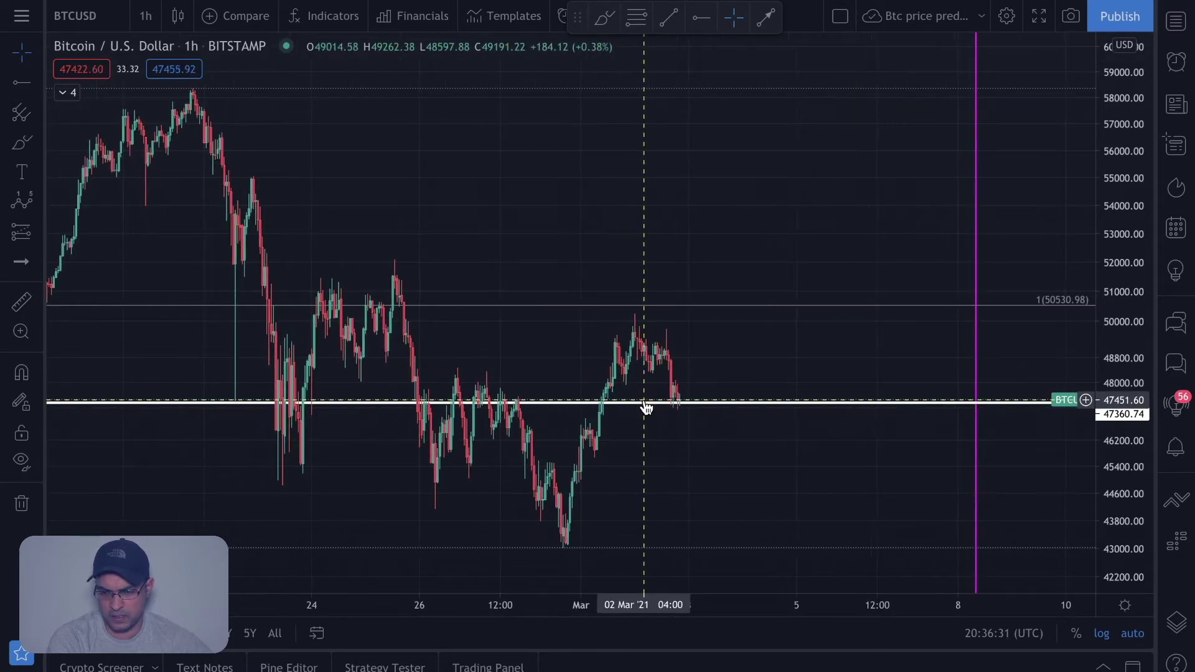
scroll(646, 406, up, 2)
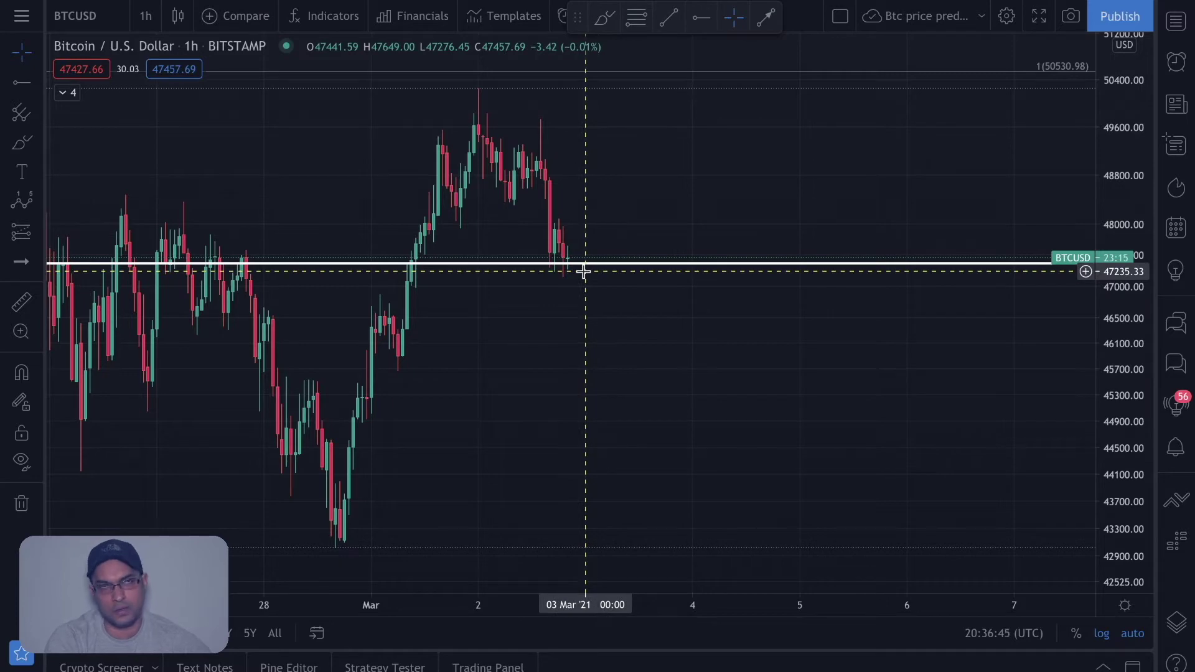
Step: Draw a horizontal ray at about 51596.41 starting at 24 Feb '21 17:00, near the late-February highs
scroll(584, 271, down, 5)
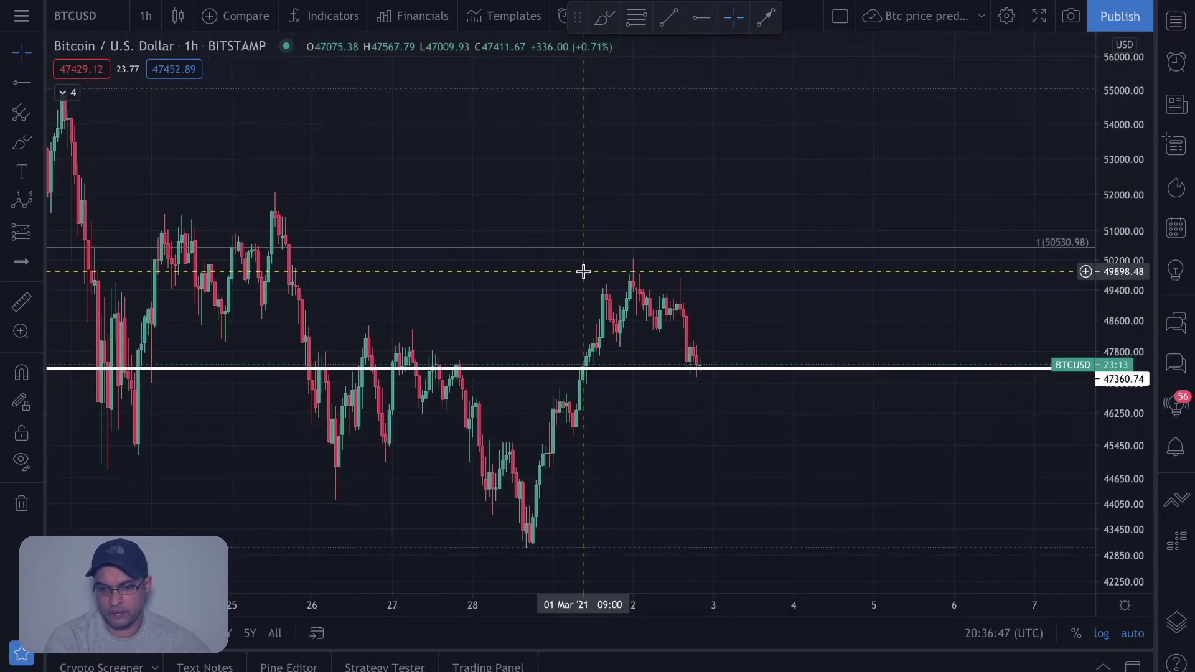
scroll(584, 272, down, 5)
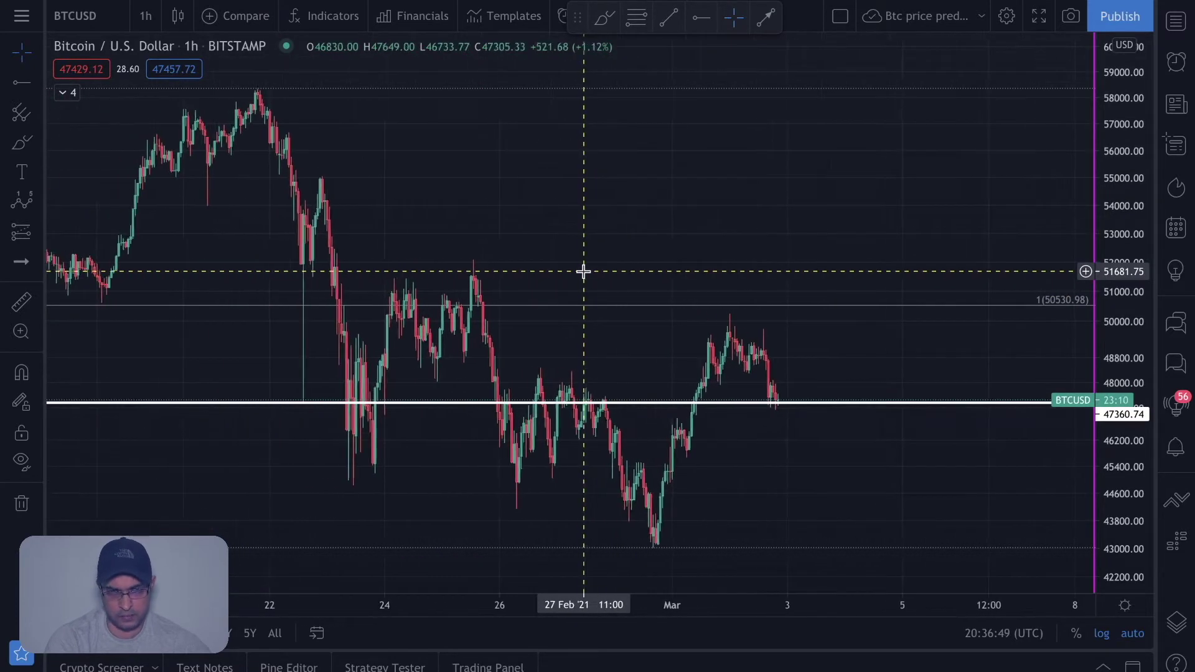
scroll(584, 272, down, 3)
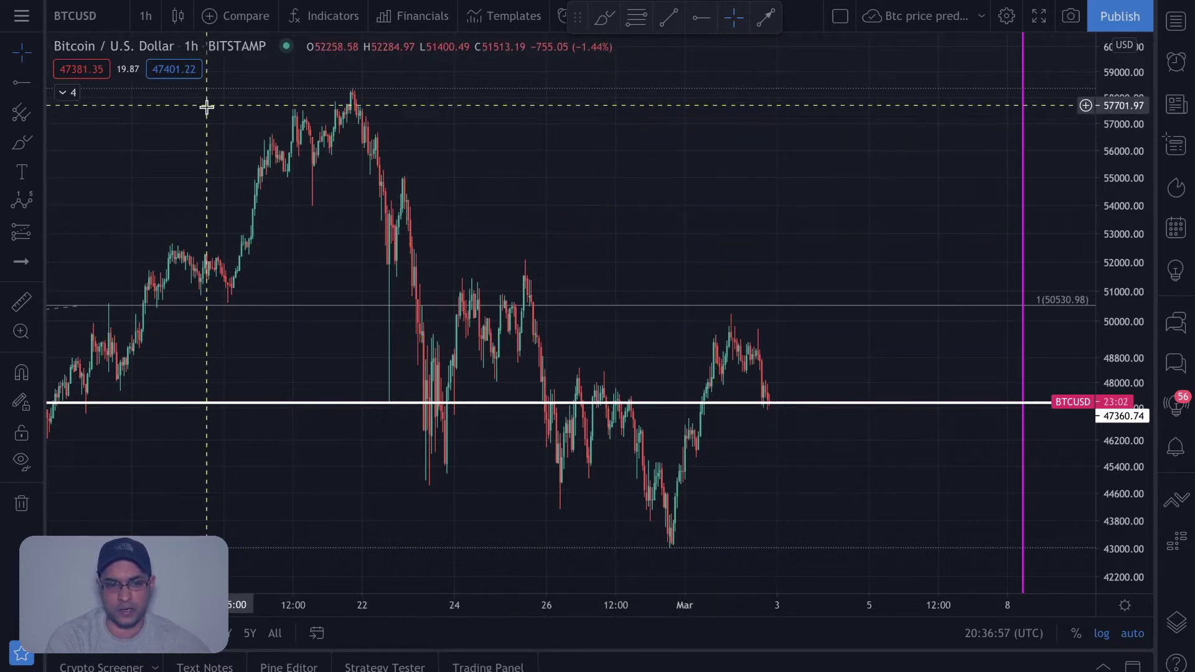
click(22, 82)
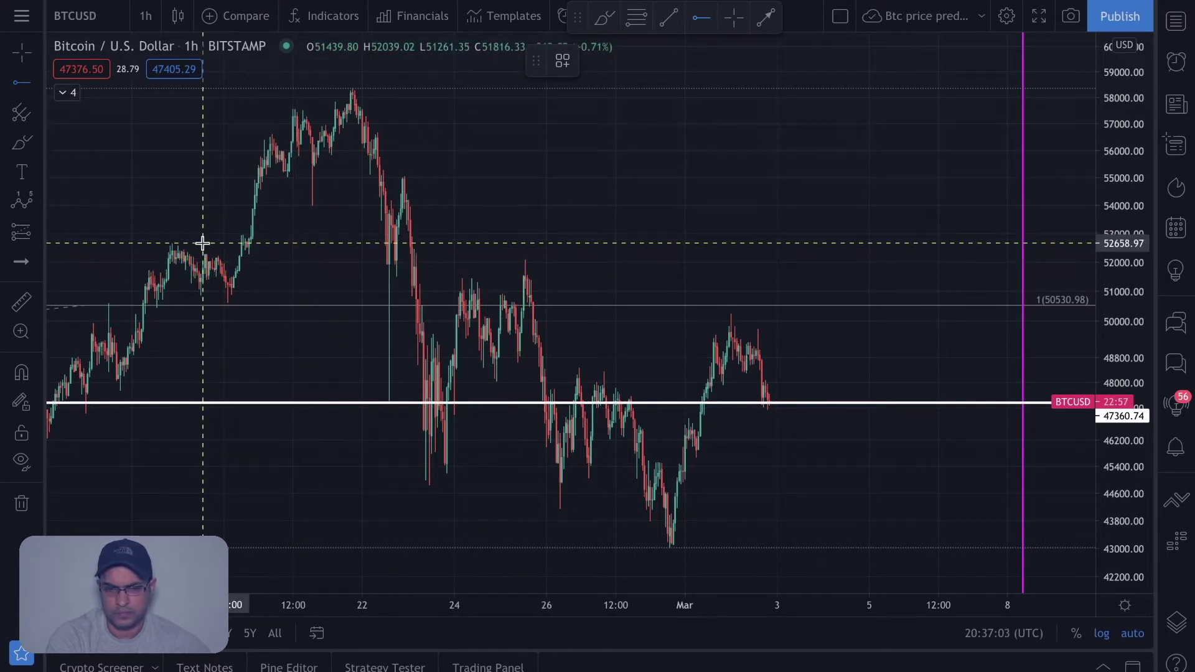
click(487, 274)
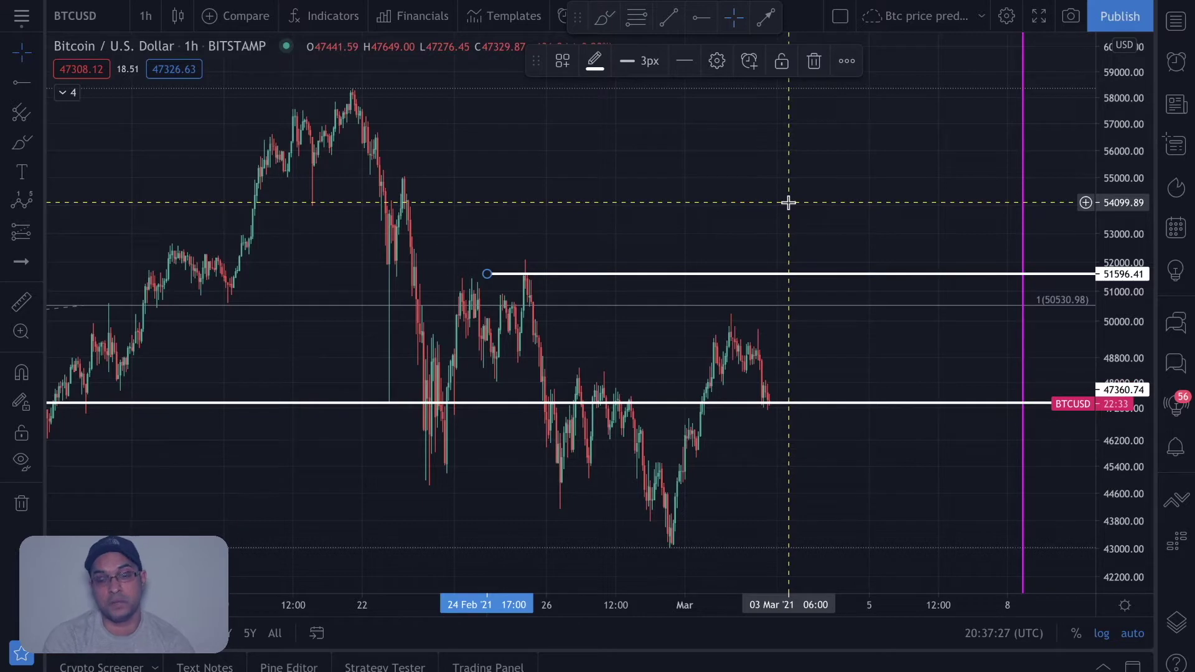
Step: Examine the price structure between the new upper ray, the 47360.74 line and the purple zone above 38700.60
scroll(788, 203, down, 5)
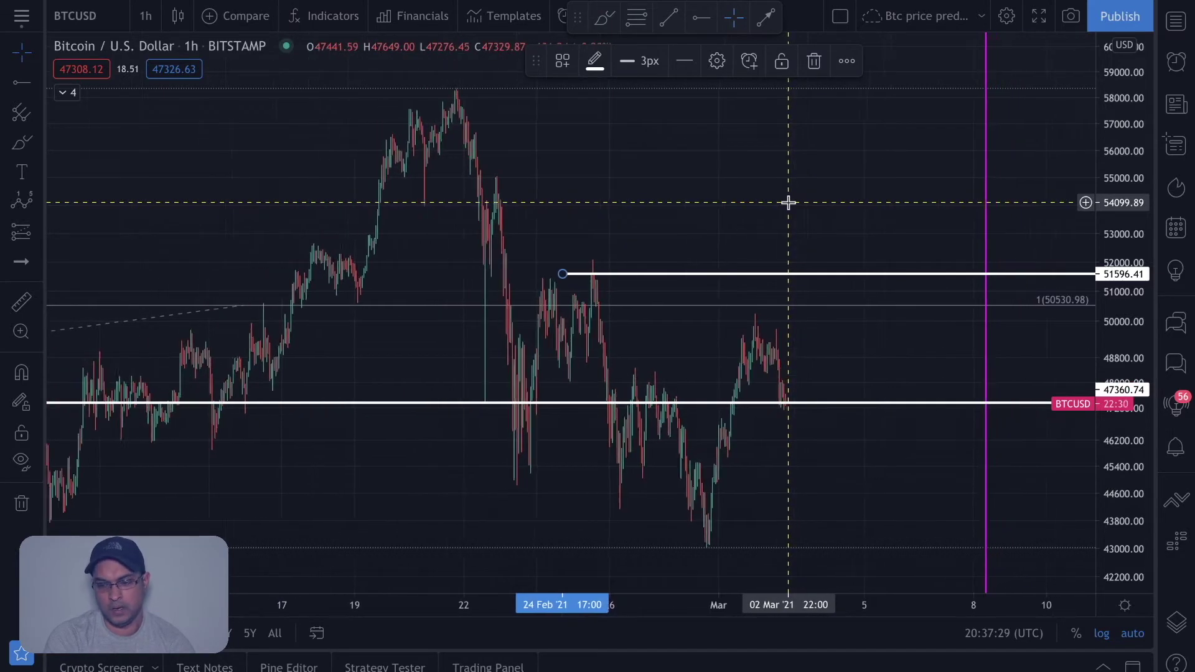
scroll(789, 203, down, 3)
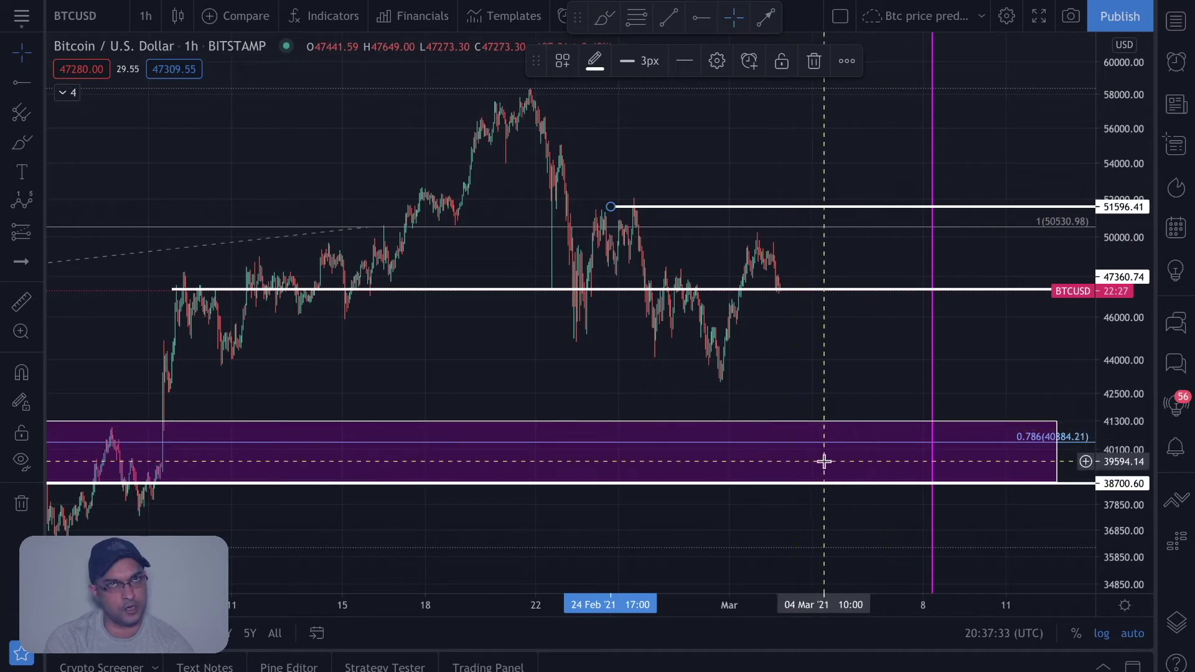
scroll(824, 462, right, 3)
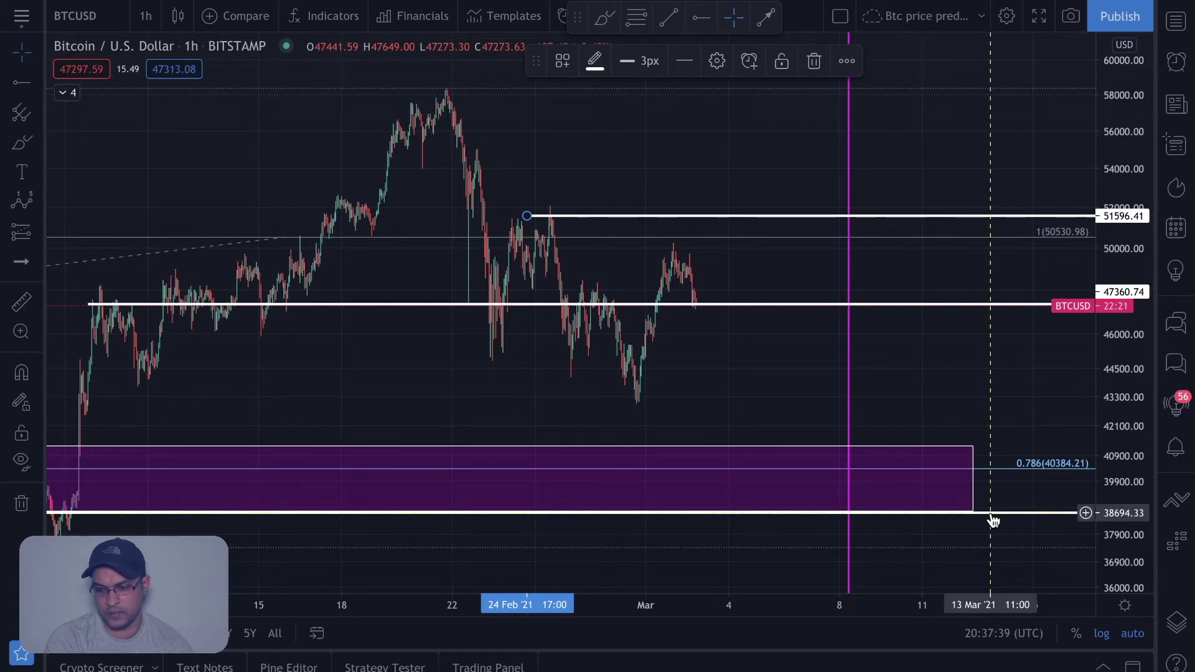
drag(992, 520, 987, 520)
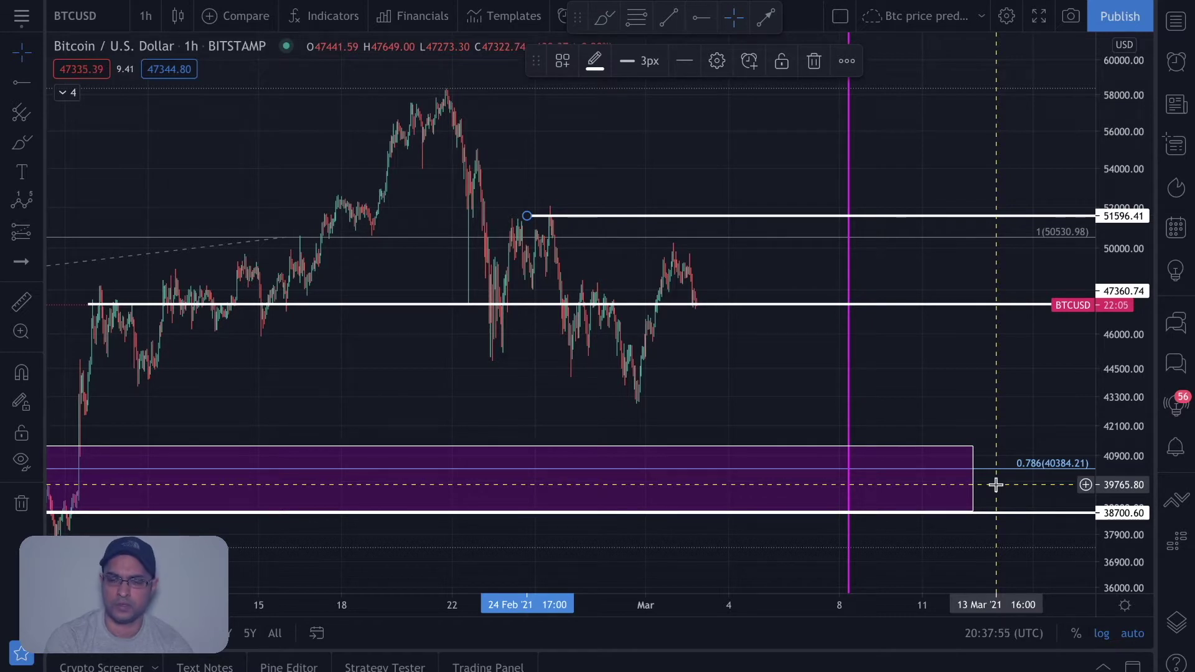
scroll(996, 485, down, 1)
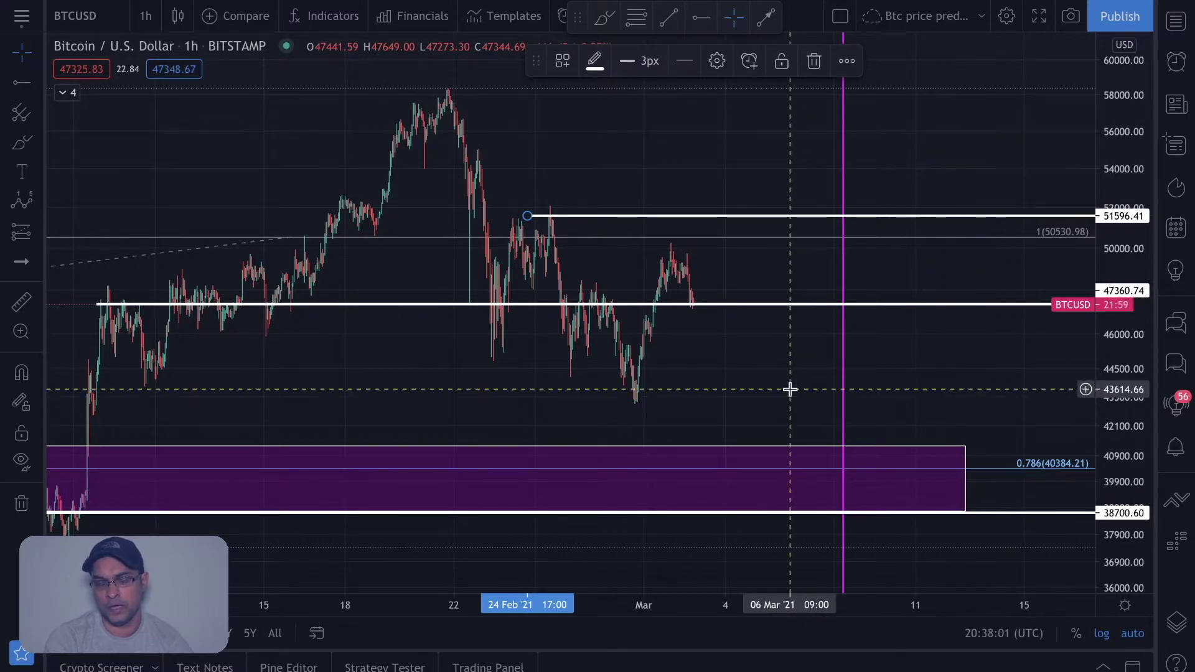
scroll(790, 390, up, 1)
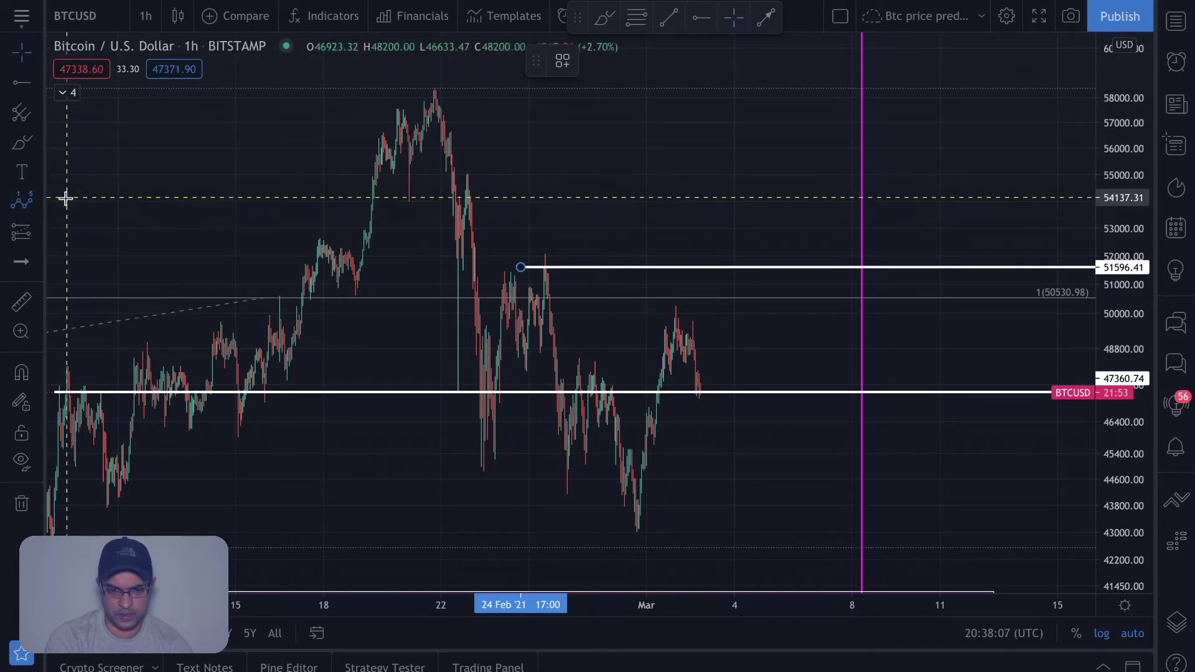
Step: Activate the Elliott impulse wave (12345) drawing tool and switch the chart to the 4-hour timeframe
click(32, 203)
scroll(198, 231, left, 5)
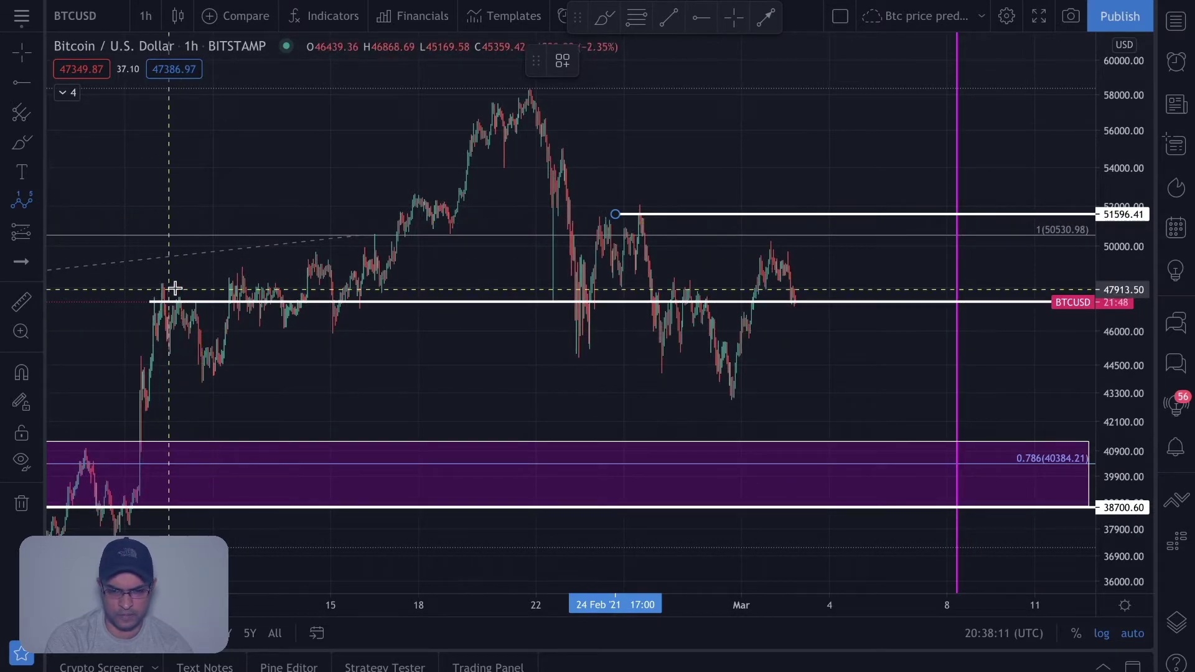
scroll(214, 272, left, 5)
scroll(213, 272, left, 10)
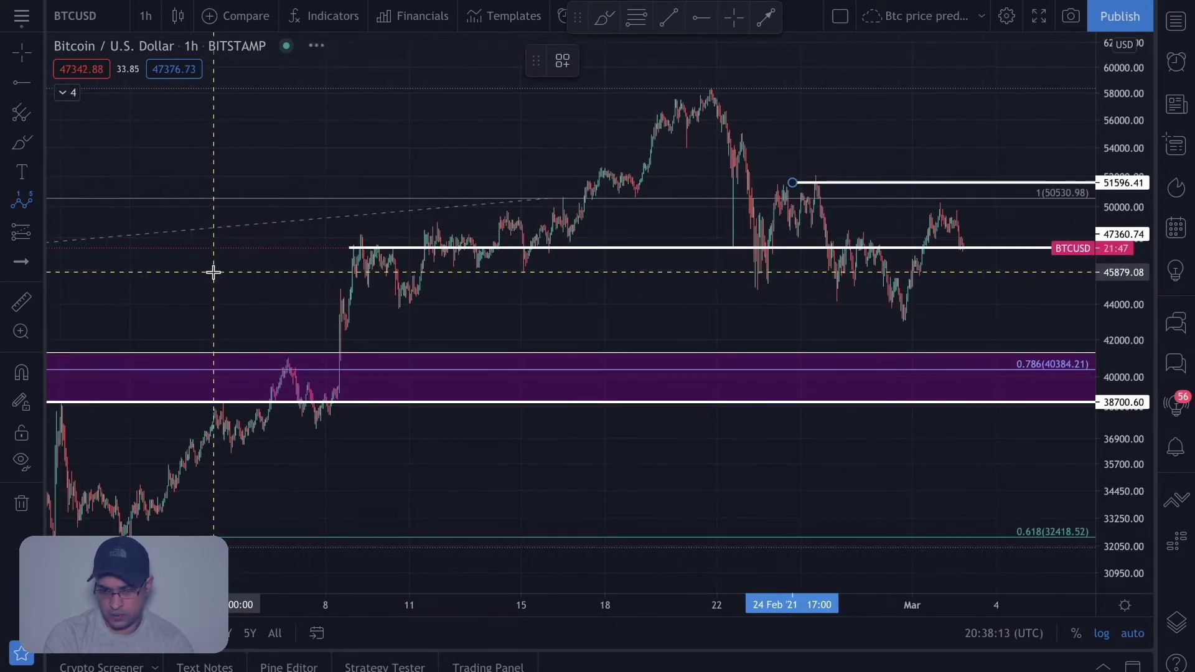
scroll(214, 272, left, 7)
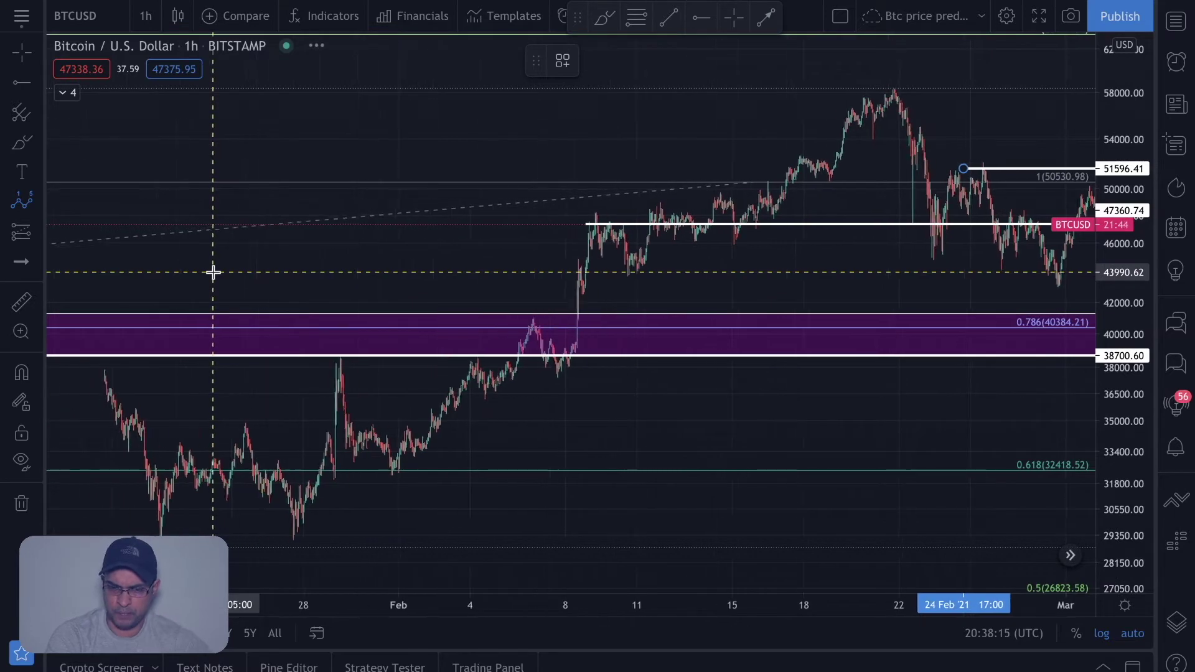
scroll(213, 272, down, 5)
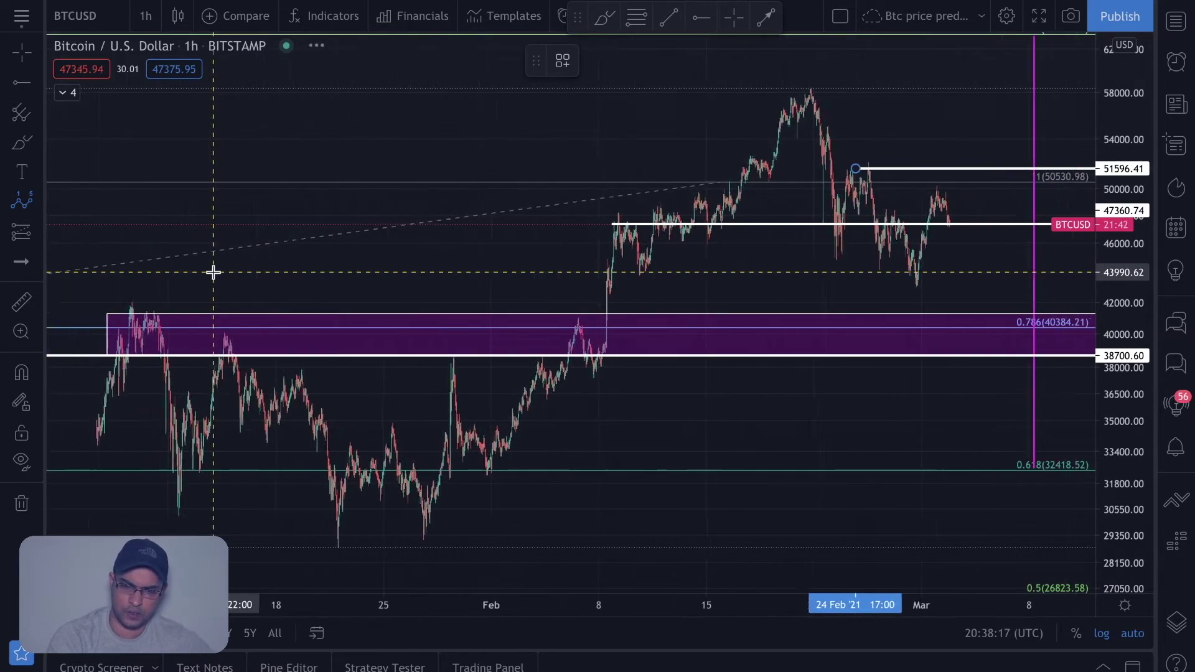
scroll(213, 272, down, 2)
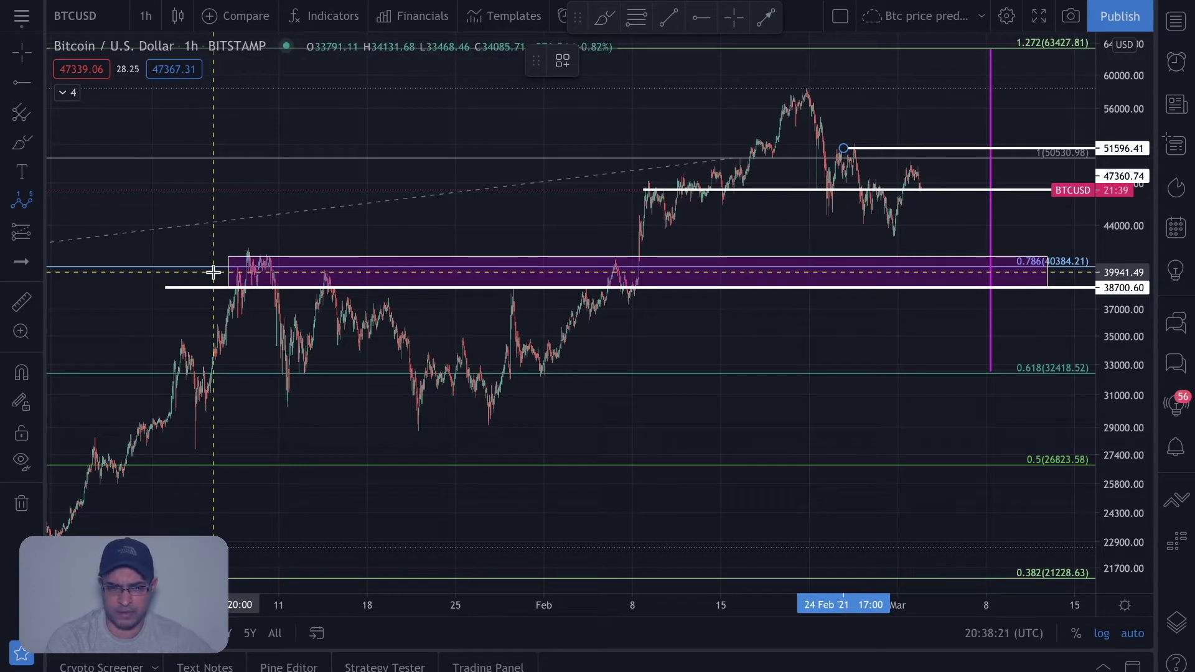
click(145, 15)
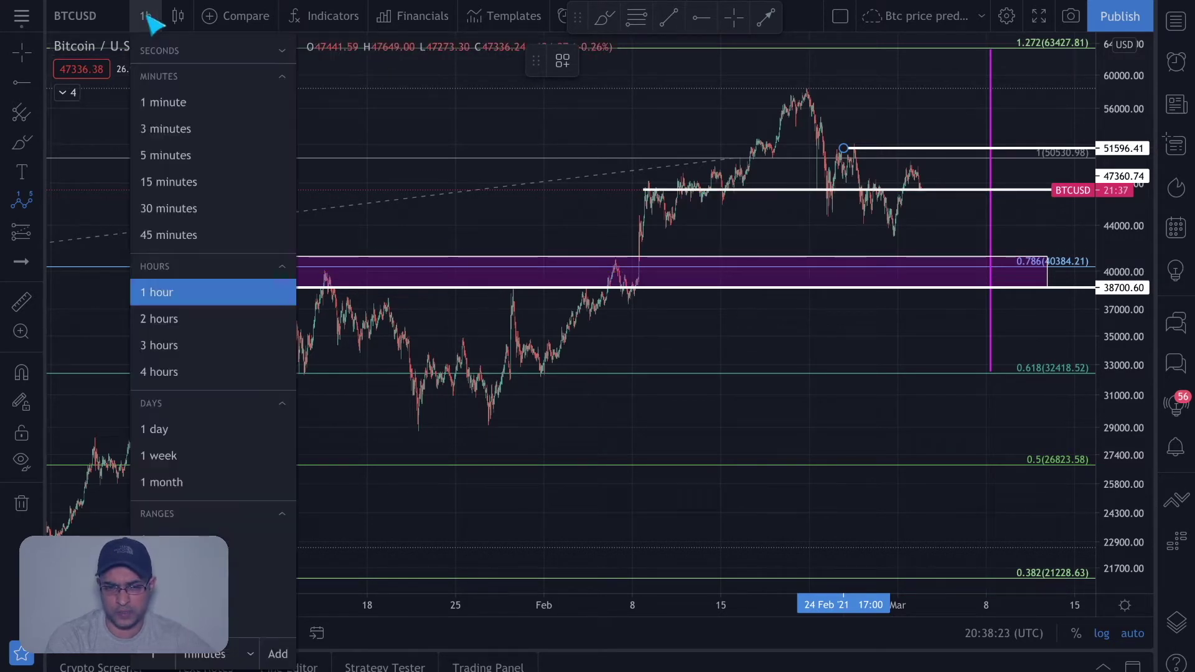
click(169, 373)
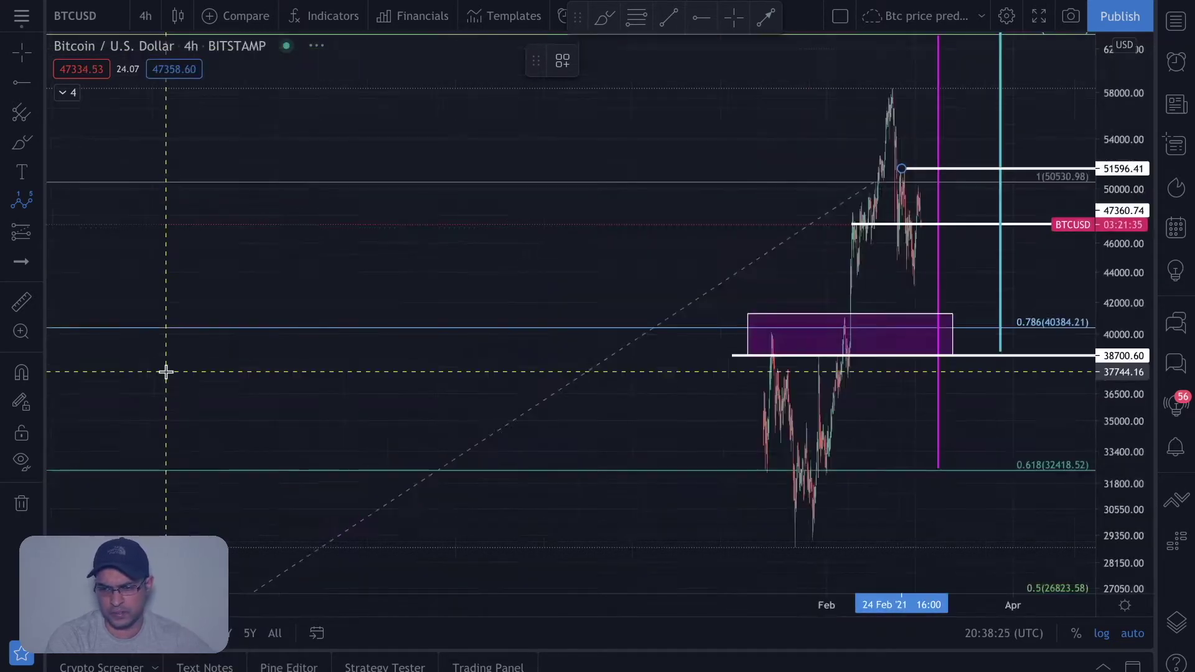
Step: Examine the 4-hour chart from the 2020 rally through the February peak and correction for possible Elliott wave points
scroll(320, 316, down, 2)
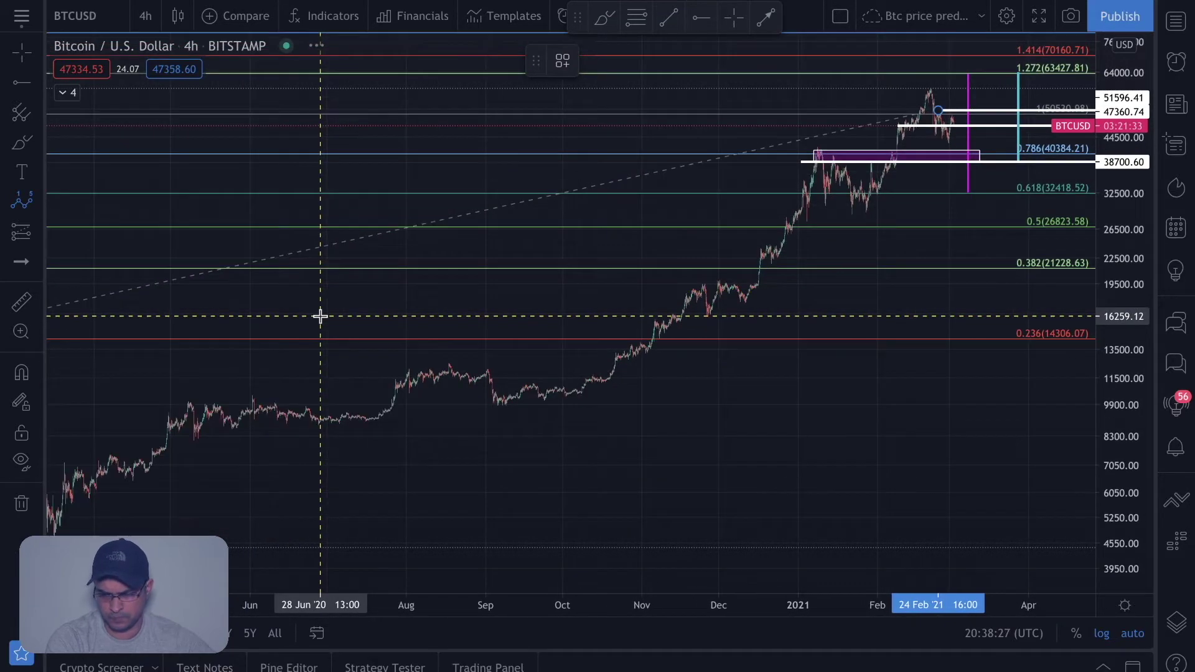
scroll(320, 316, down, 1)
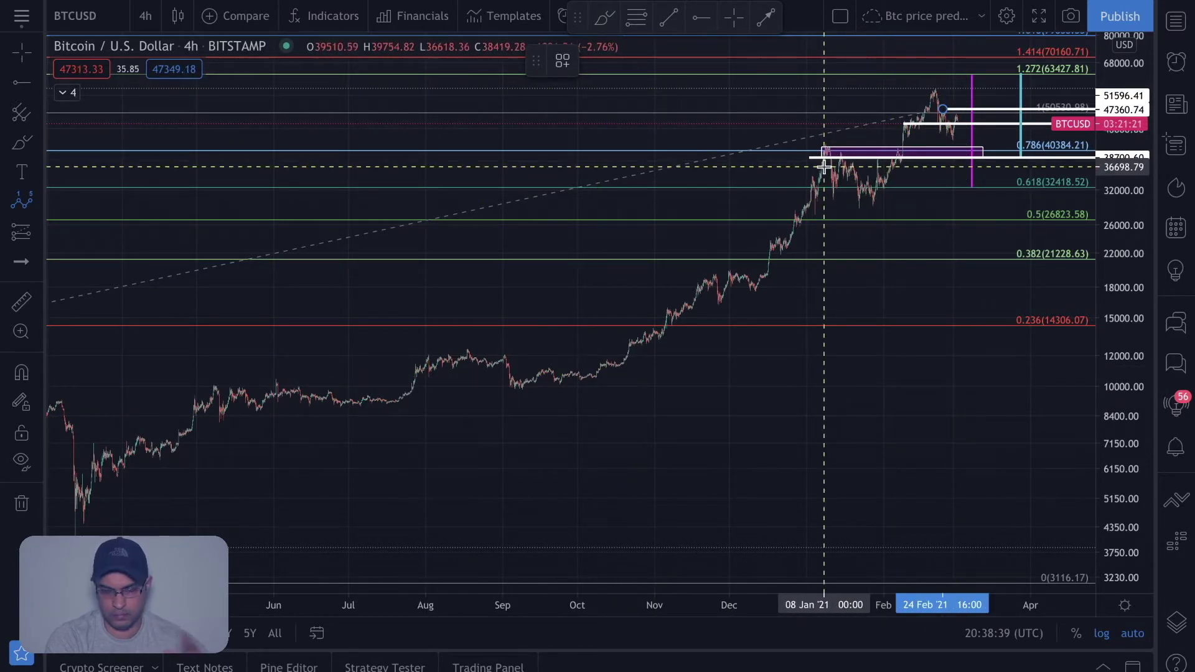
scroll(816, 163, up, 3)
scroll(825, 171, up, 5)
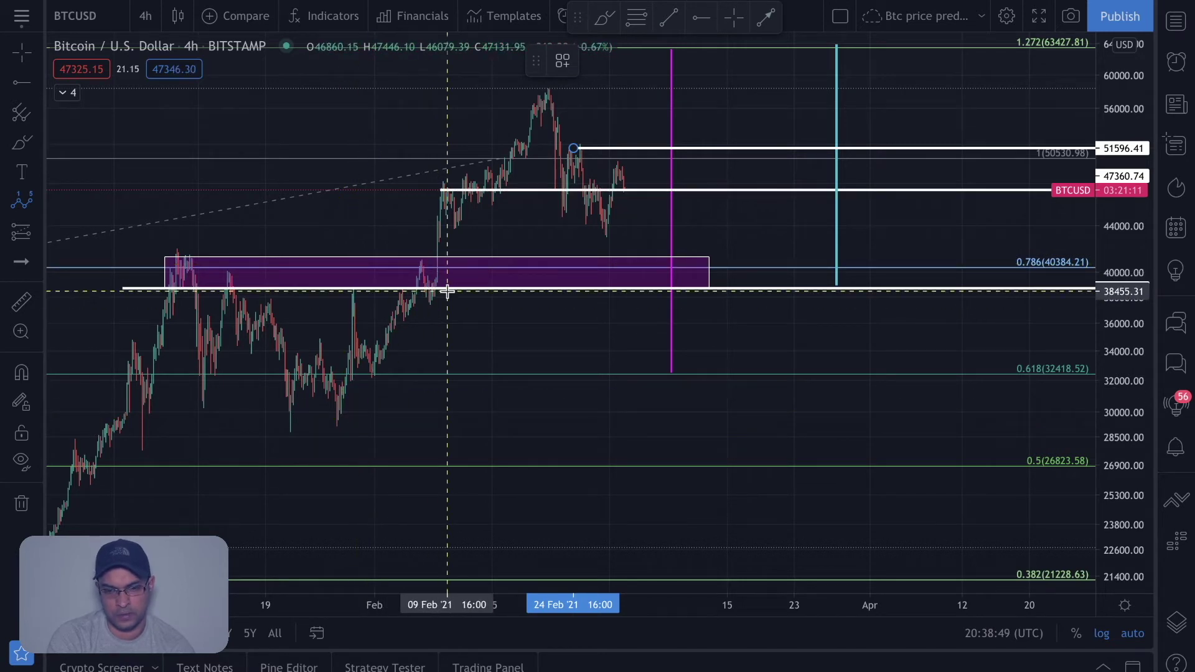
drag(446, 291, 446, 288)
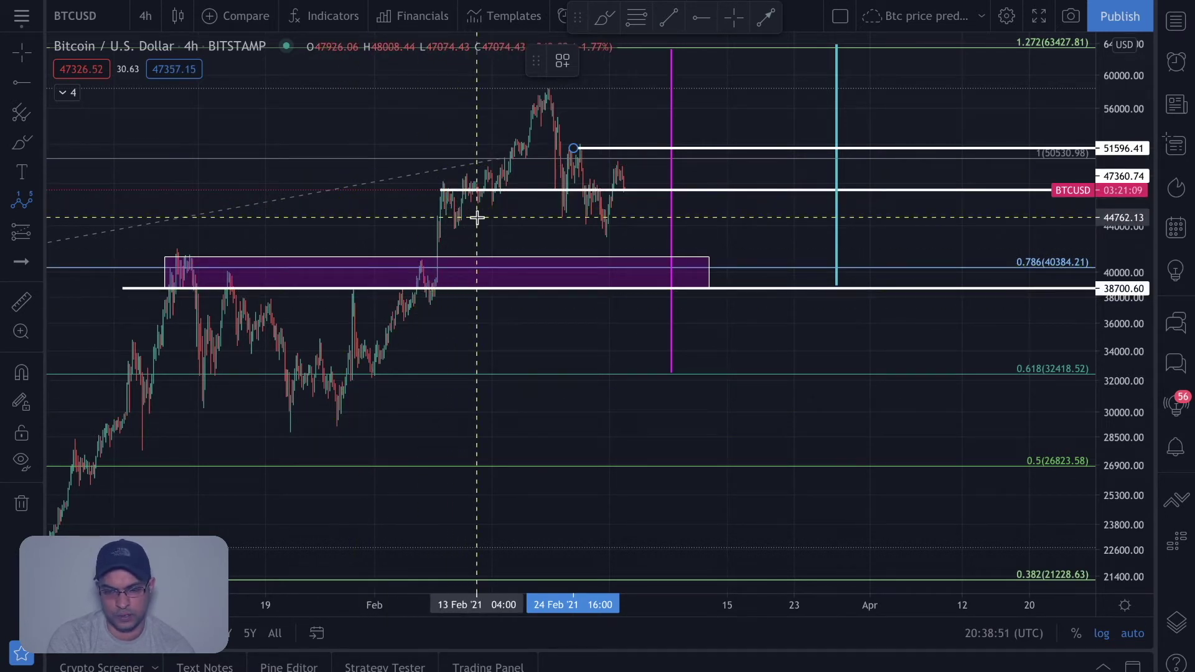
scroll(528, 124, down, 1)
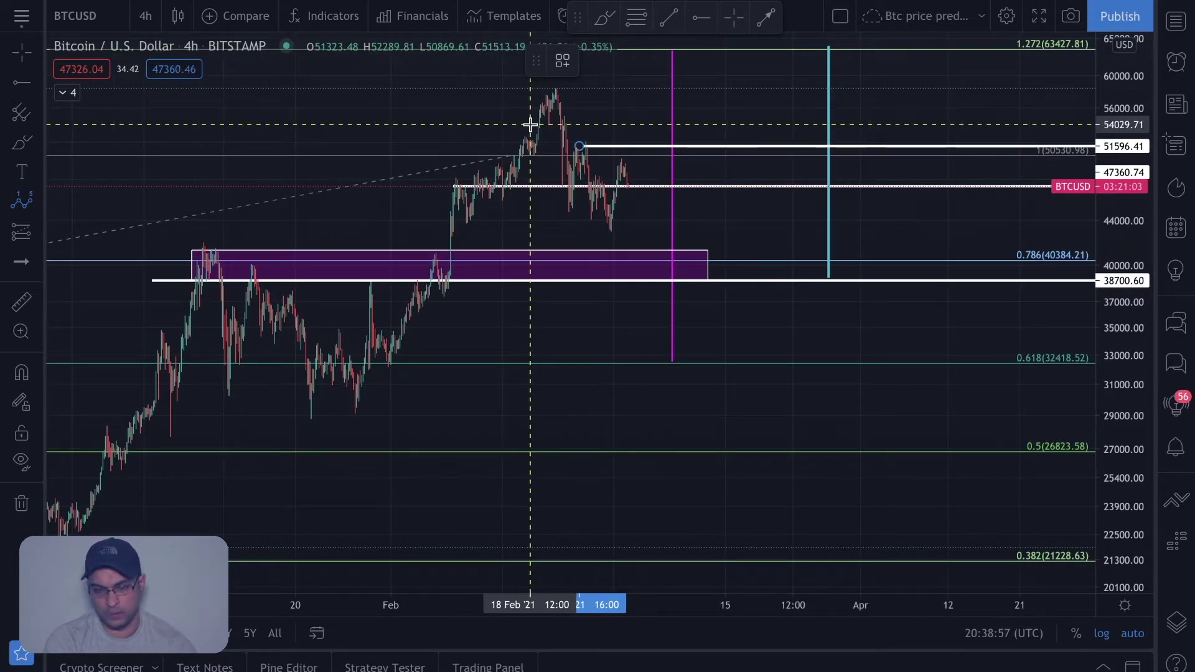
scroll(530, 125, up, 4)
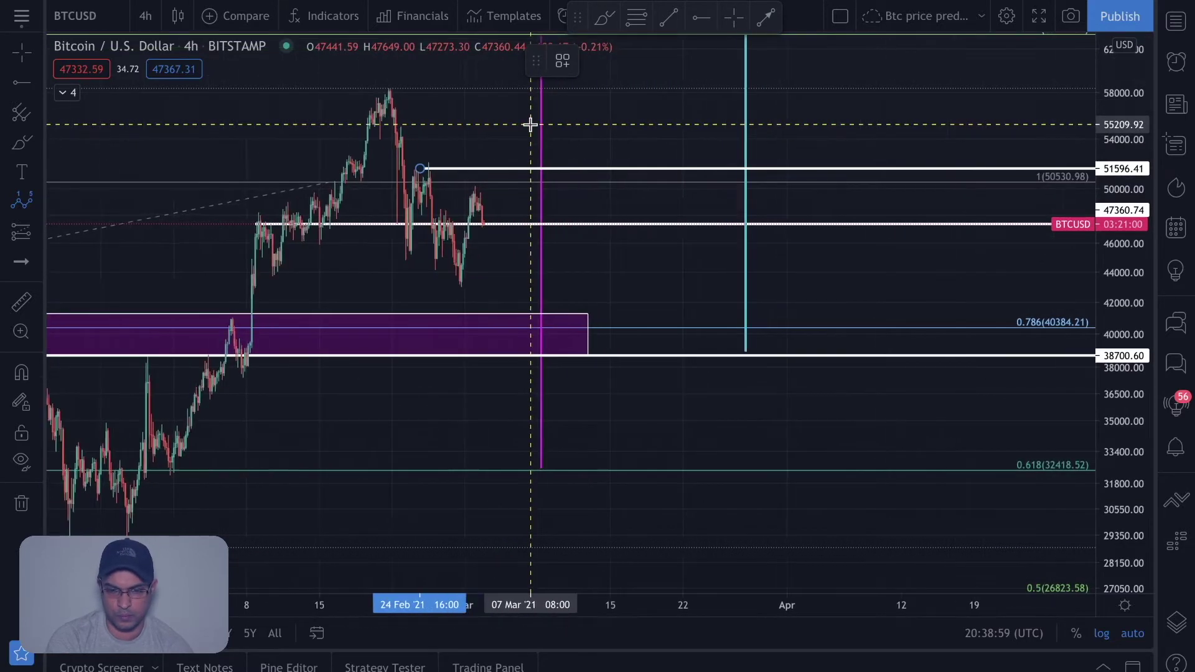
scroll(530, 124, up, 5)
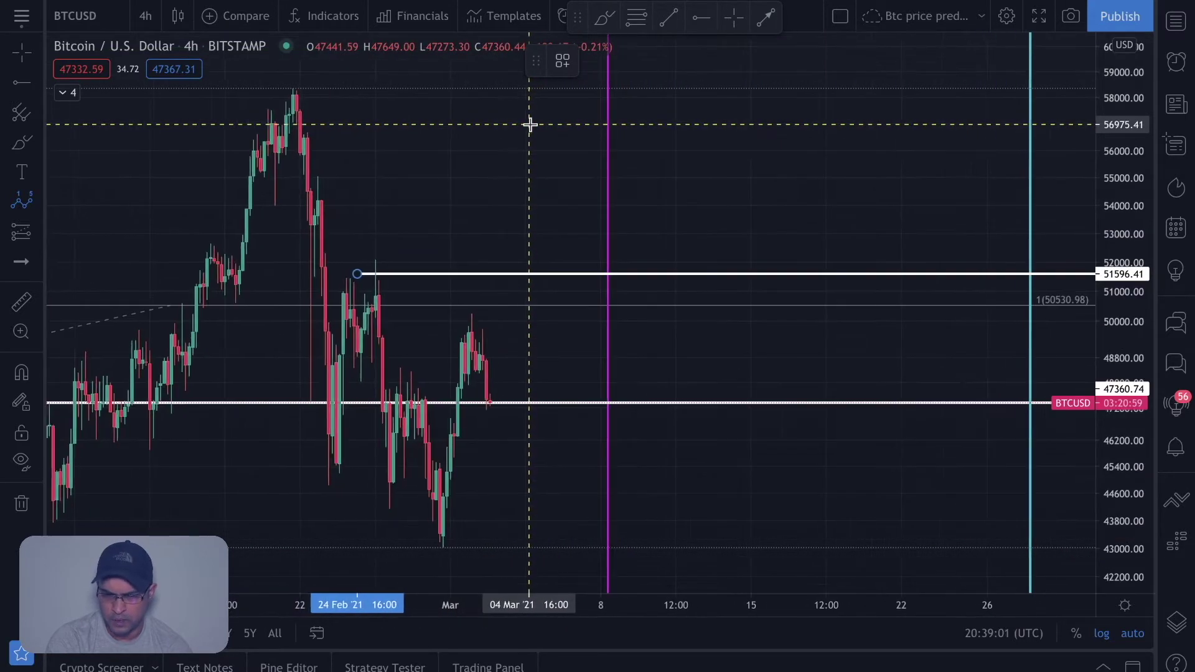
Step: Draw an Elliott correction wave (ABC) from about 58008.26 through A at 44786.39 and B at 51671.27 to C at about 39797.76, and delete it
scroll(530, 125, left, 3)
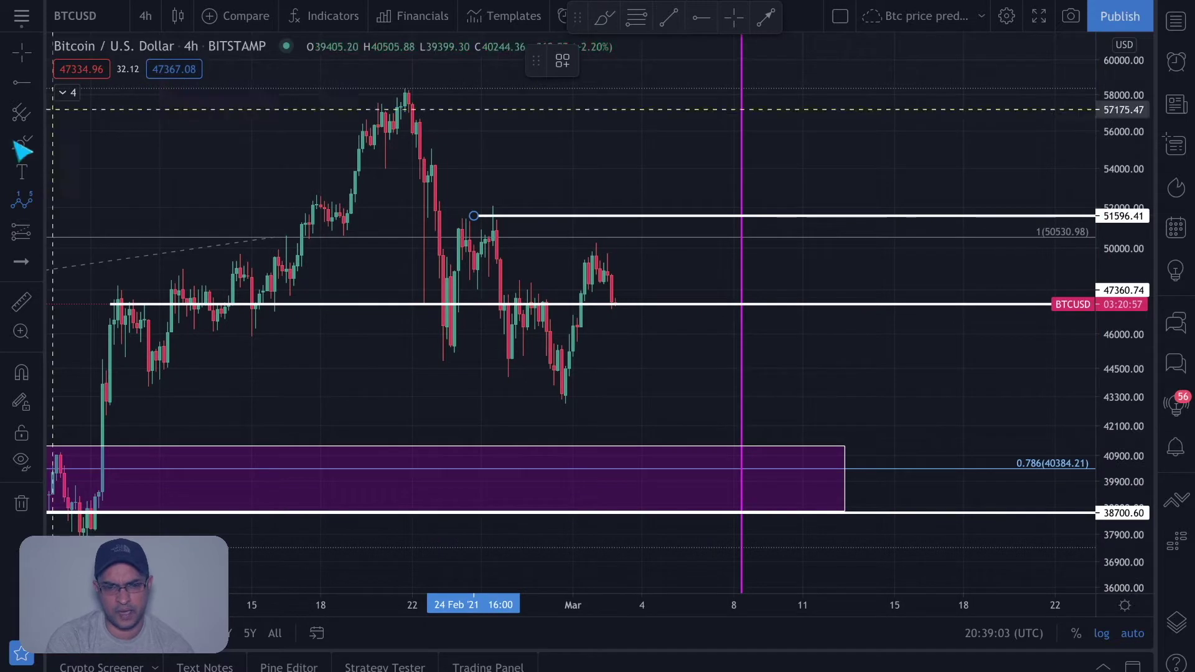
click(27, 204)
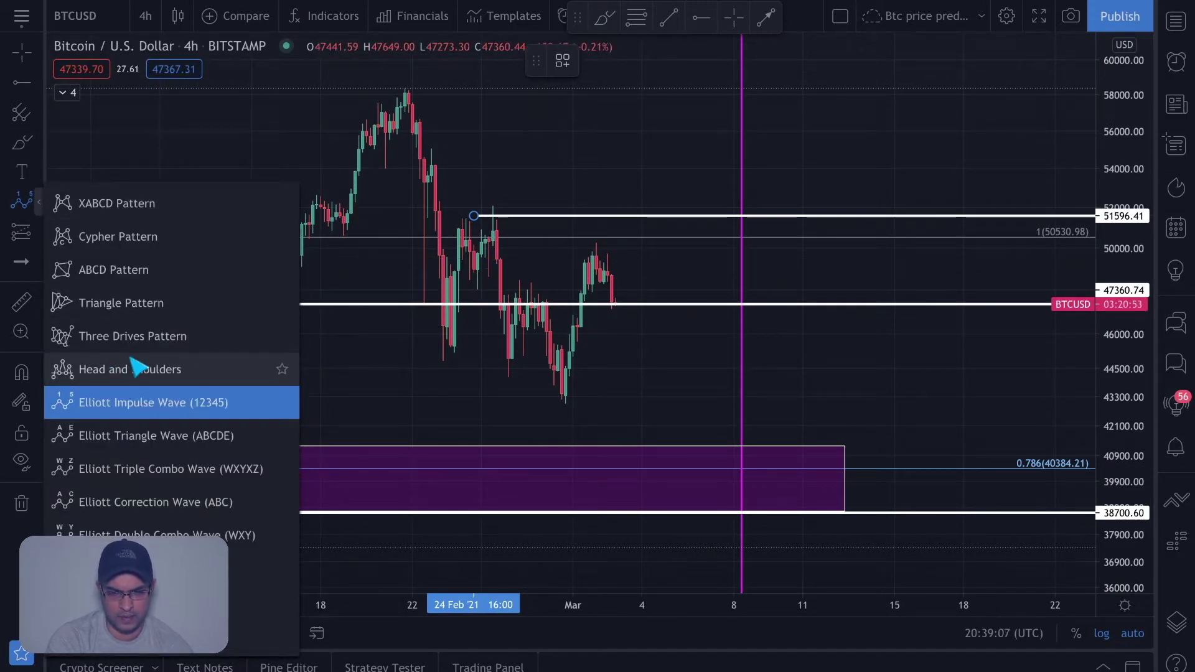
click(155, 500)
click(400, 95)
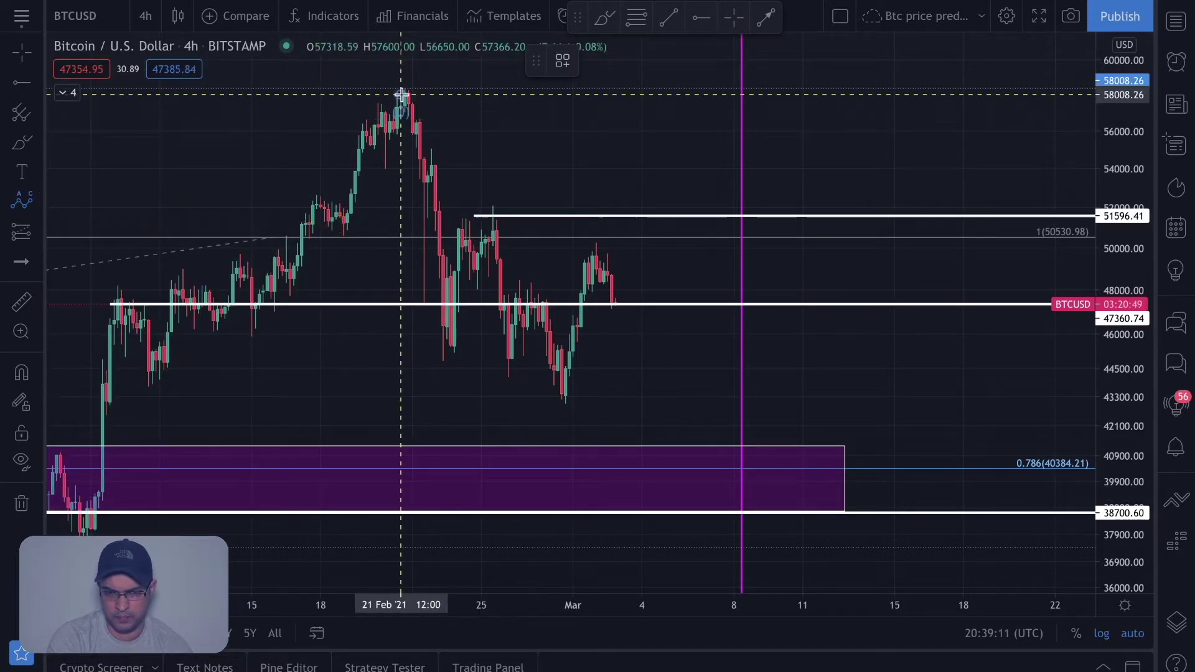
click(444, 362)
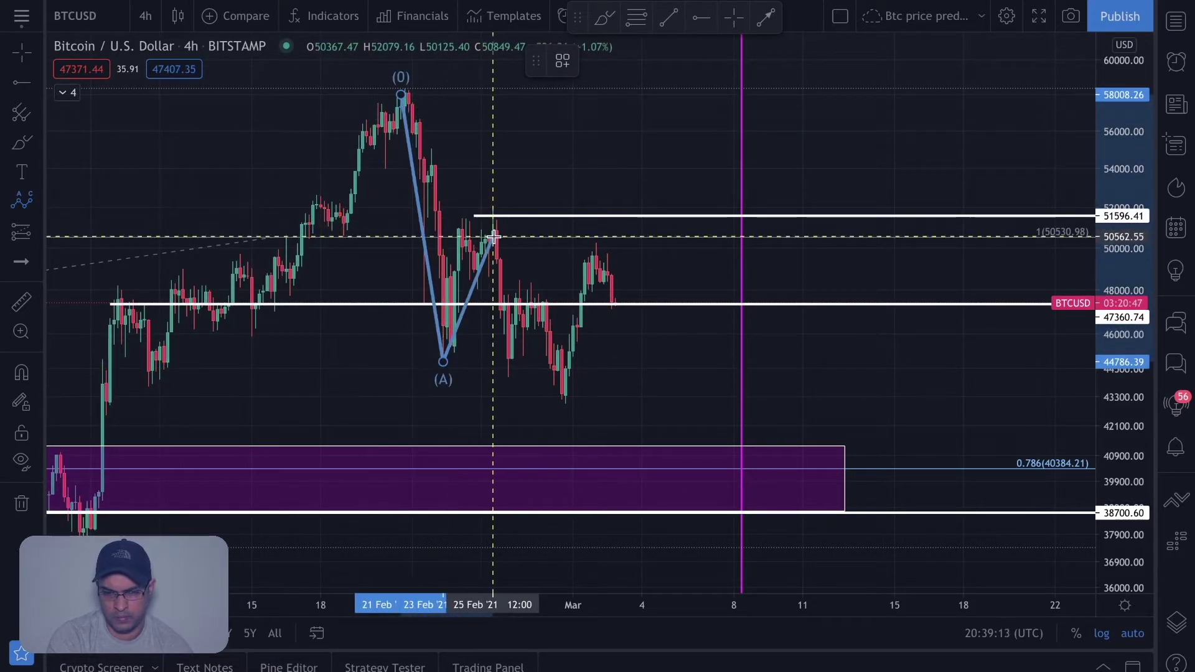
click(493, 214)
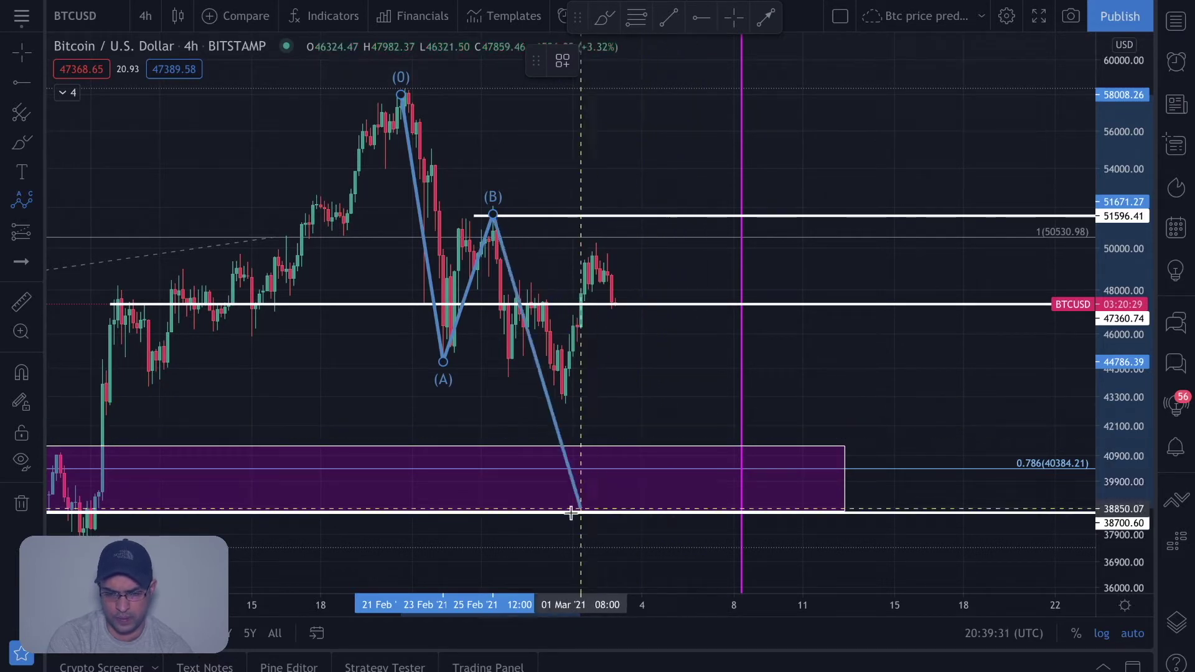
click(560, 485)
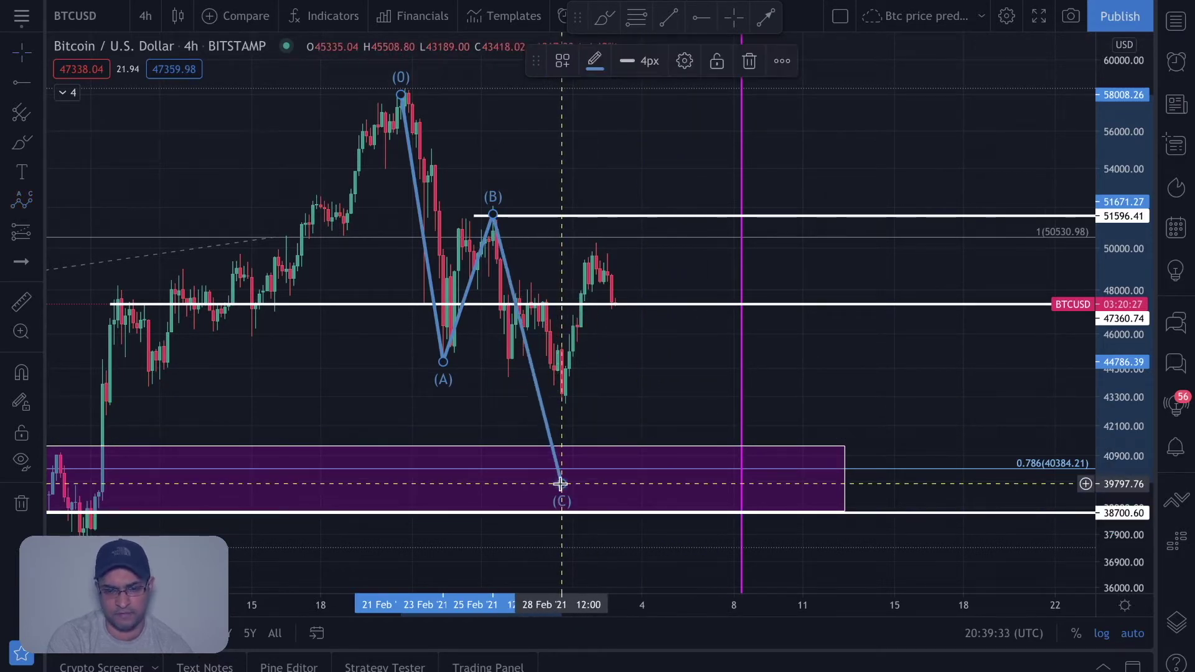
key(Delete)
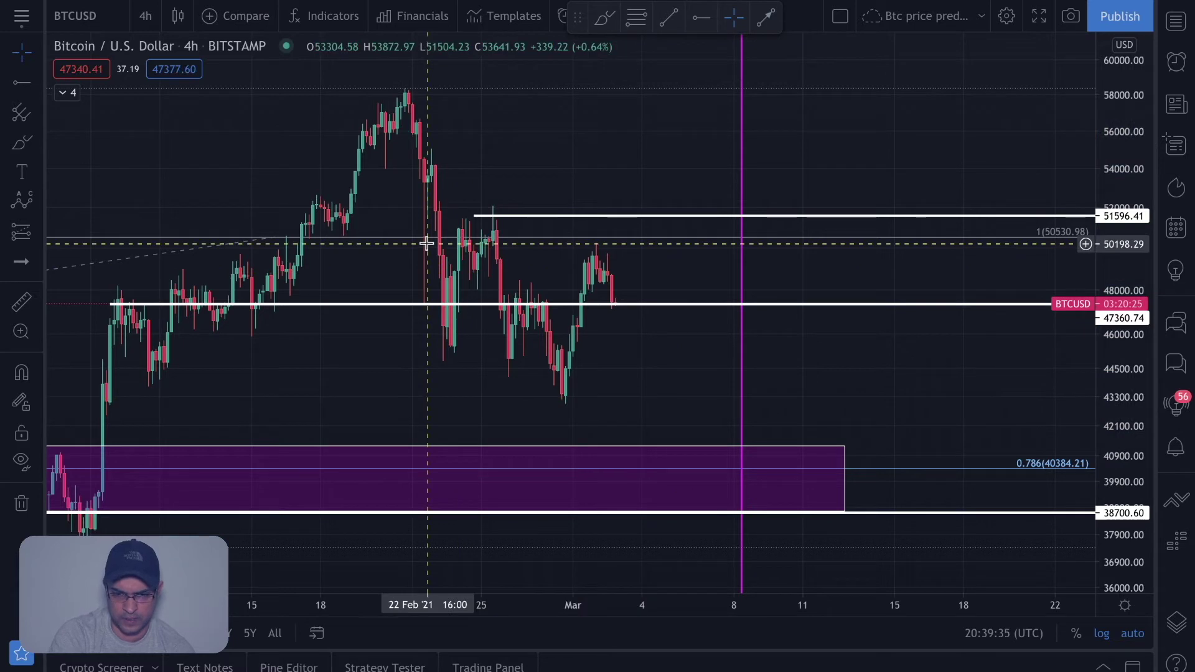
Step: Draw an Elliott correction wave (ABC) from about 58054.88, placing A at 45002.79, B at 50766.06 and C at 41528.86 around 10 Mar '21
click(15, 208)
click(409, 94)
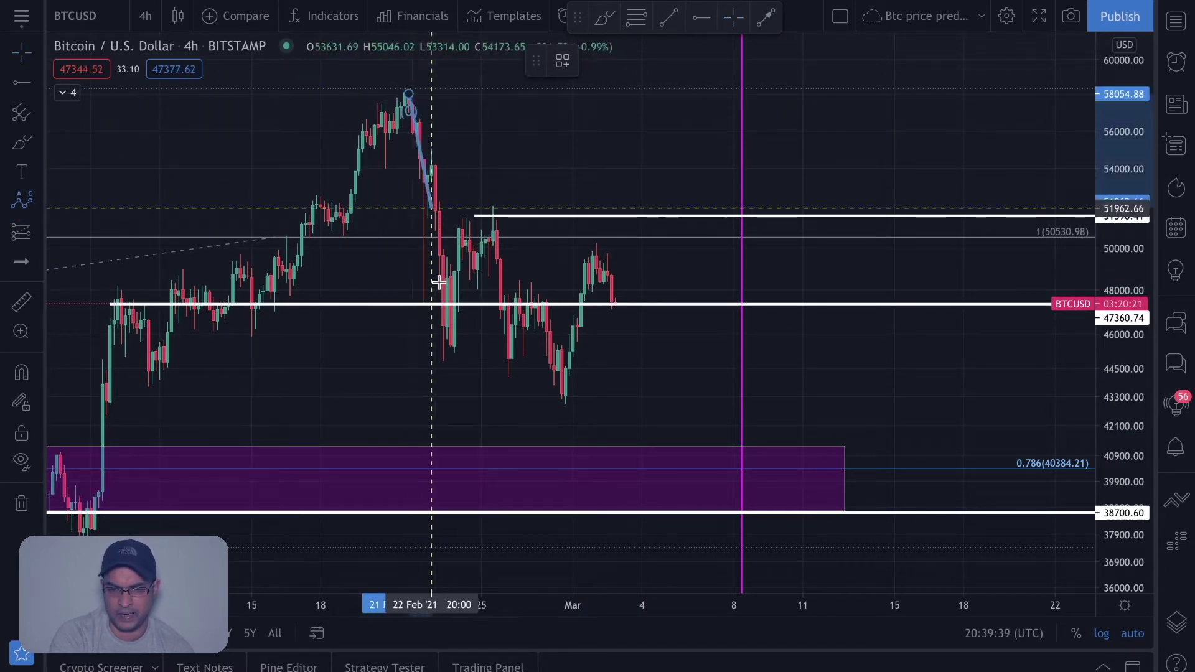
click(448, 357)
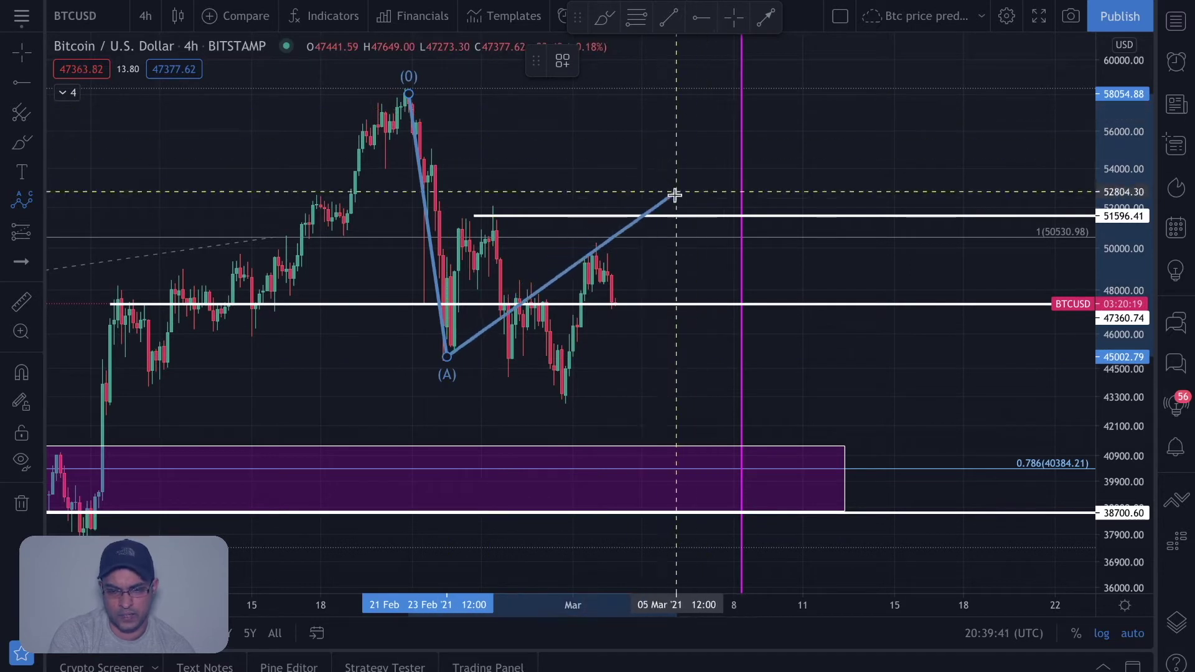
click(642, 232)
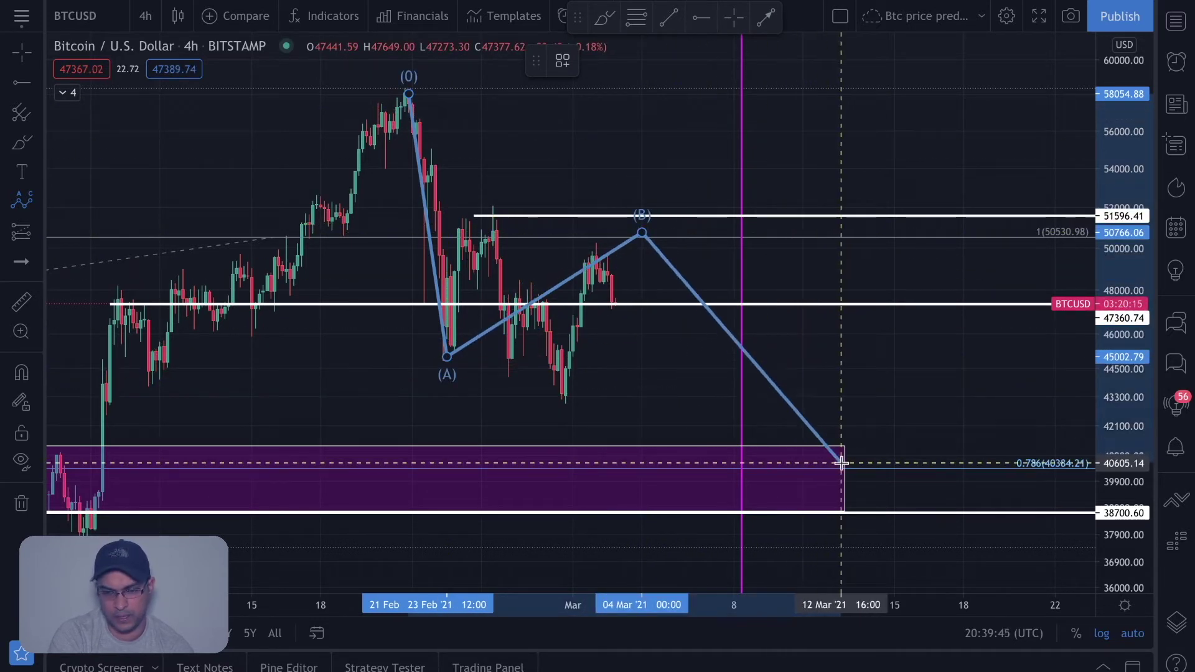
click(800, 440)
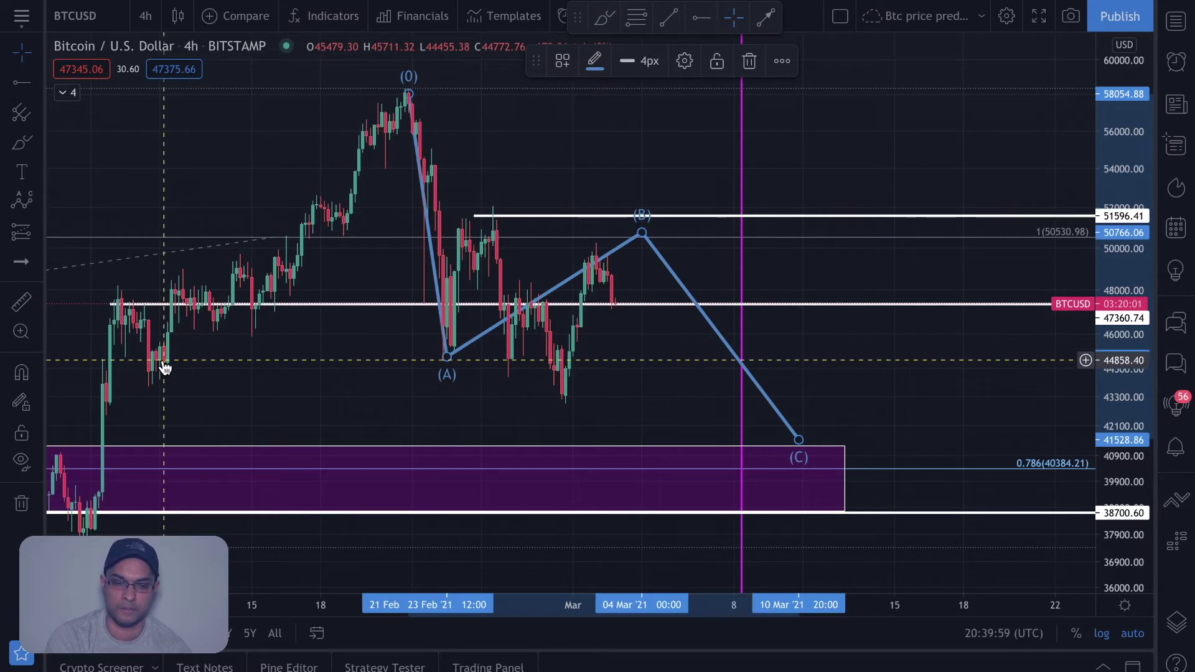
Step: Draw an Elliott impulse wave (12345) from 30020.18 through 38548.77, 33115.76, 47928.65 and 44036.44 to the February peak at about 57854.21
scroll(284, 341, left, 5)
scroll(283, 341, down, 4)
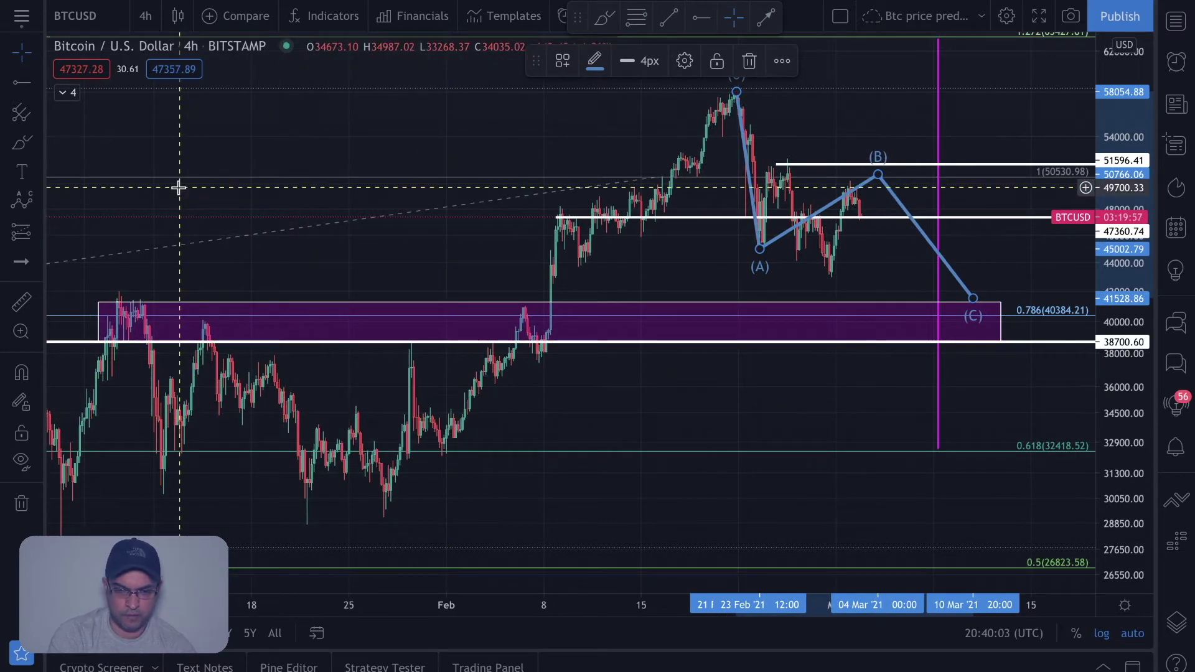
click(23, 203)
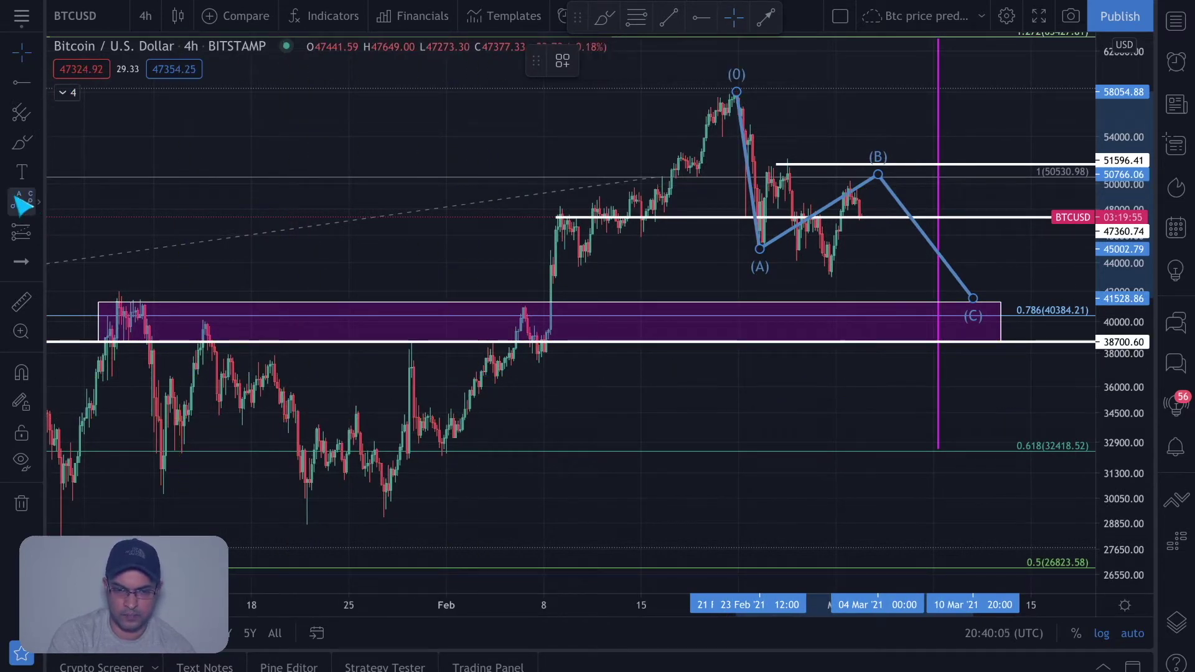
click(22, 203)
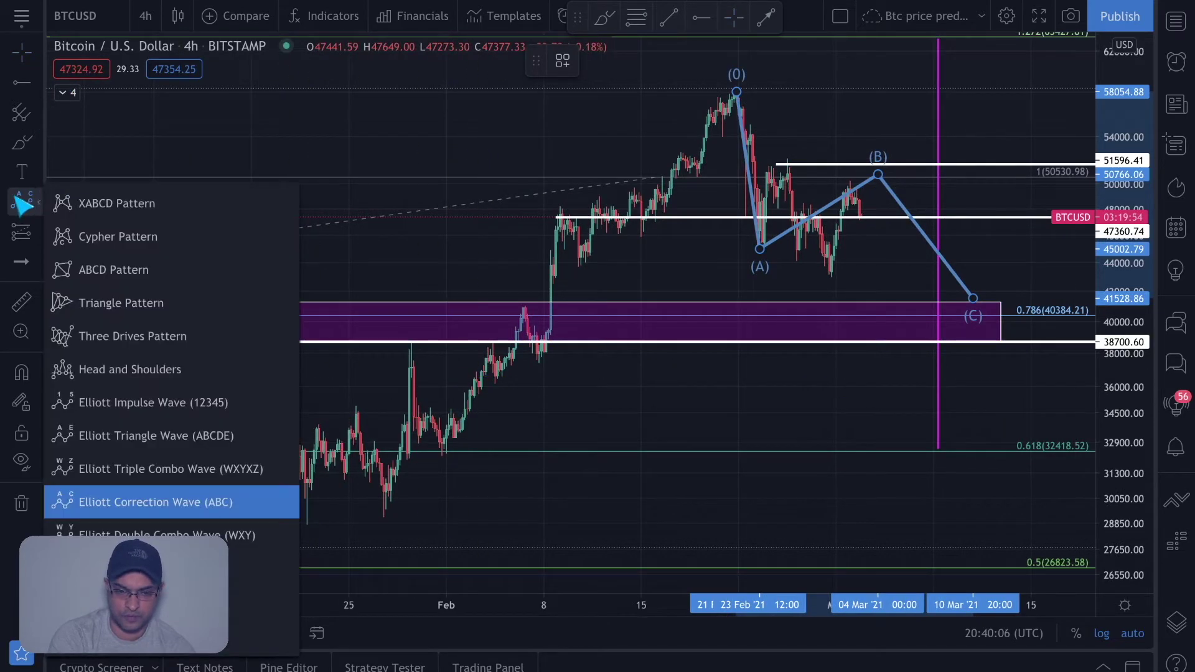
click(167, 403)
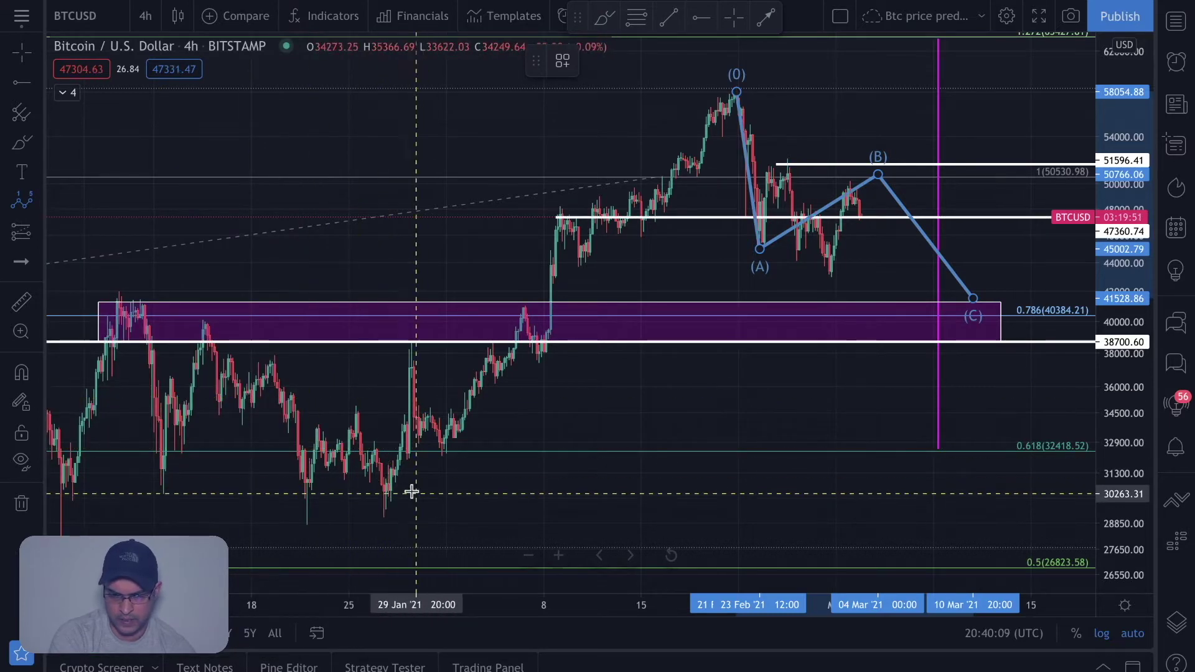
click(384, 498)
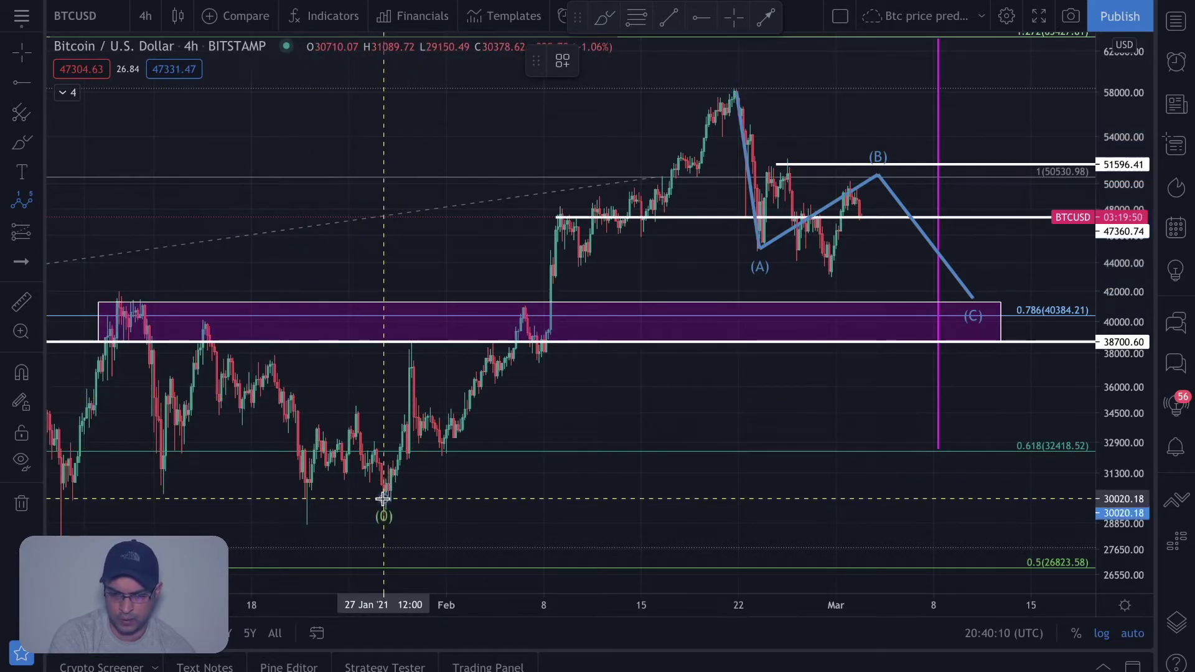
click(414, 345)
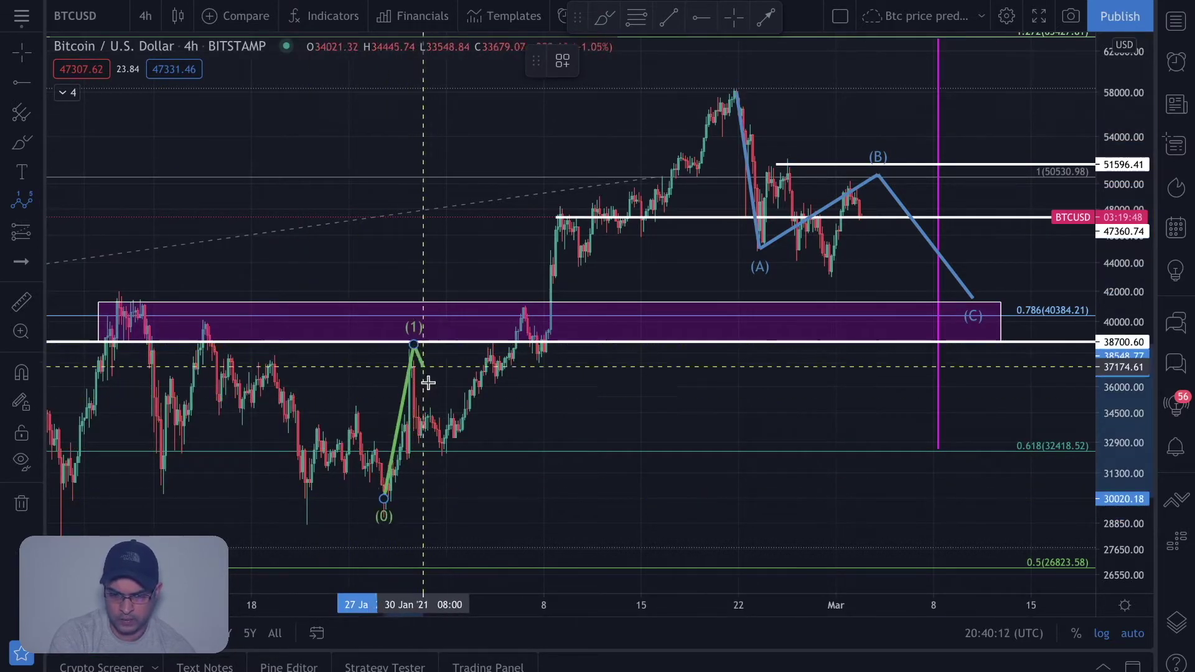
click(442, 438)
click(557, 211)
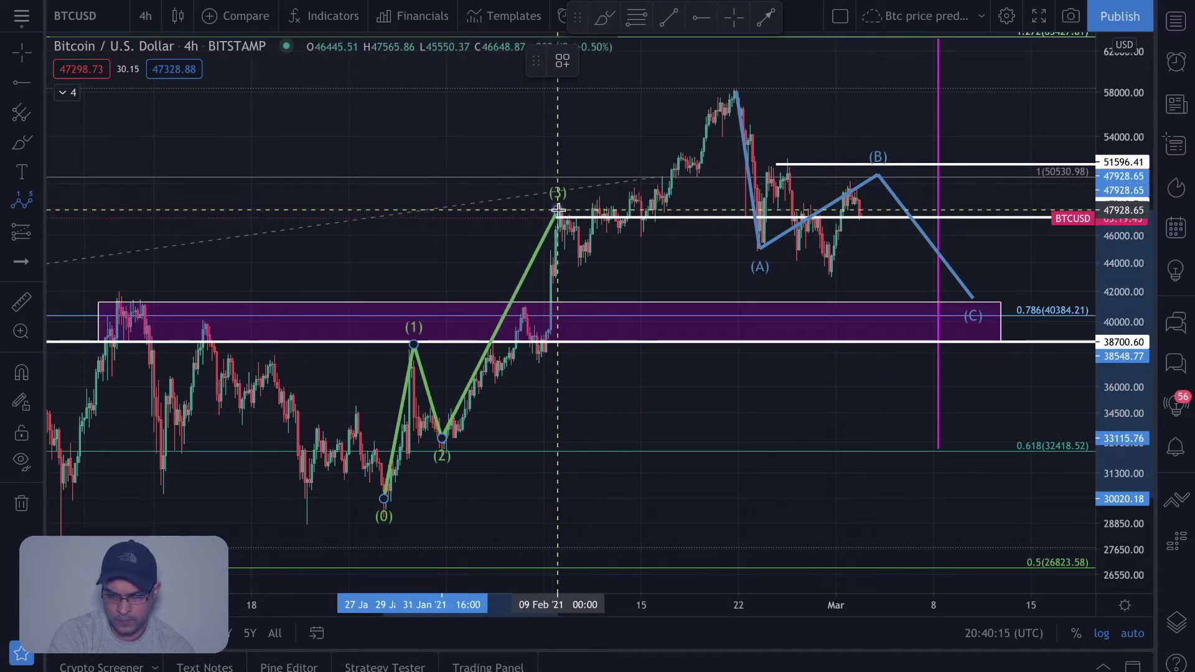
click(587, 261)
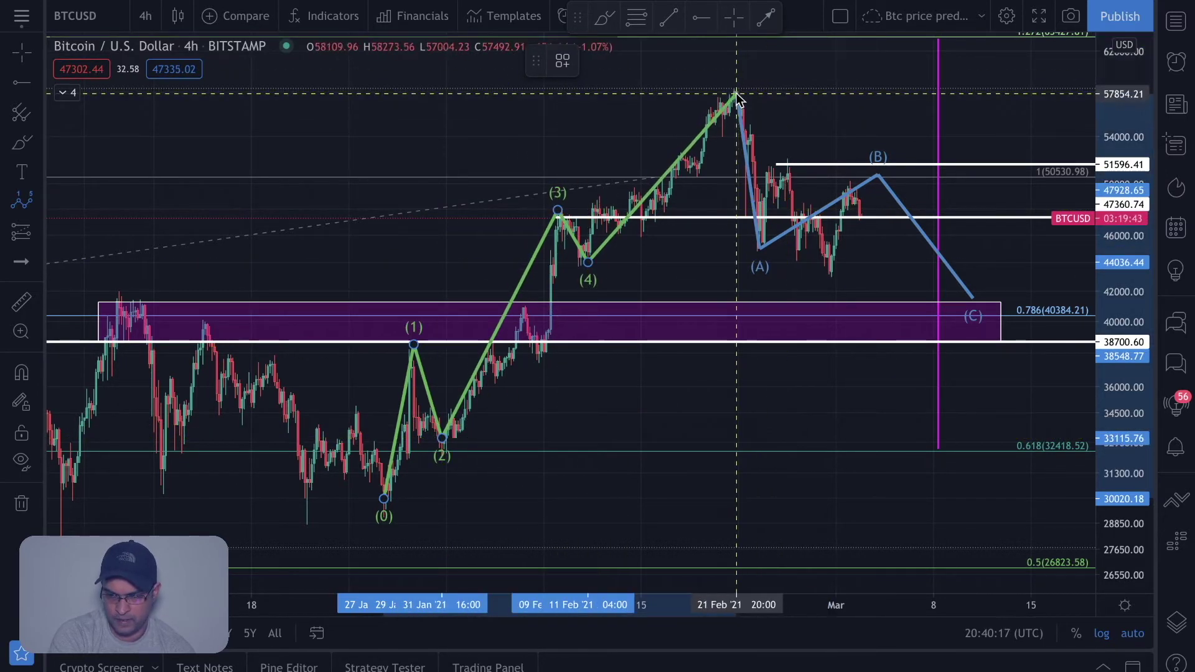
click(736, 94)
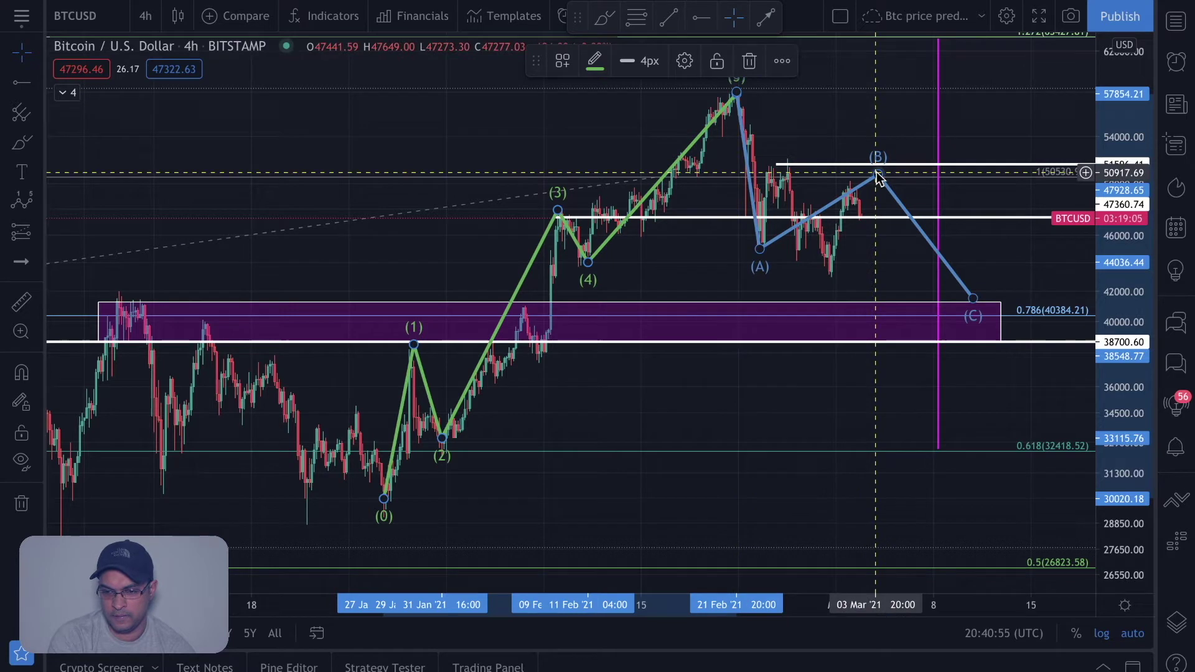
Step: Move the correction wave's B point to about 51537.50 on 25 Feb and its C point to about 43506.84 on 28 Feb
drag(878, 176, 788, 165)
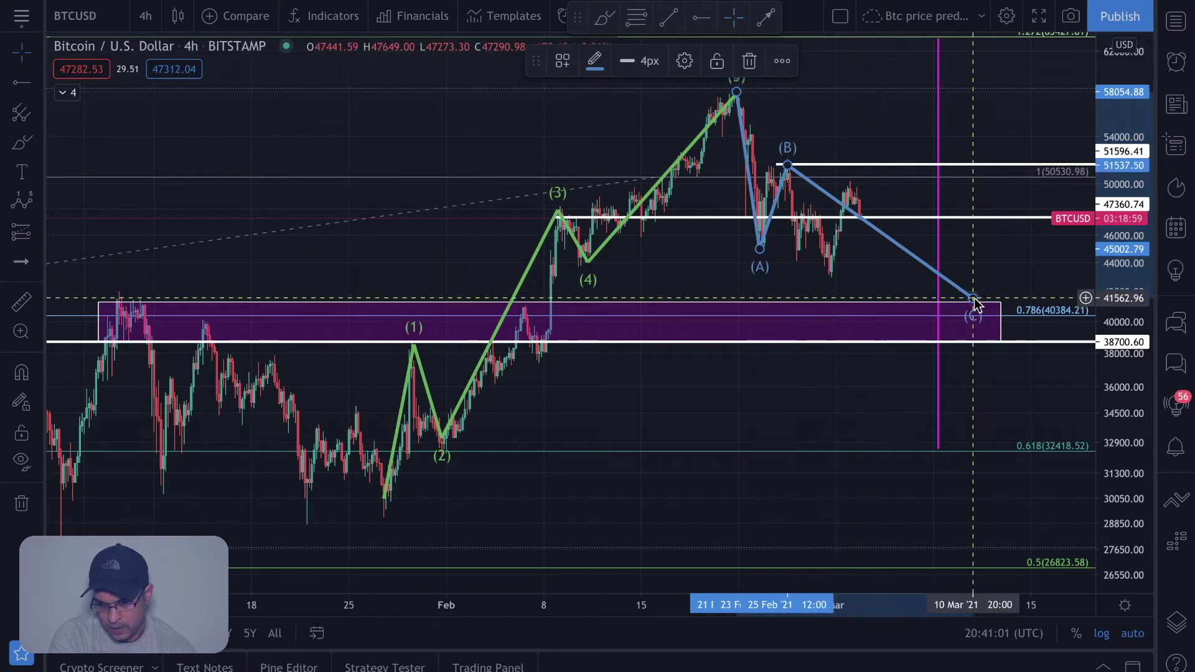
drag(975, 300, 829, 269)
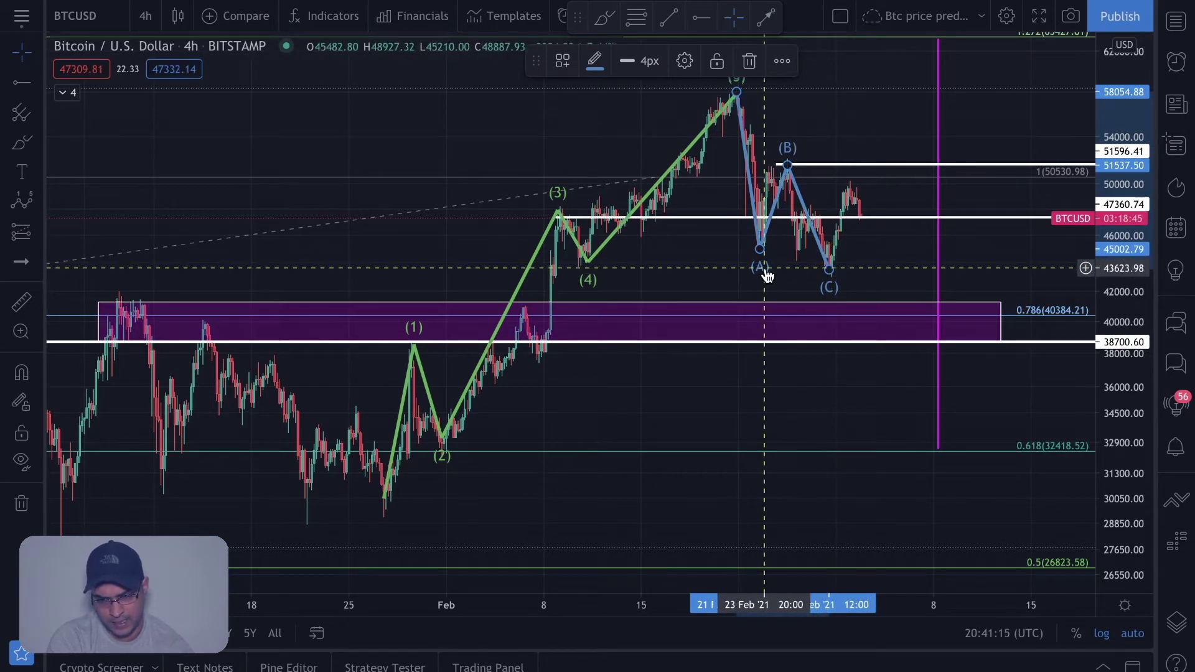
Step: Draw a horizontal ray at about 44155.01 starting at 05 Feb '21 16:00, level with the wave 4 low
click(701, 17)
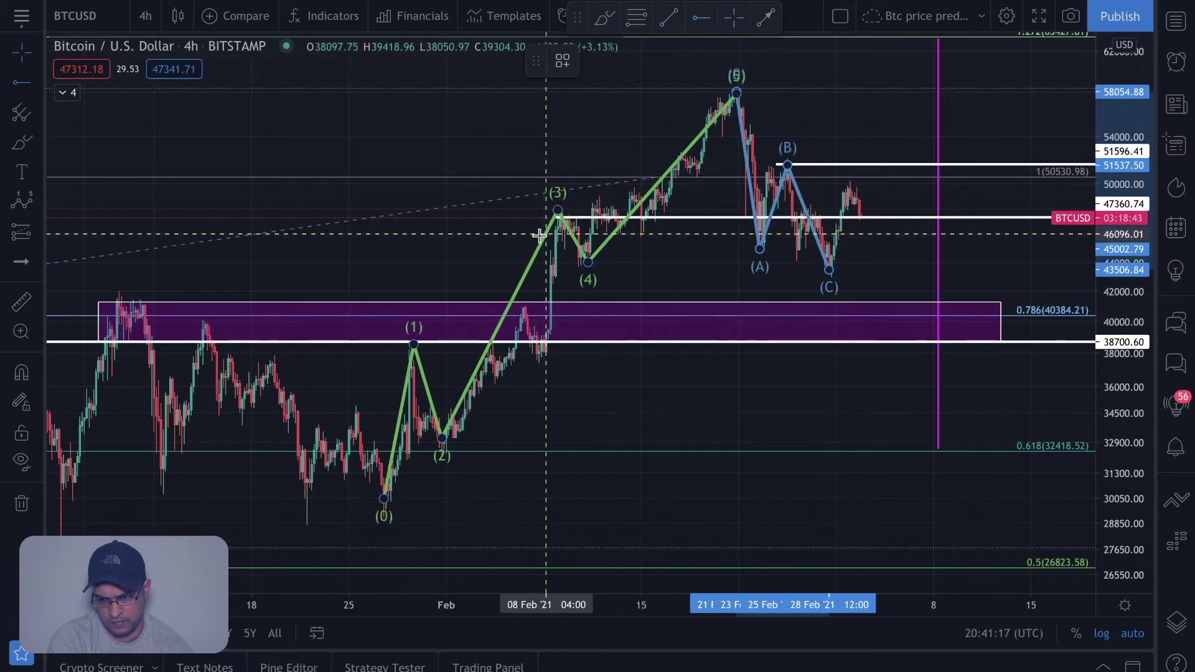
click(511, 260)
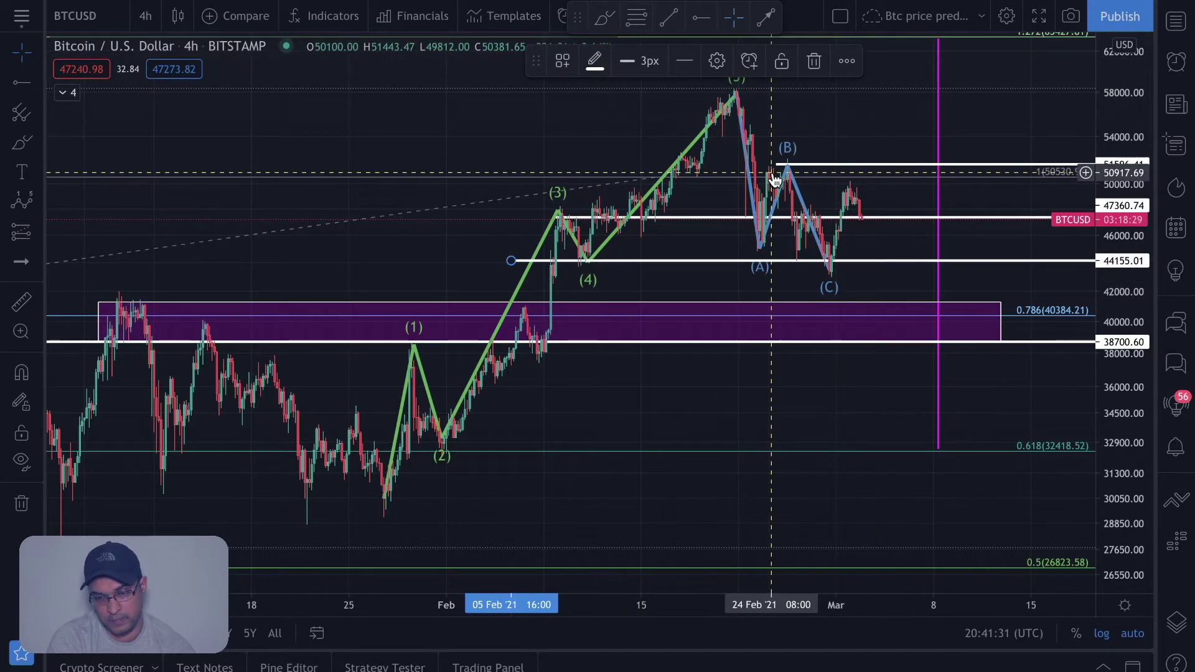
Step: Lower the correction wave's C point to about 41562.96 on 1 Mar, just above the purple zone
click(833, 280)
drag(837, 284, 846, 297)
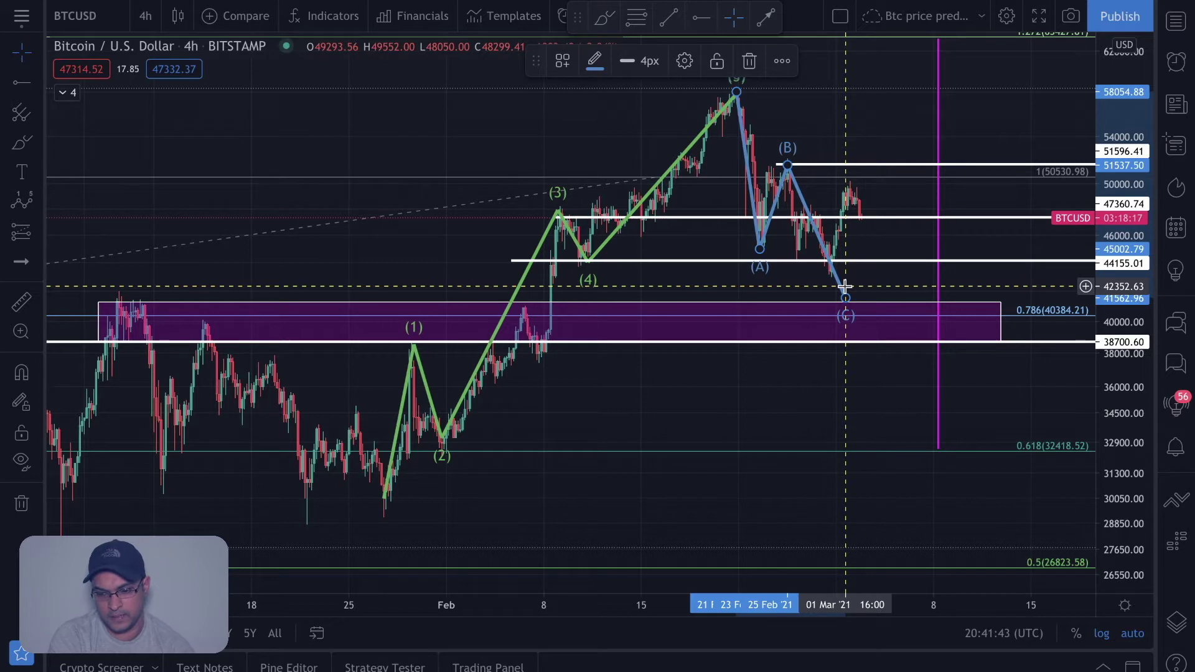
Step: Delete the blue ABC correction wave and the green 12345 impulse wave from the chart
key(Delete)
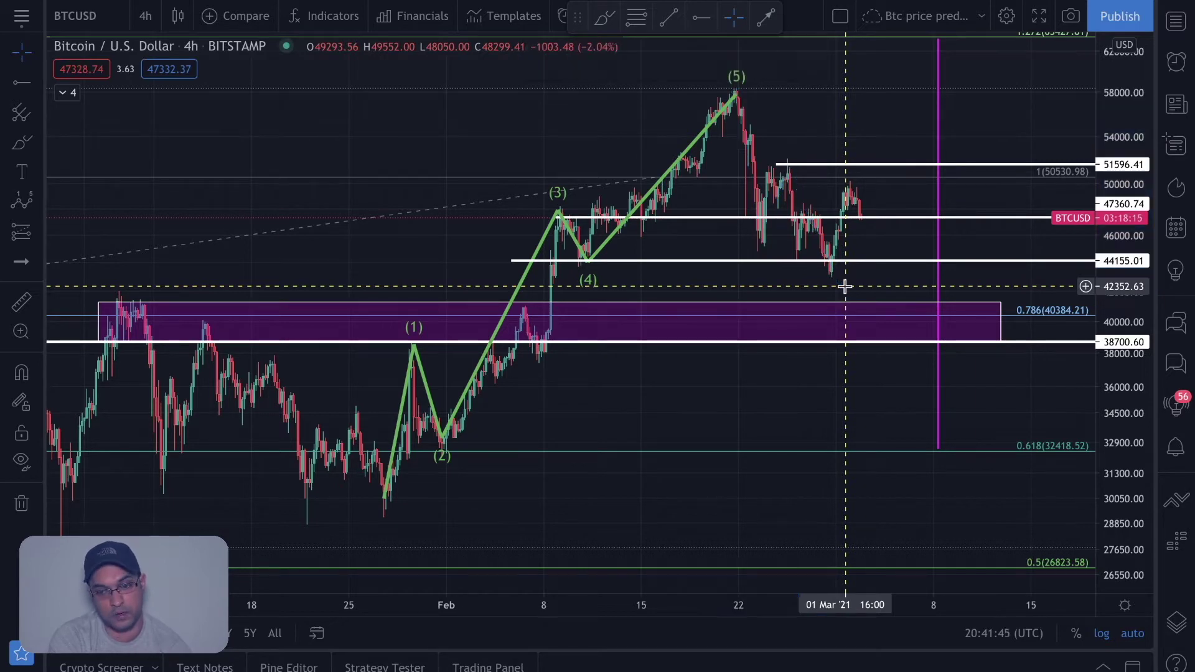
click(674, 171)
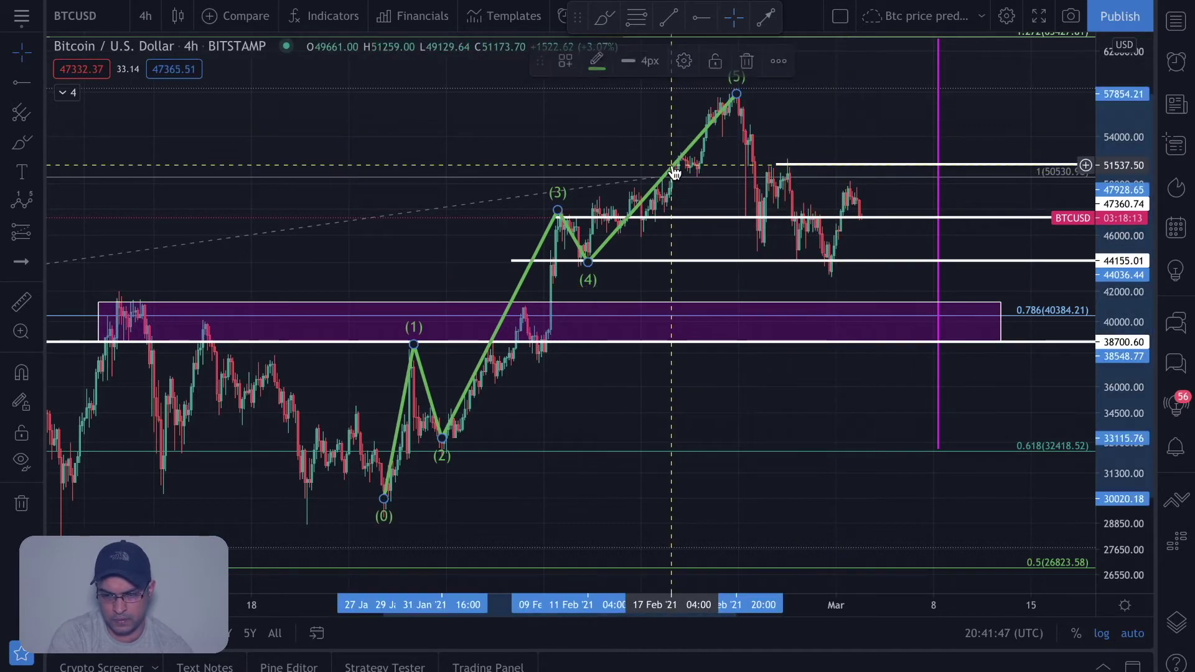
key(Delete)
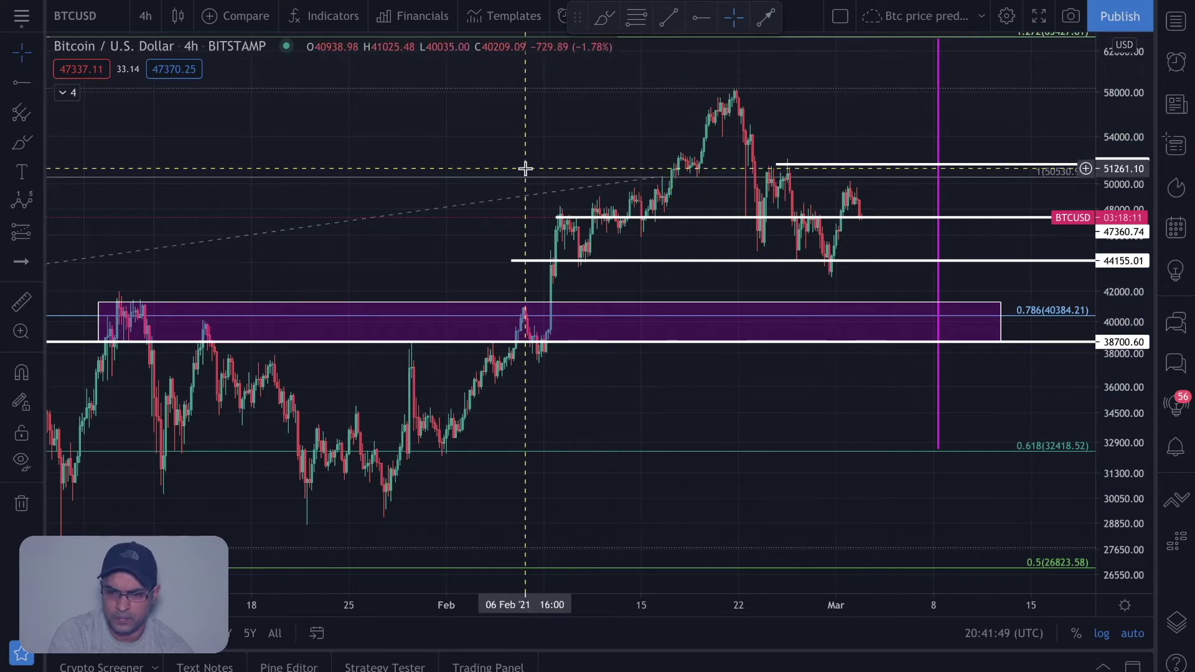
Step: Draw a larger Elliott correction wave (ABC) from 58148.24 to A at 43684.80 and B at 48649.92, complete it with C, and delete it
scroll(528, 168, up, 2)
scroll(526, 168, up, 4)
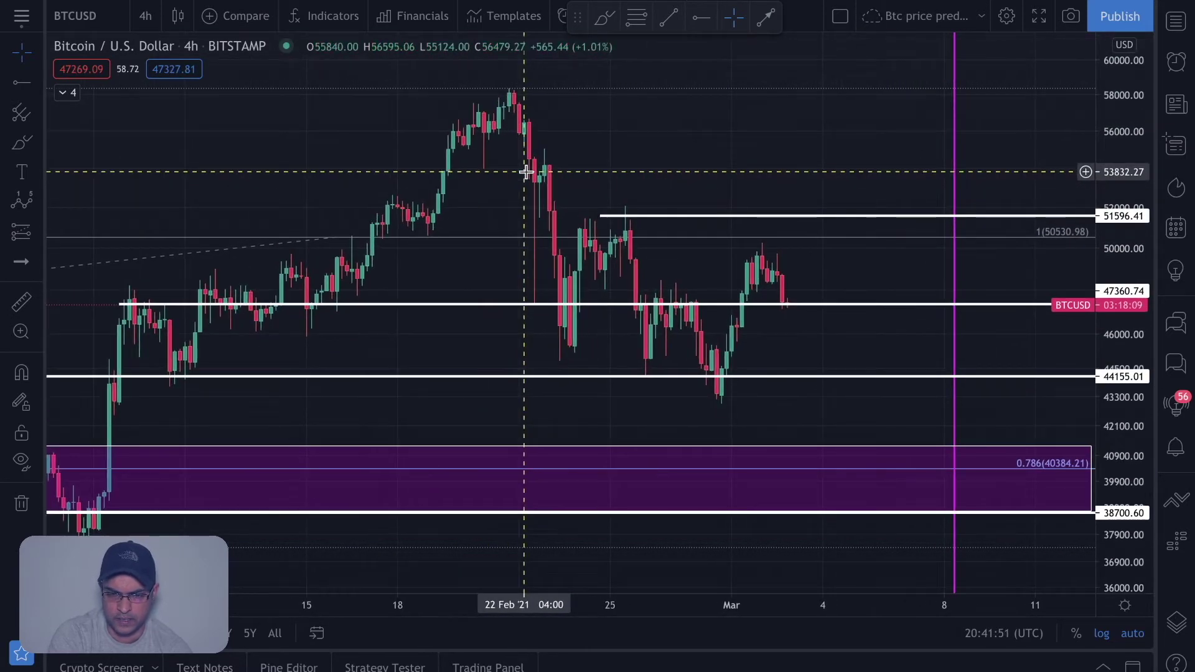
click(29, 211)
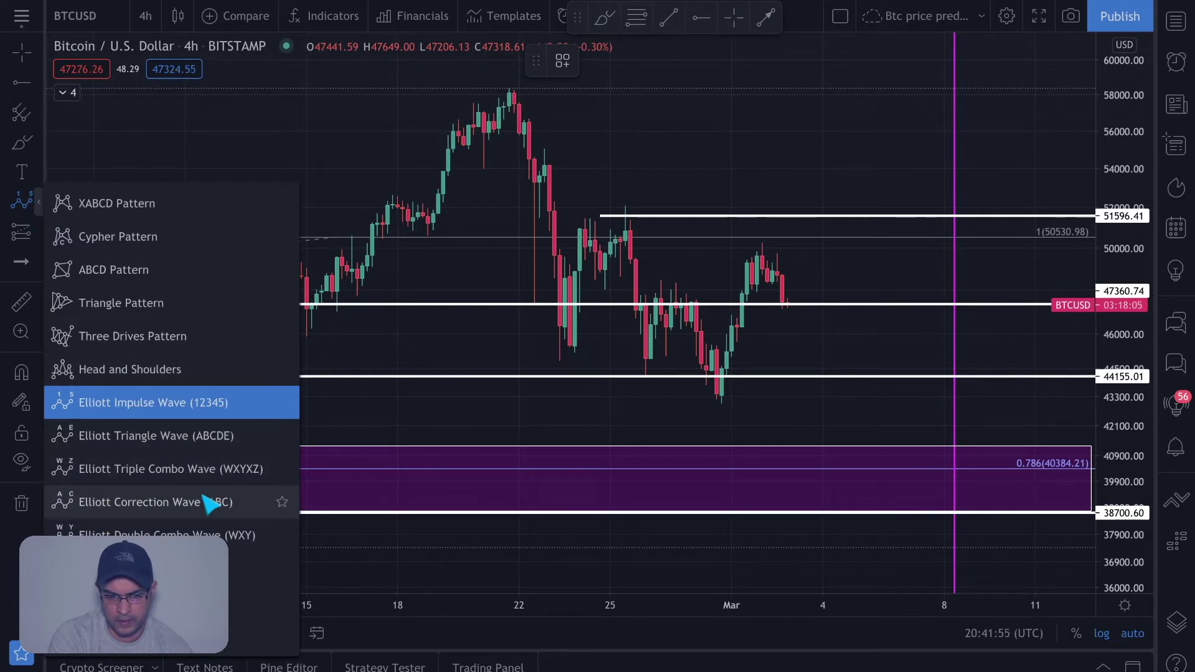
click(223, 501)
click(514, 93)
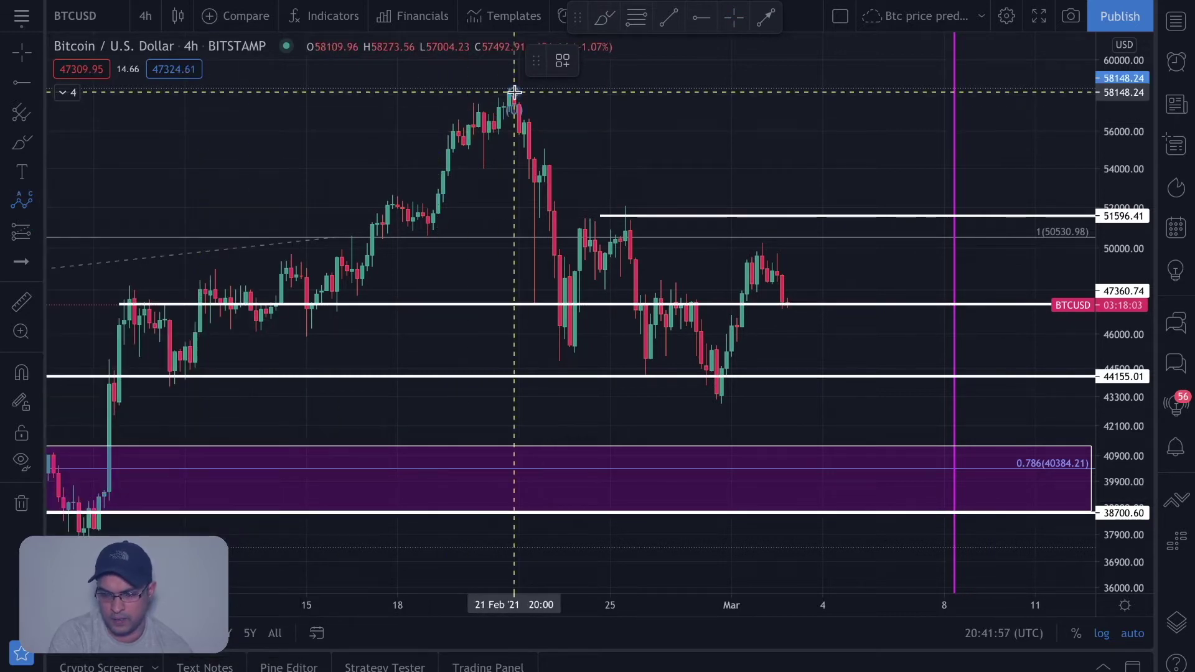
click(720, 387)
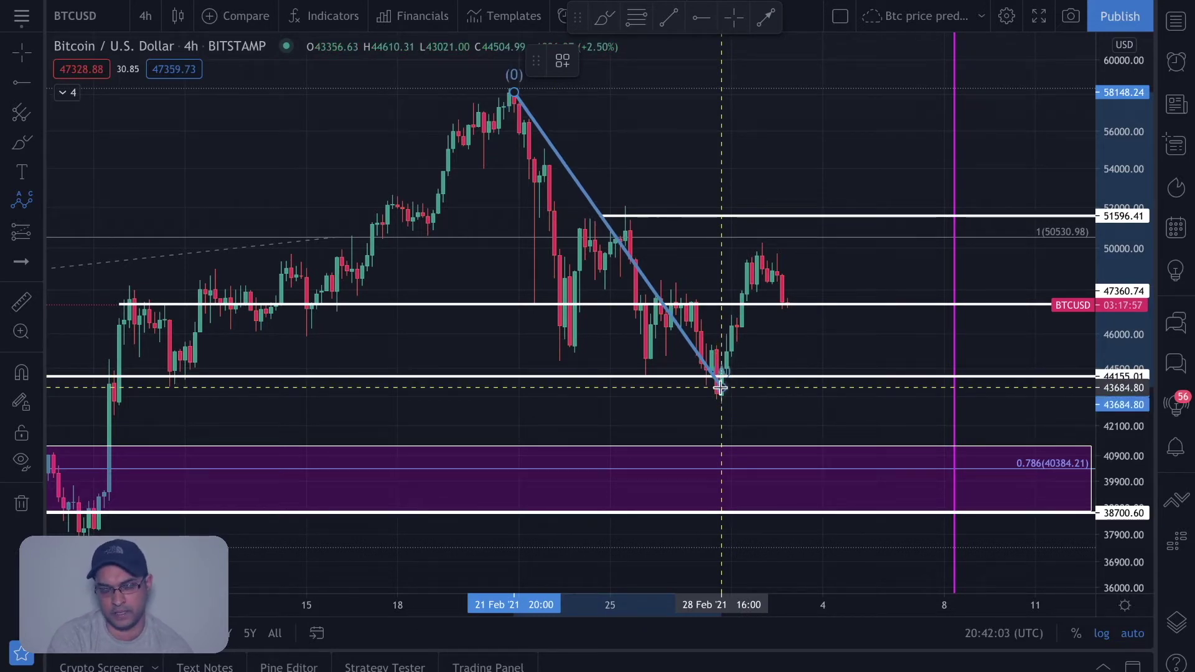
click(720, 387)
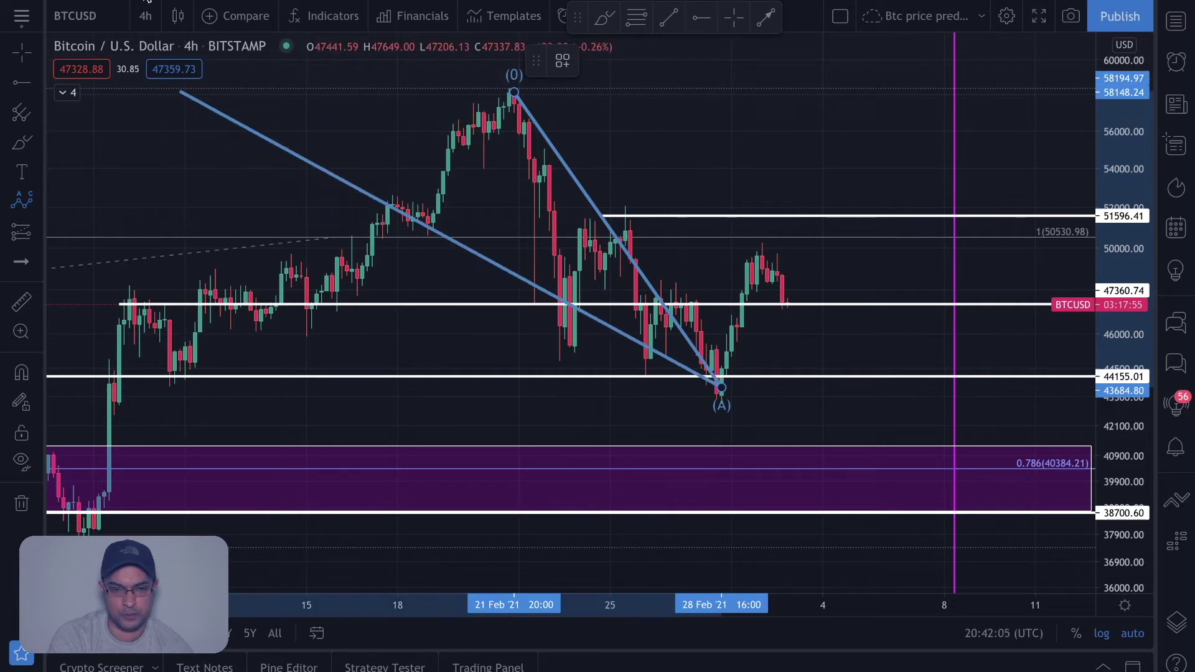
click(762, 276)
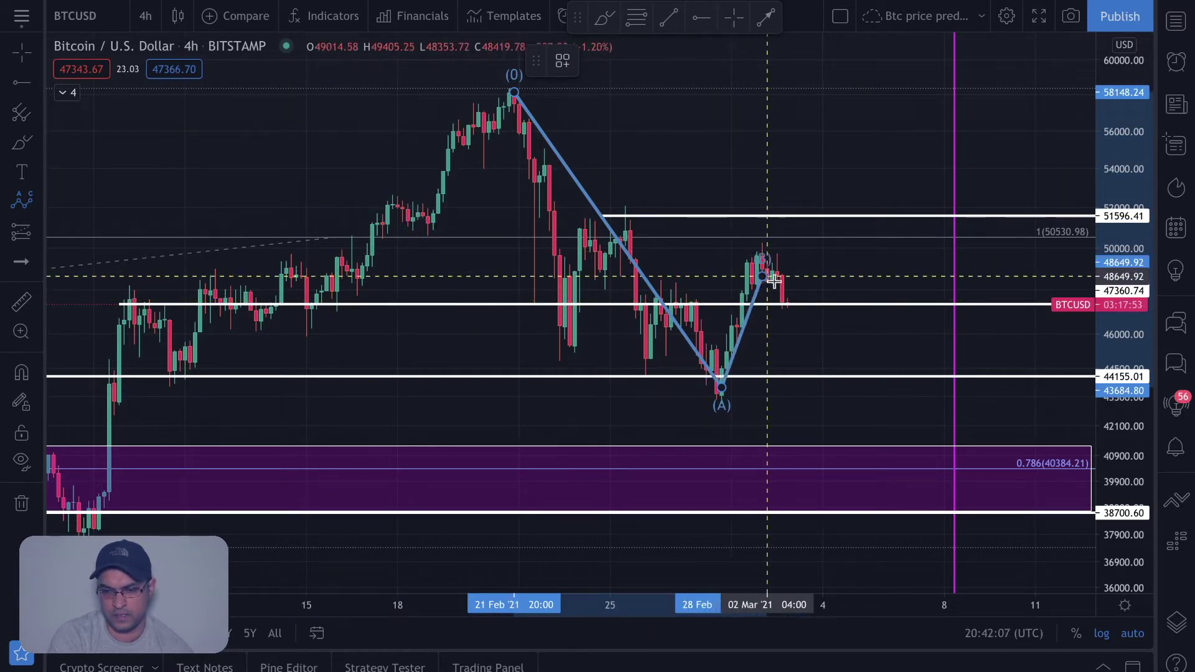
click(798, 293)
key(Delete)
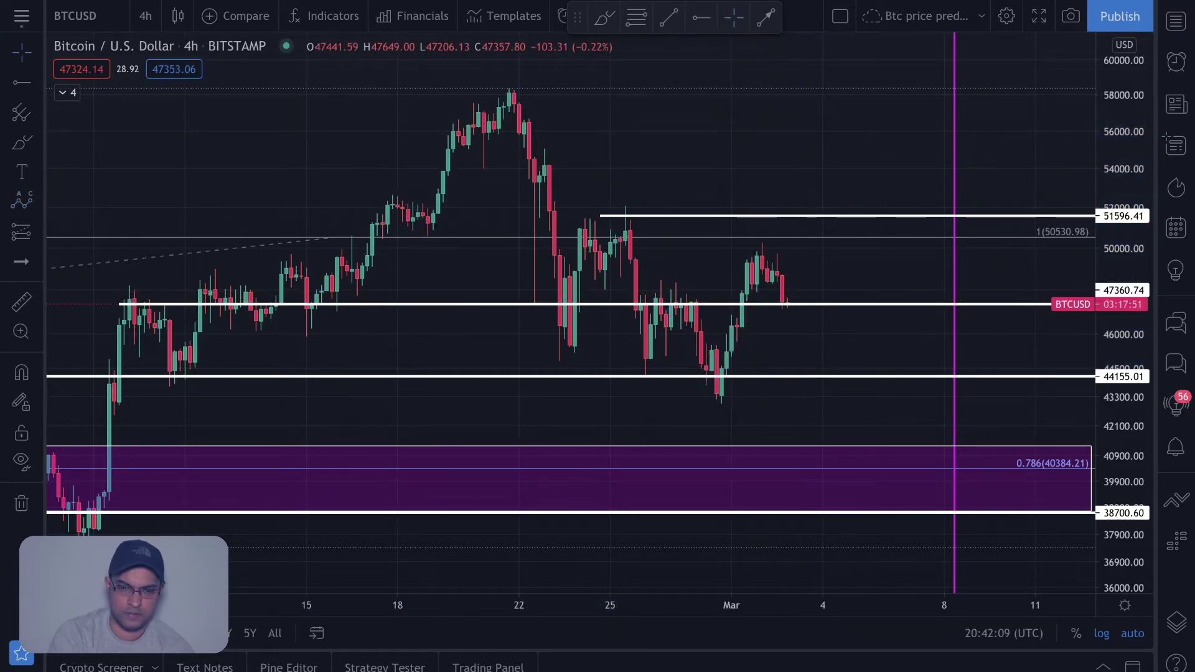
Step: Switch the BTCUSD chart from the 4-hour to the 1-day interval
click(147, 16)
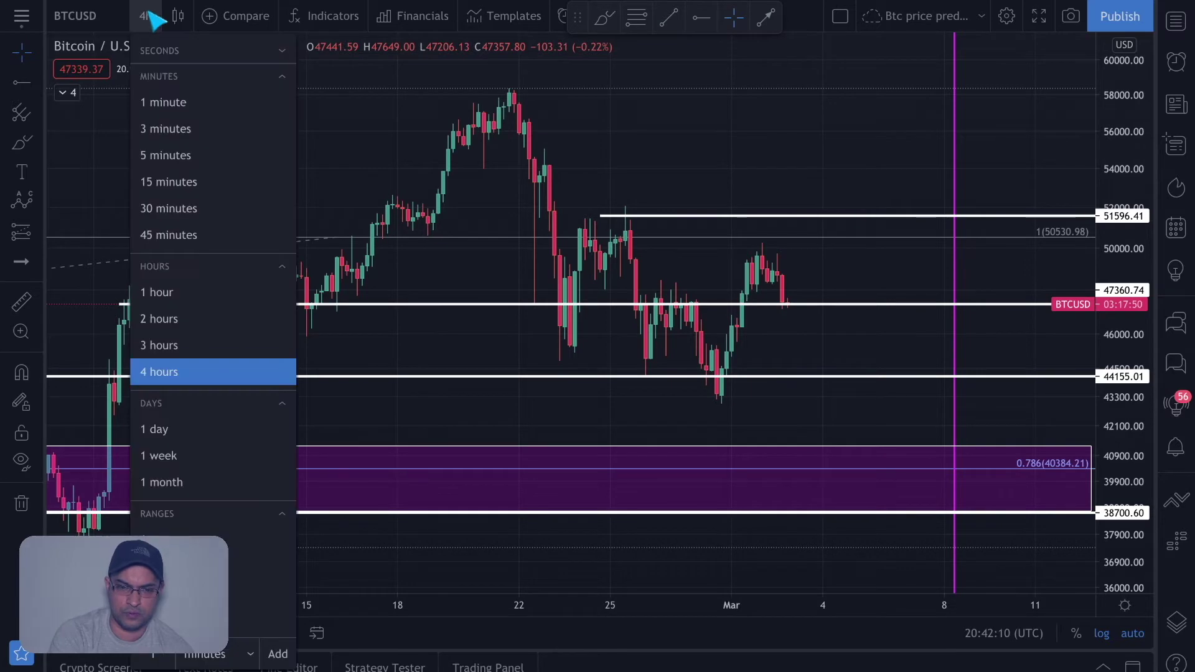
click(180, 432)
scroll(459, 256, up, 5)
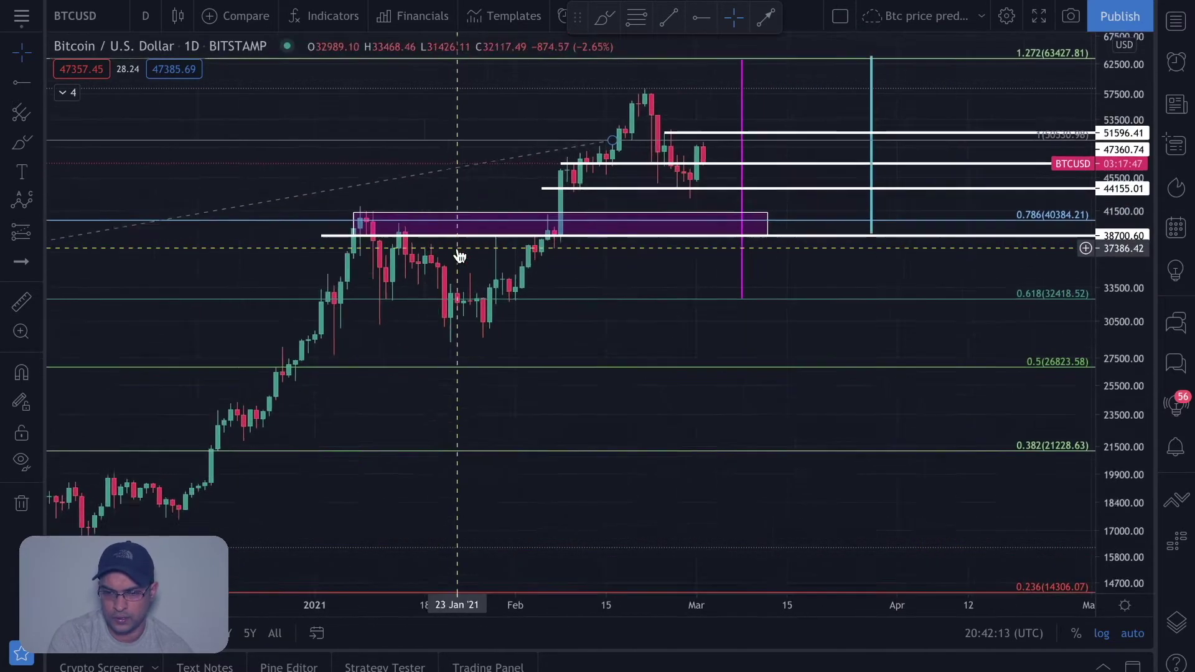
scroll(459, 256, down, 5)
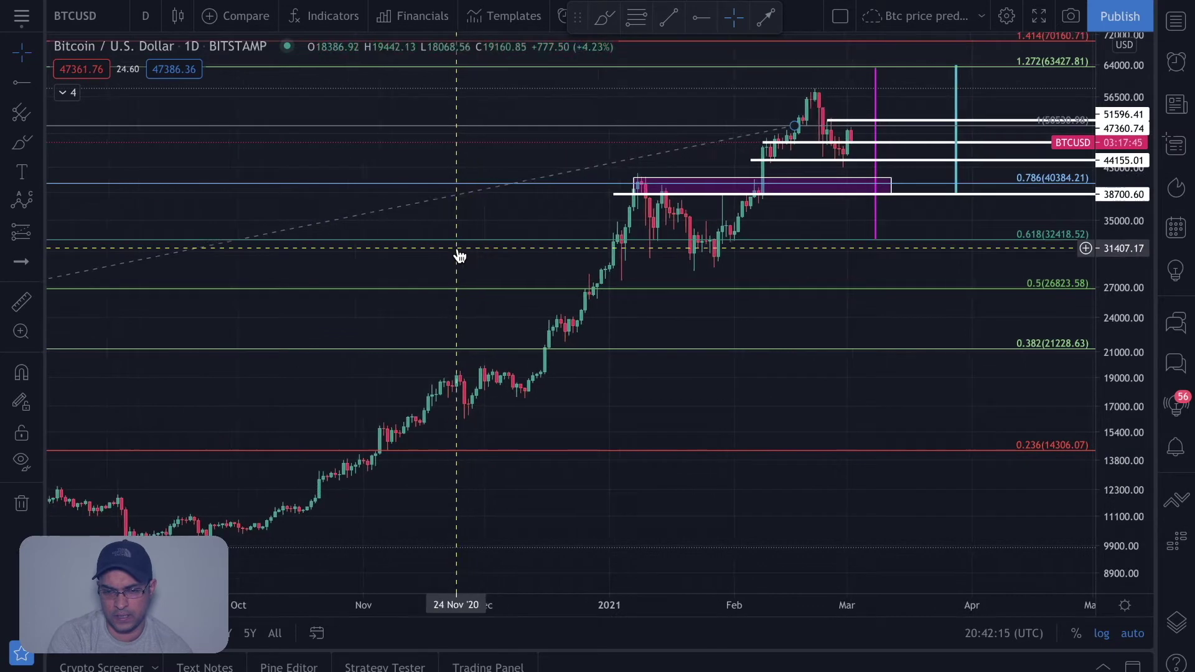
scroll(459, 256, down, 5)
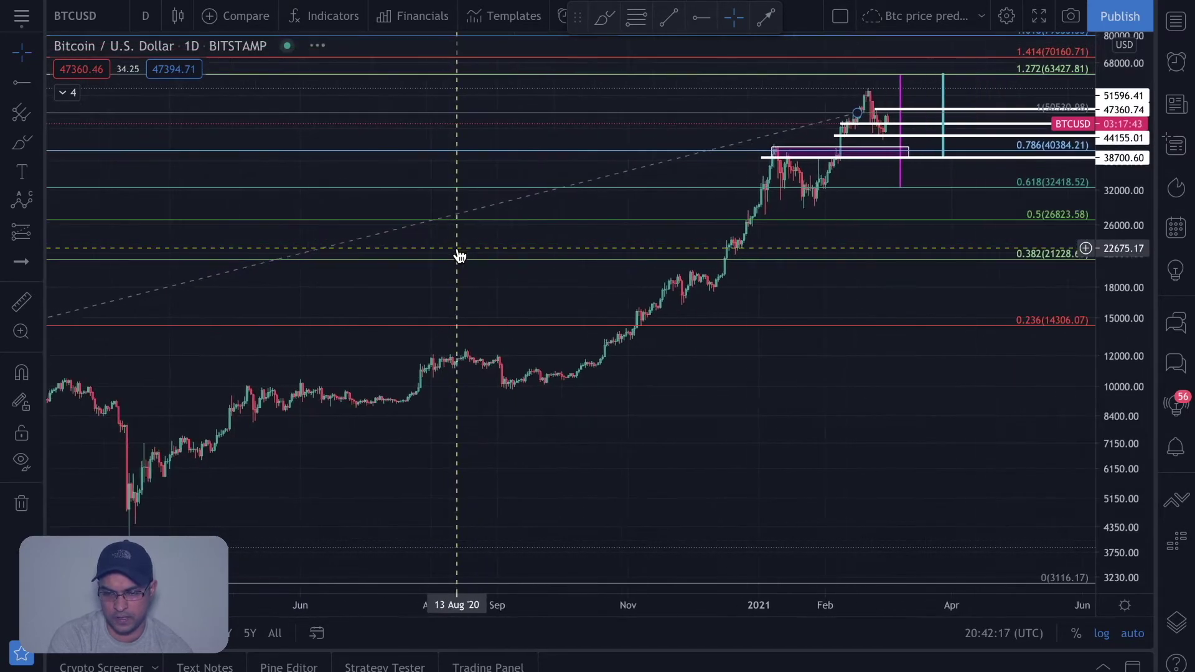
scroll(459, 256, down, 4)
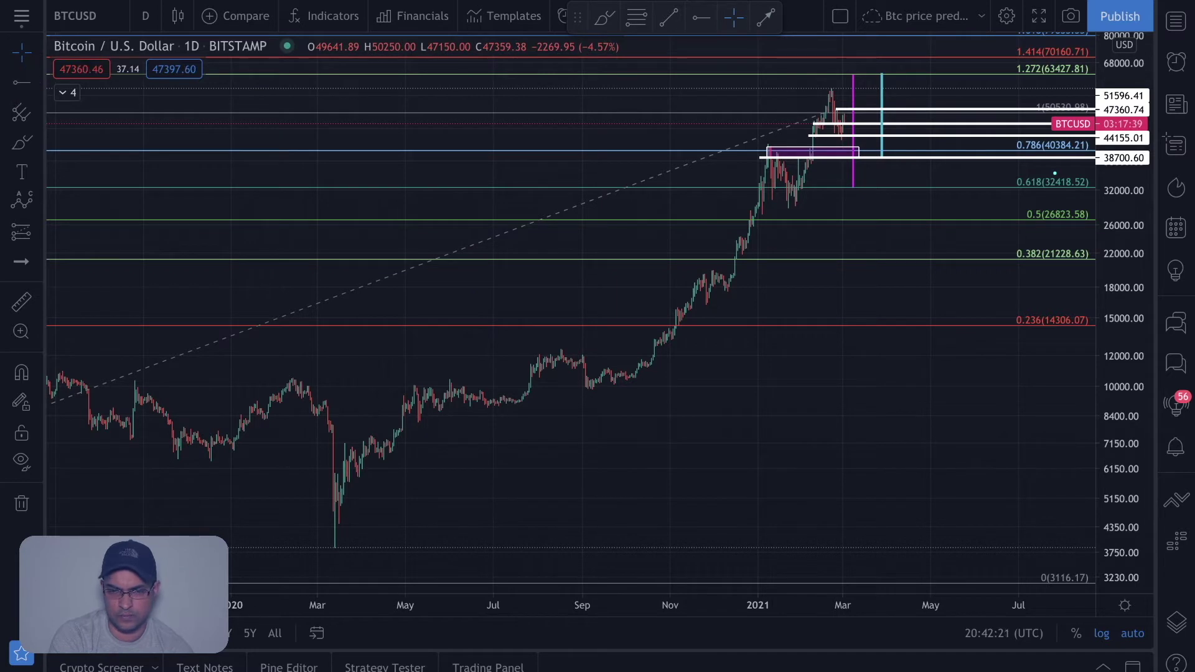
Step: Draw an Elliott impulse wave (12345) from 4684.22 on 17 Mar '20 through 9982.17, 9047.97, 39895.55 and 30749.57 to wave 5 at 56826.35
click(25, 207)
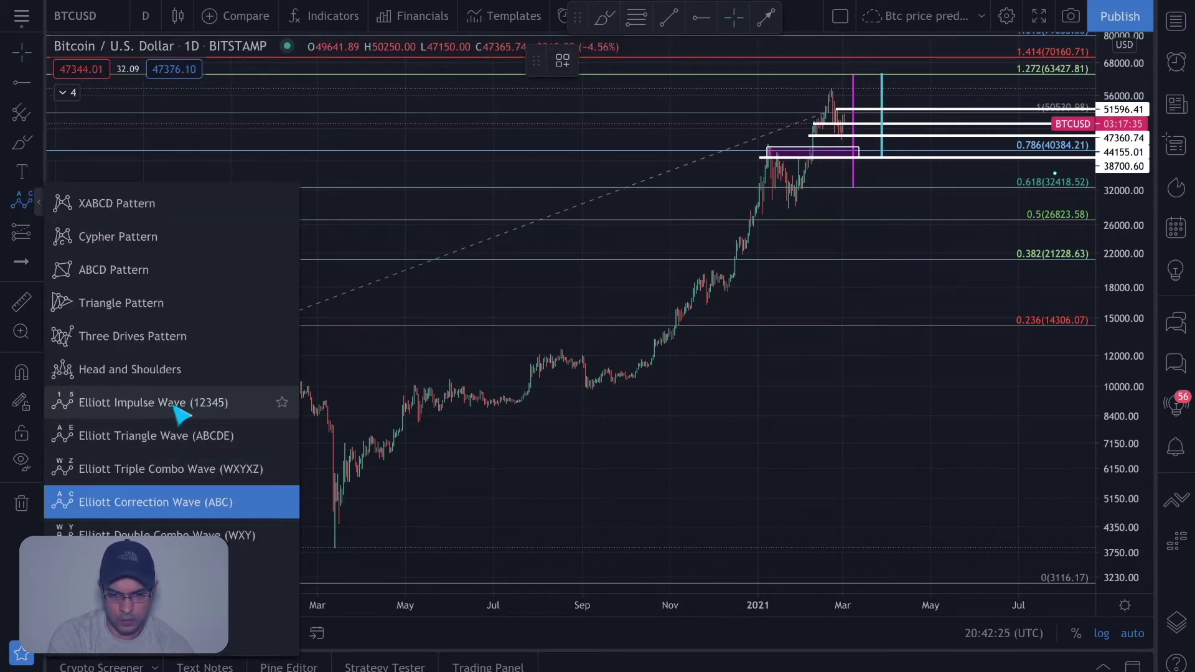
click(167, 403)
click(341, 514)
click(426, 387)
click(521, 403)
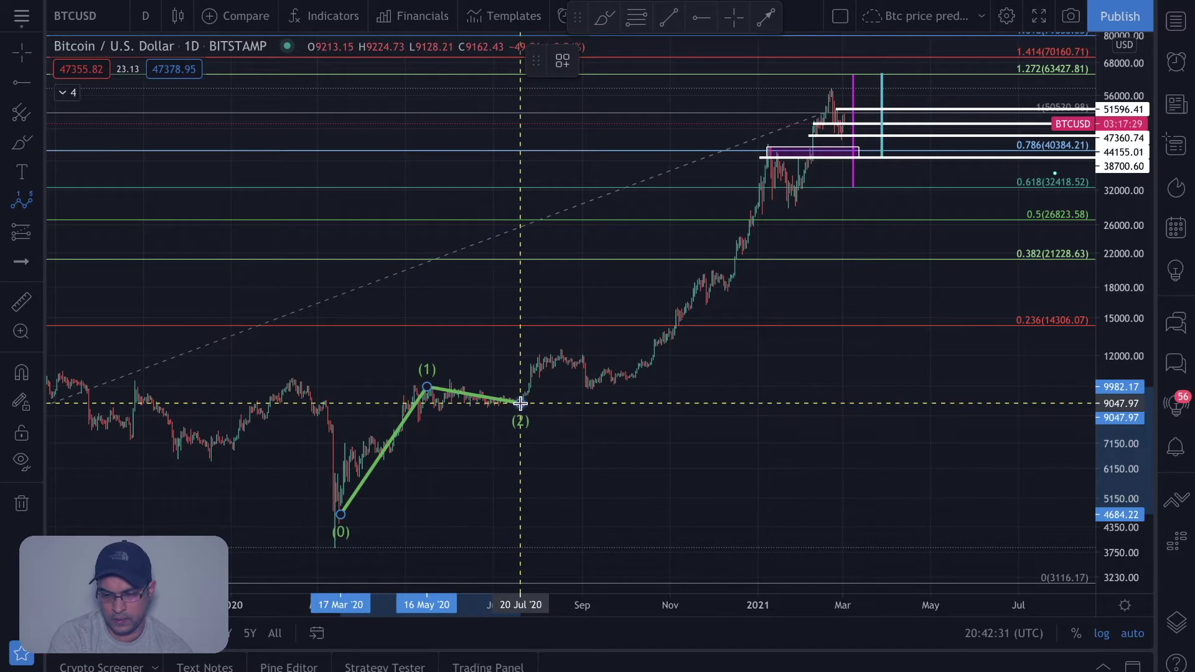
click(771, 151)
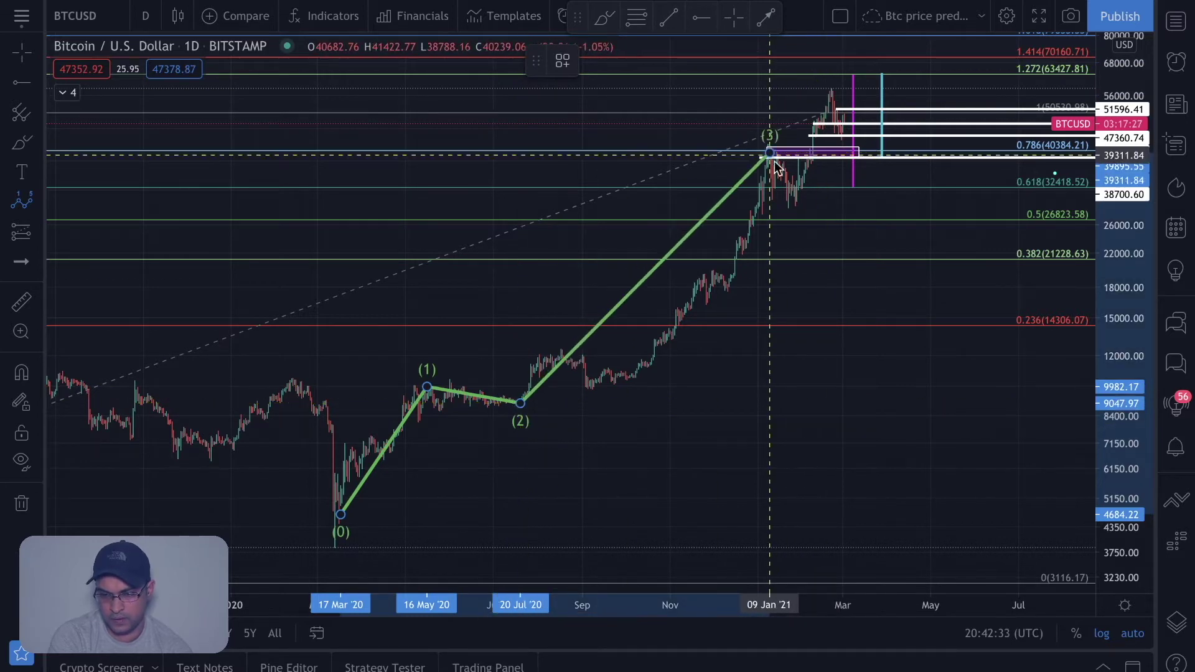
click(792, 196)
click(835, 92)
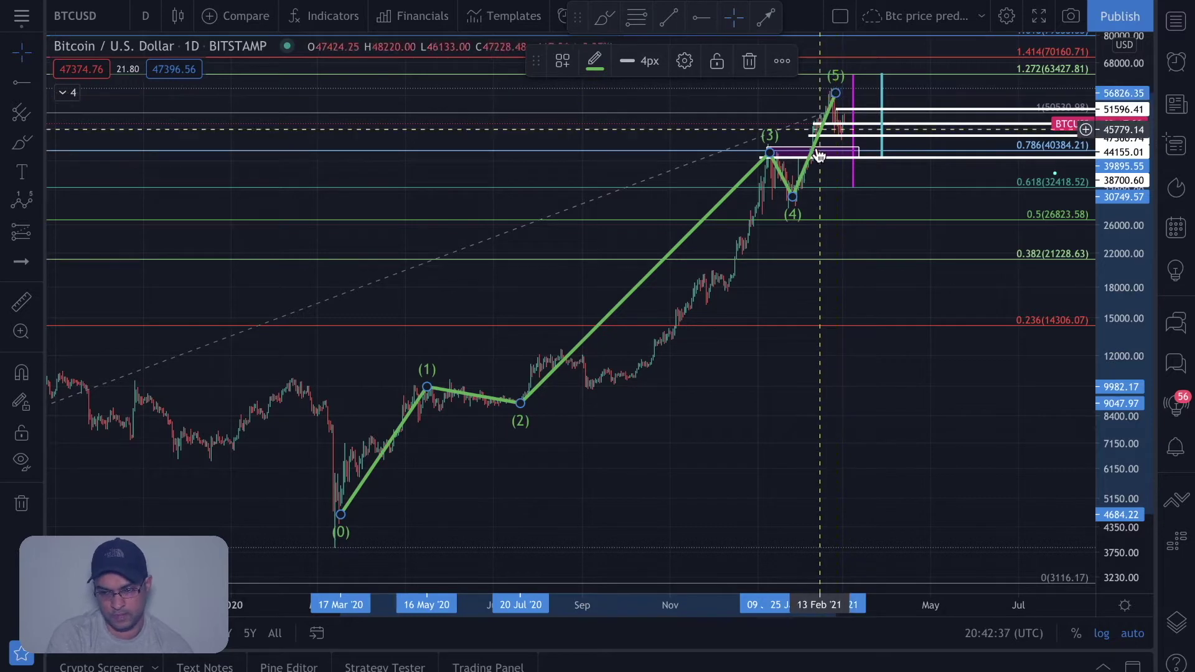
Step: Draw an Elliott correction wave (ABC) from 57549.55 to A at 42753.08, B at 51858.35 and C at about 27703.68 on 26 Mar '21
scroll(800, 257, up, 4)
scroll(801, 257, up, 6)
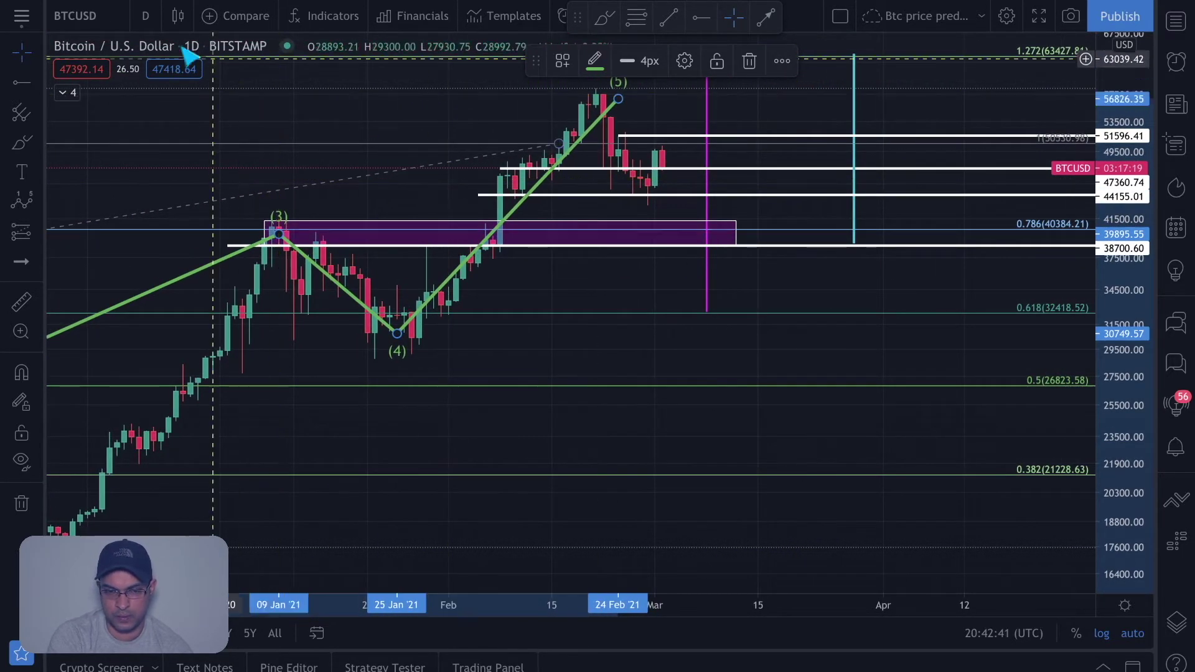
click(28, 201)
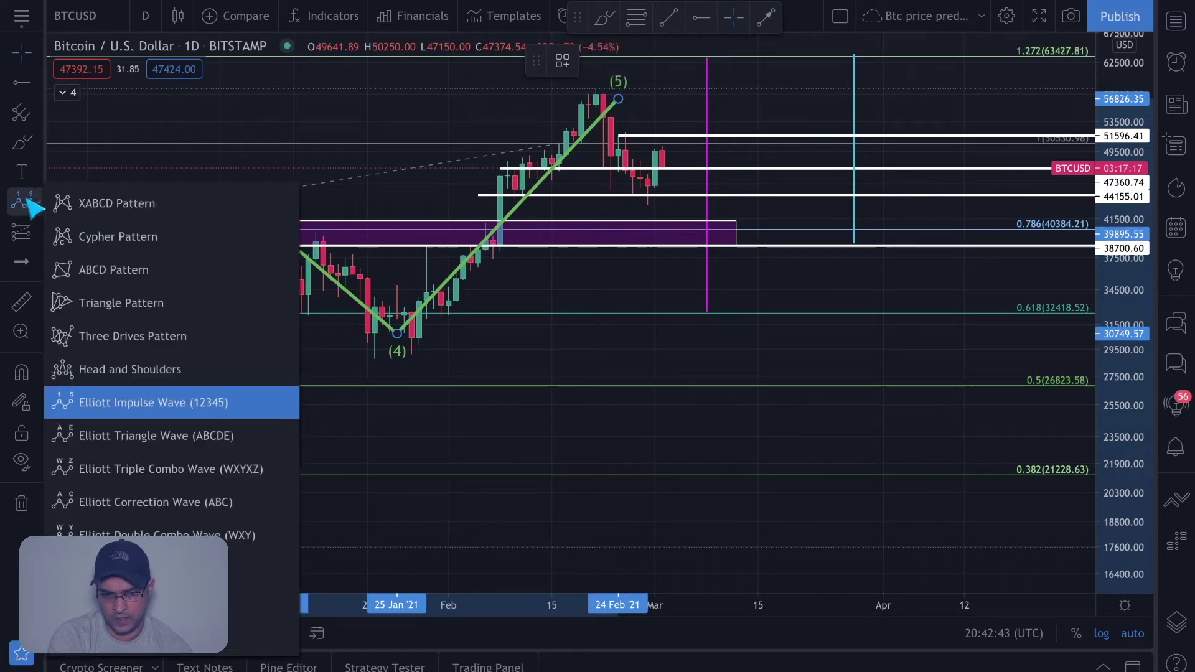
click(193, 504)
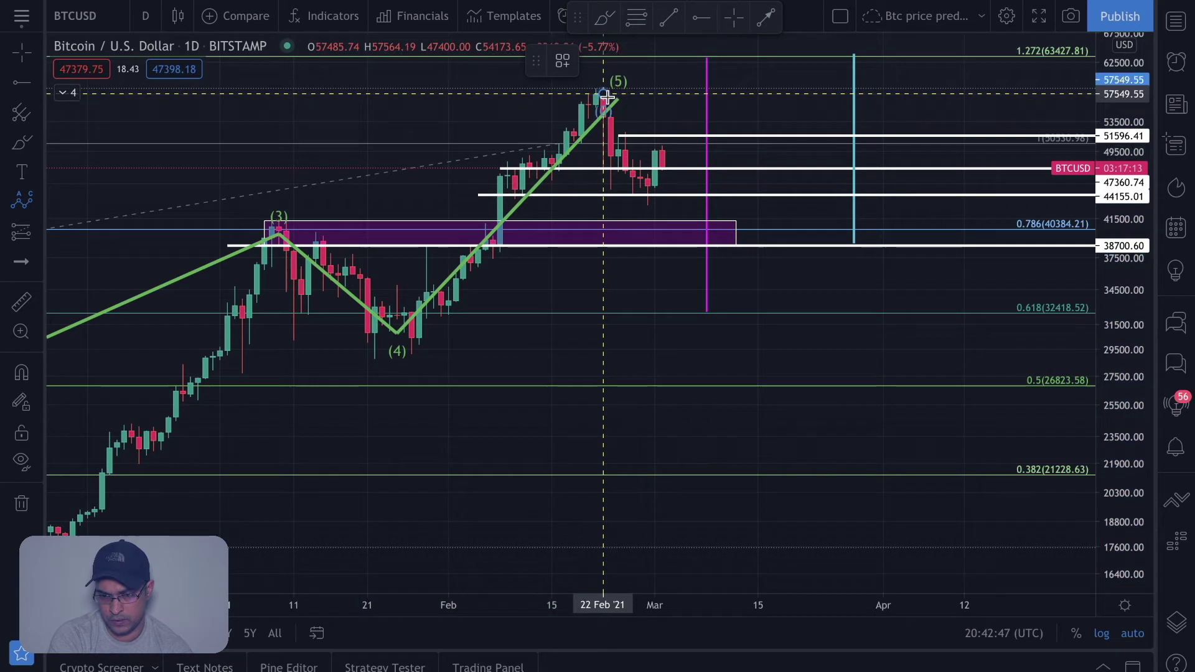
click(604, 94)
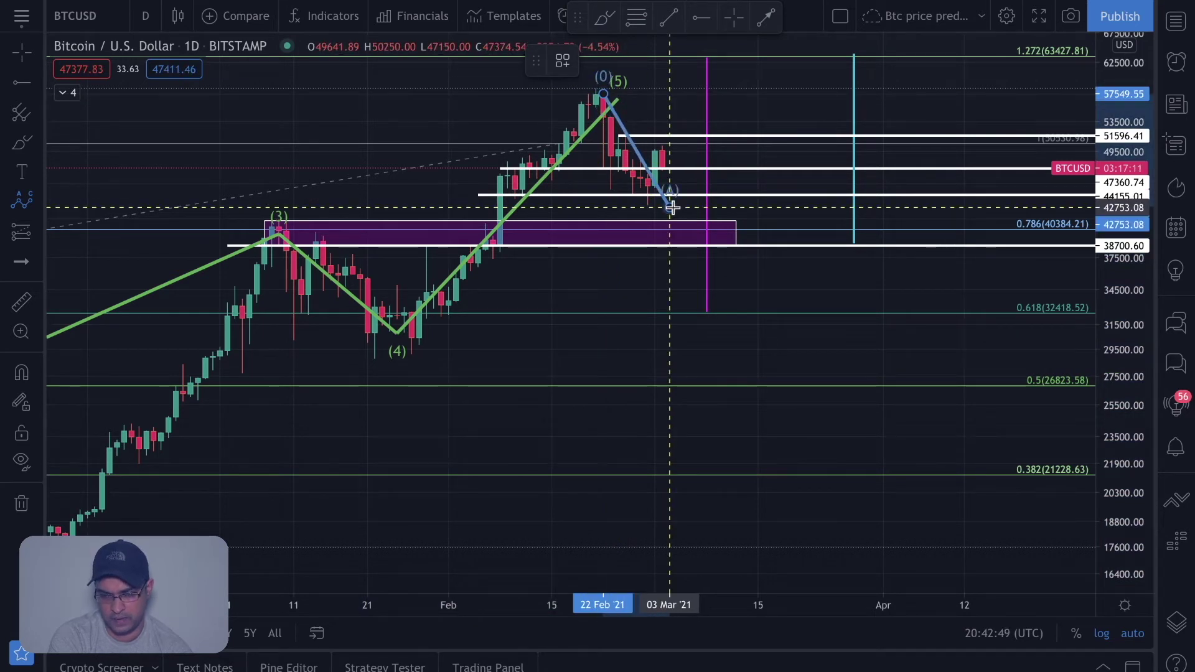
click(671, 208)
click(684, 133)
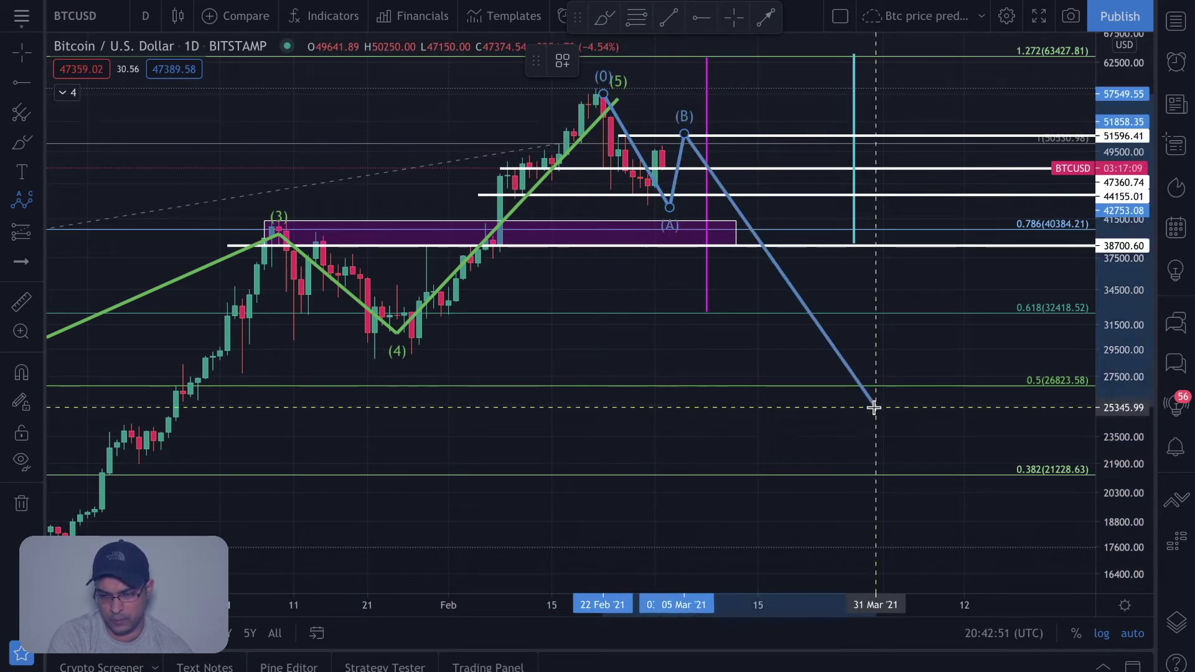
click(838, 374)
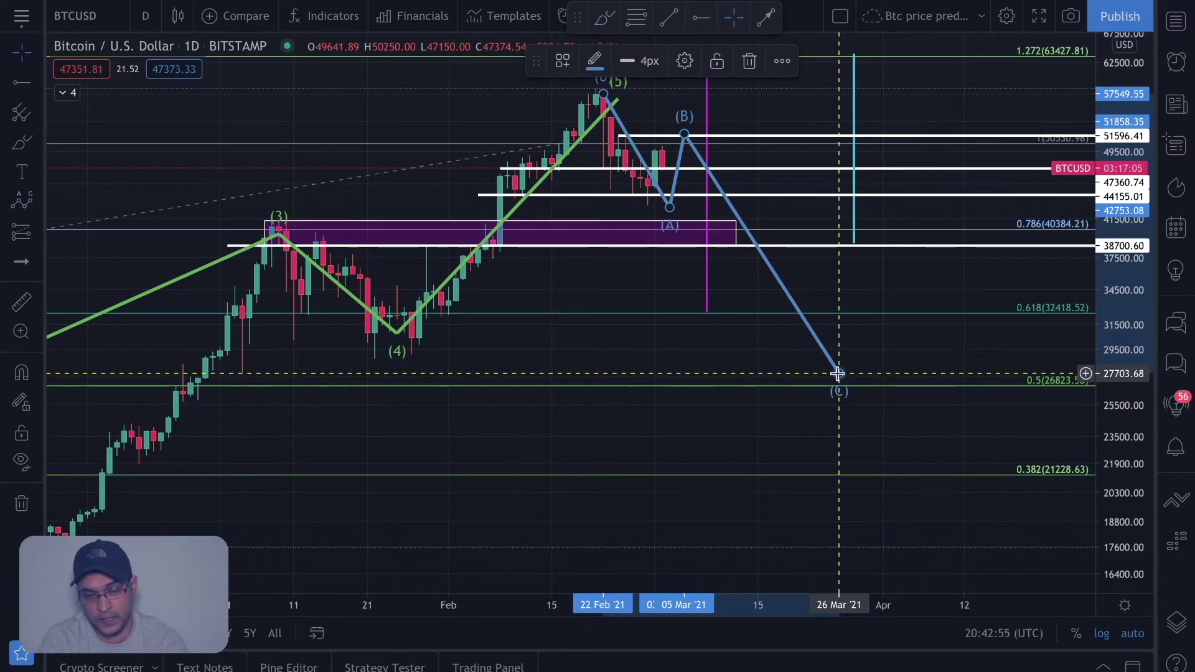
Step: Delete the large blue ABC correction wave and the green impulse wave from the daily chart
key(Delete)
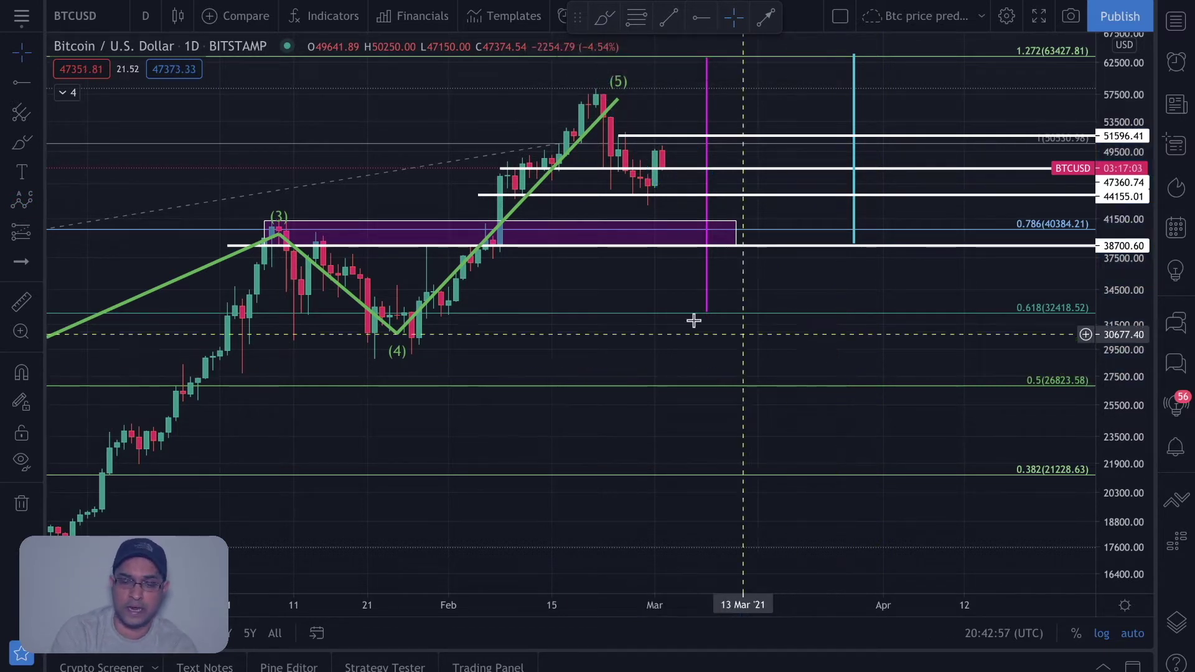
click(490, 237)
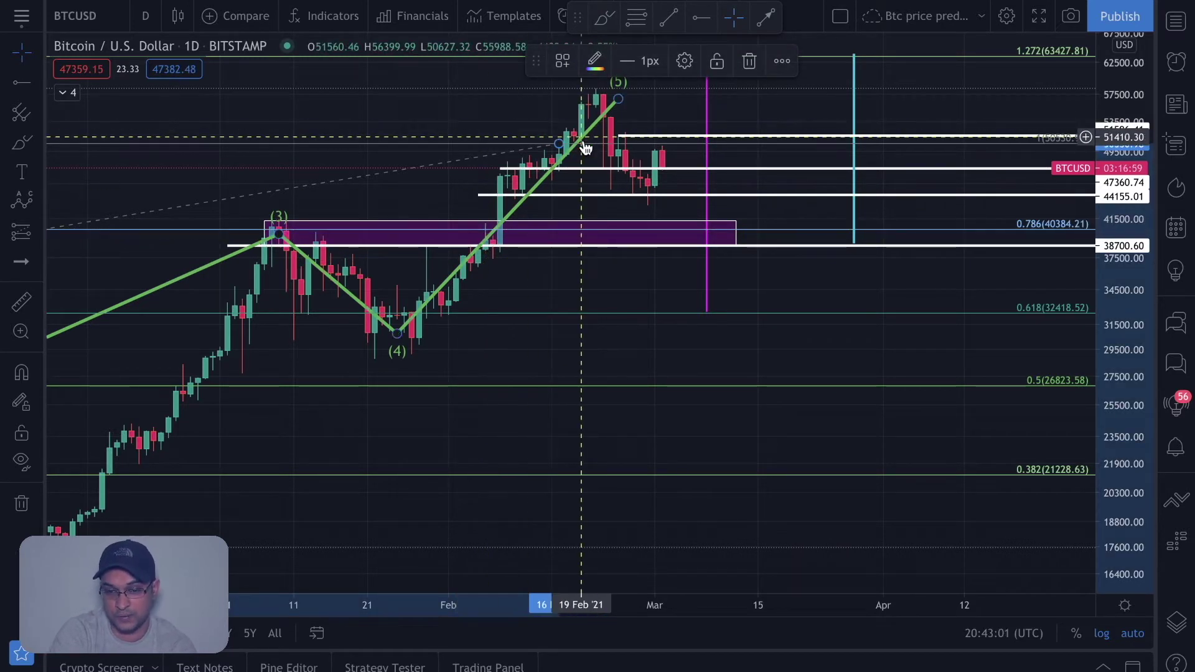
key(Delete)
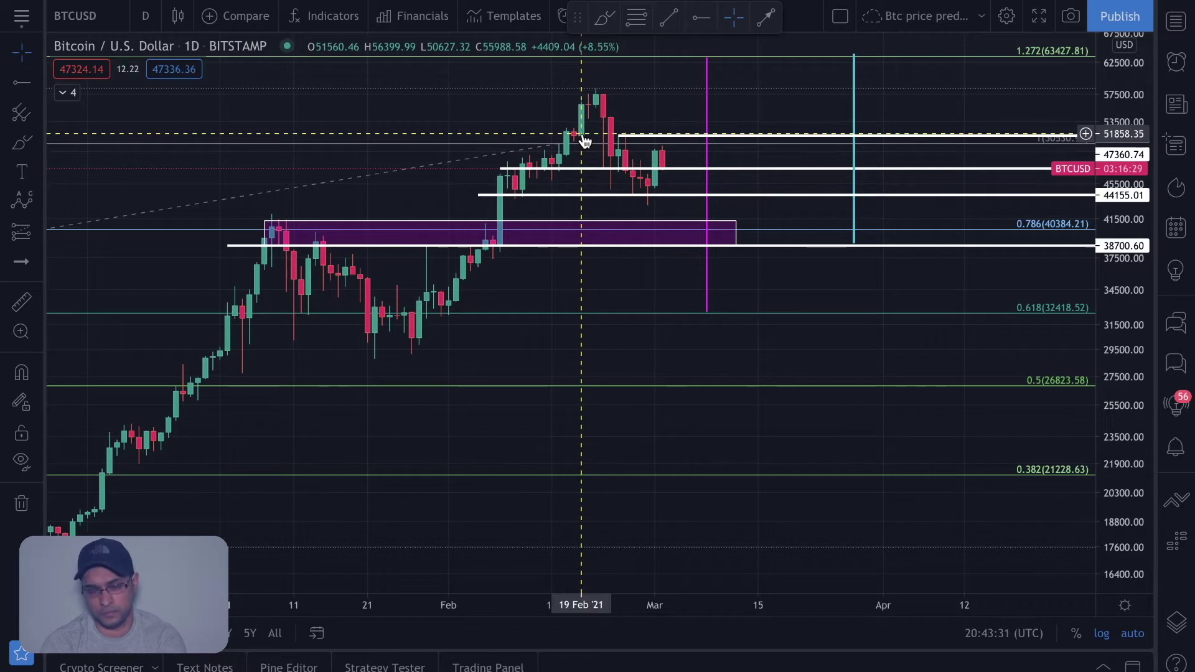
Step: Draw a small Elliott correction wave (ABC) below February's candles from 28932.13 to A at 30346.44, B at 29502.57 and C at 28744.45, and delete it
click(37, 203)
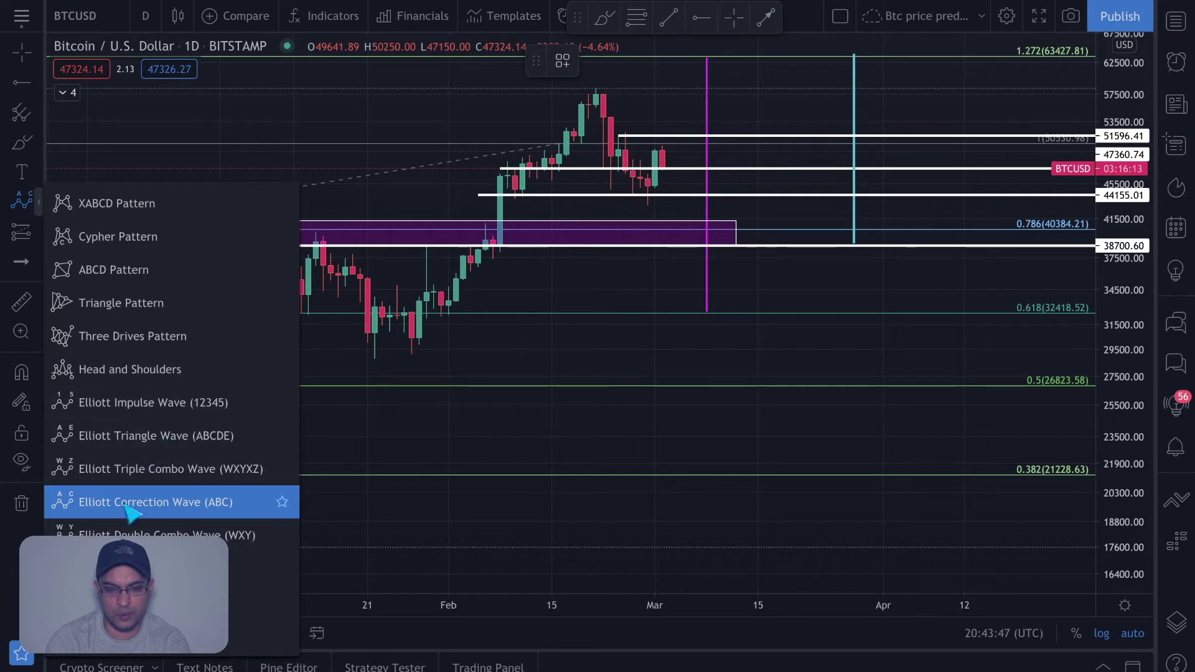
click(524, 357)
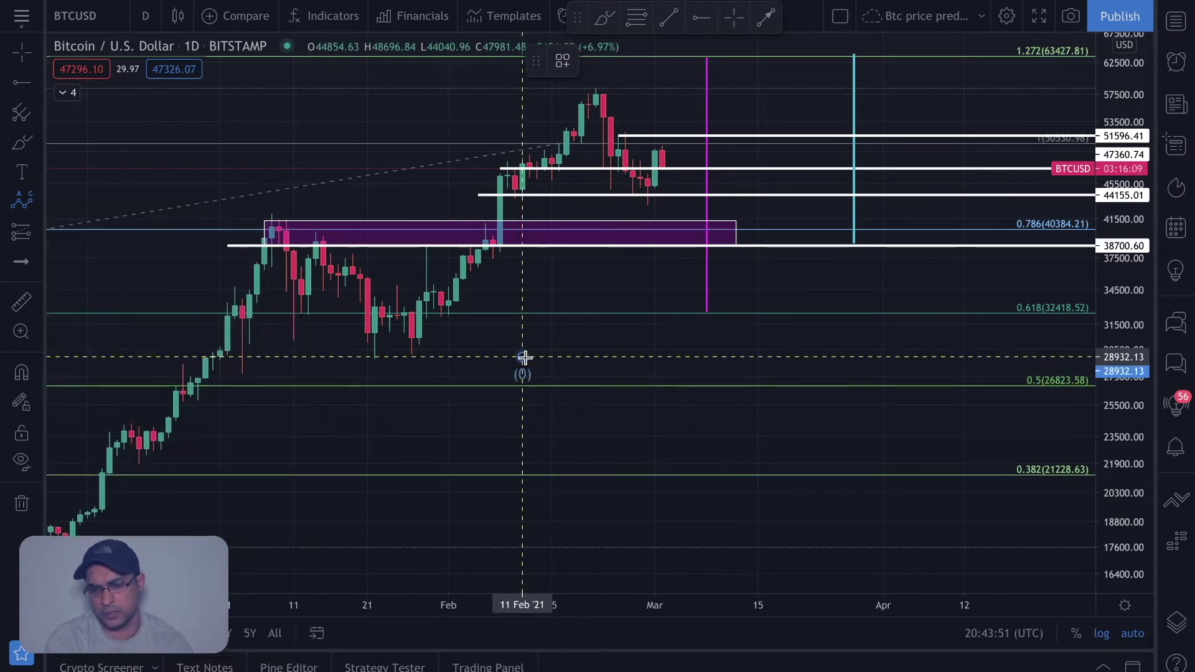
click(567, 340)
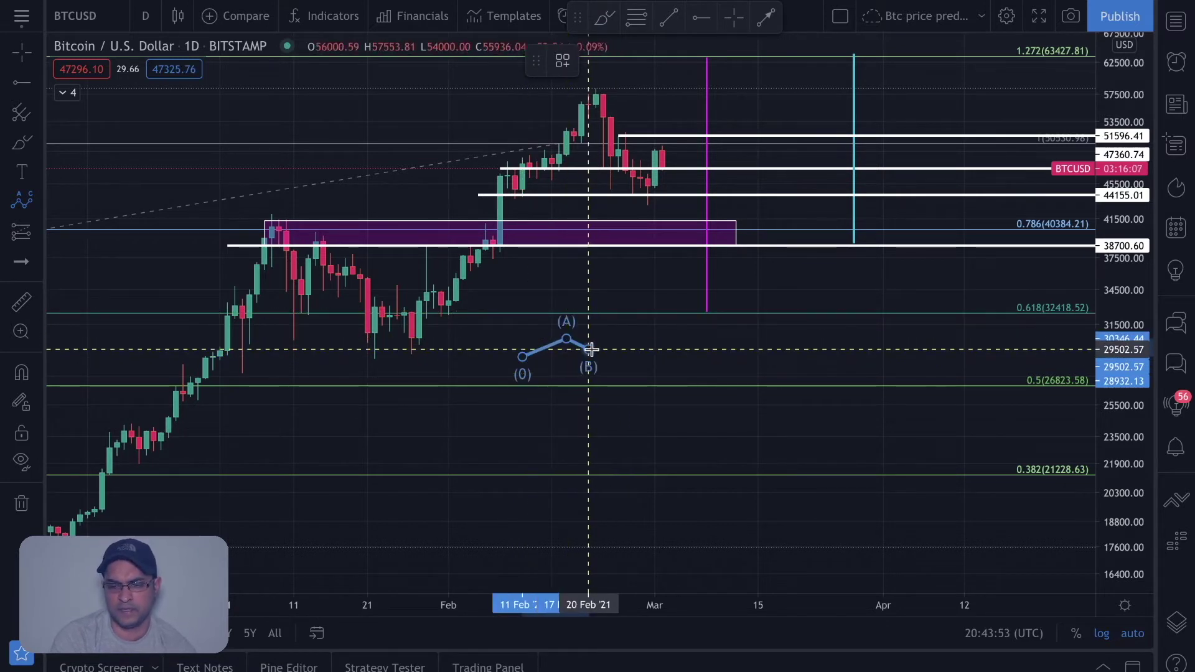
click(590, 349)
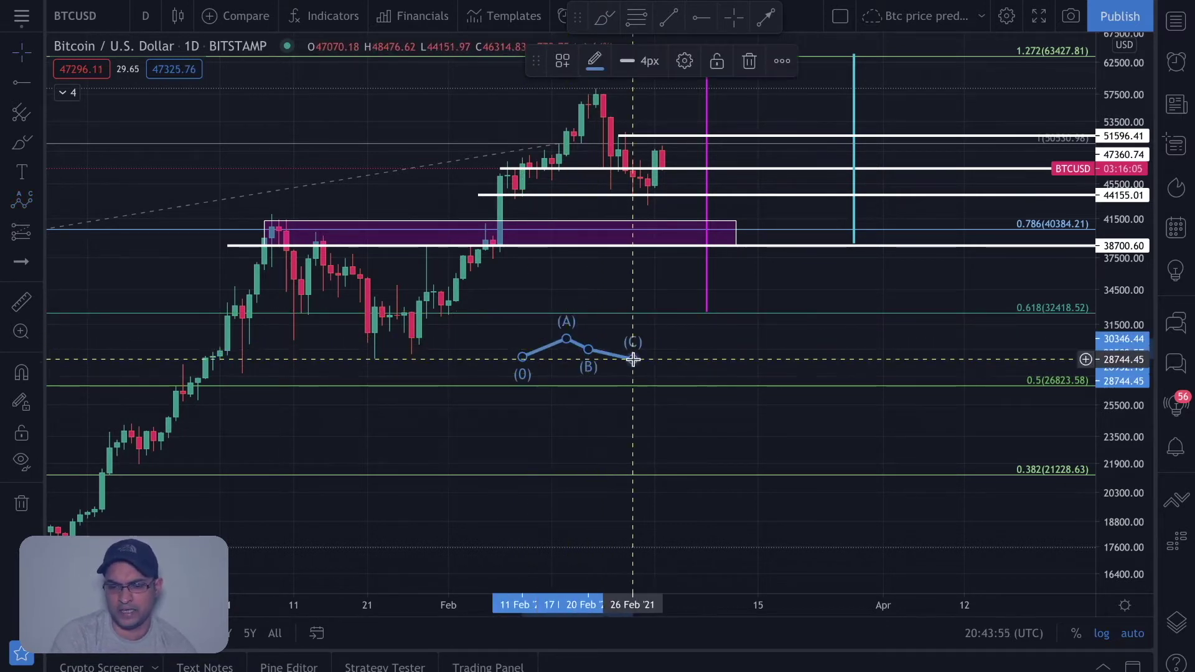
click(634, 359)
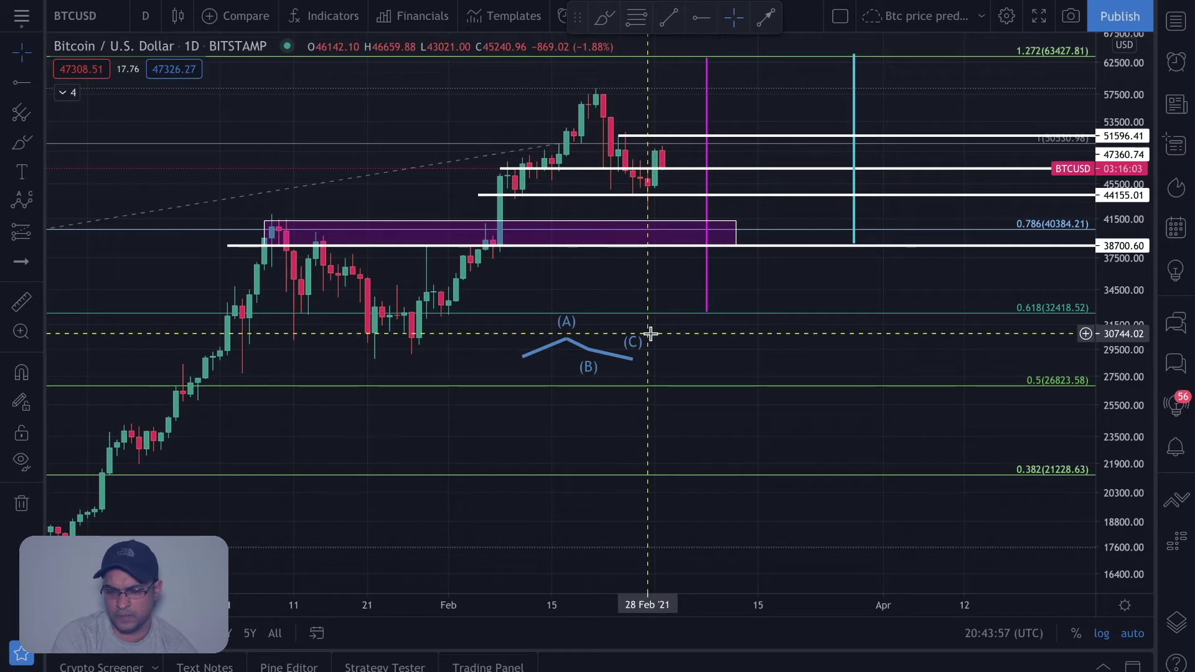
click(629, 358)
key(Delete)
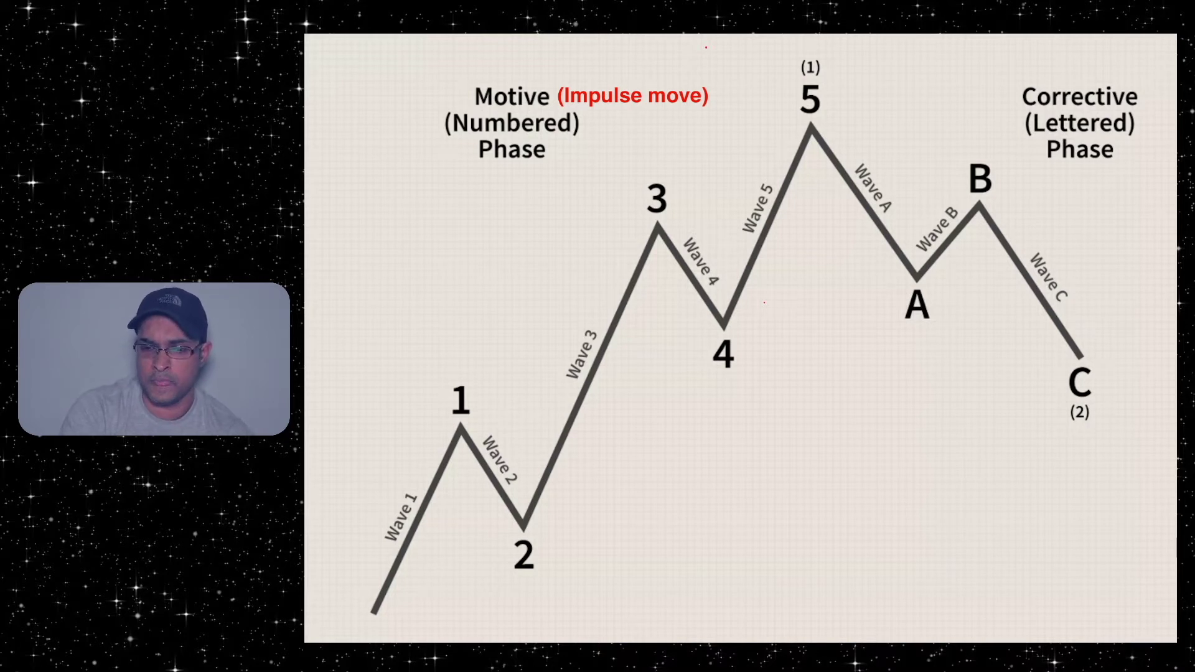
mouse_move(952, 168)
mouse_down()
mouse_move(1068, 280)
mouse_move(1125, 295)
mouse_up()
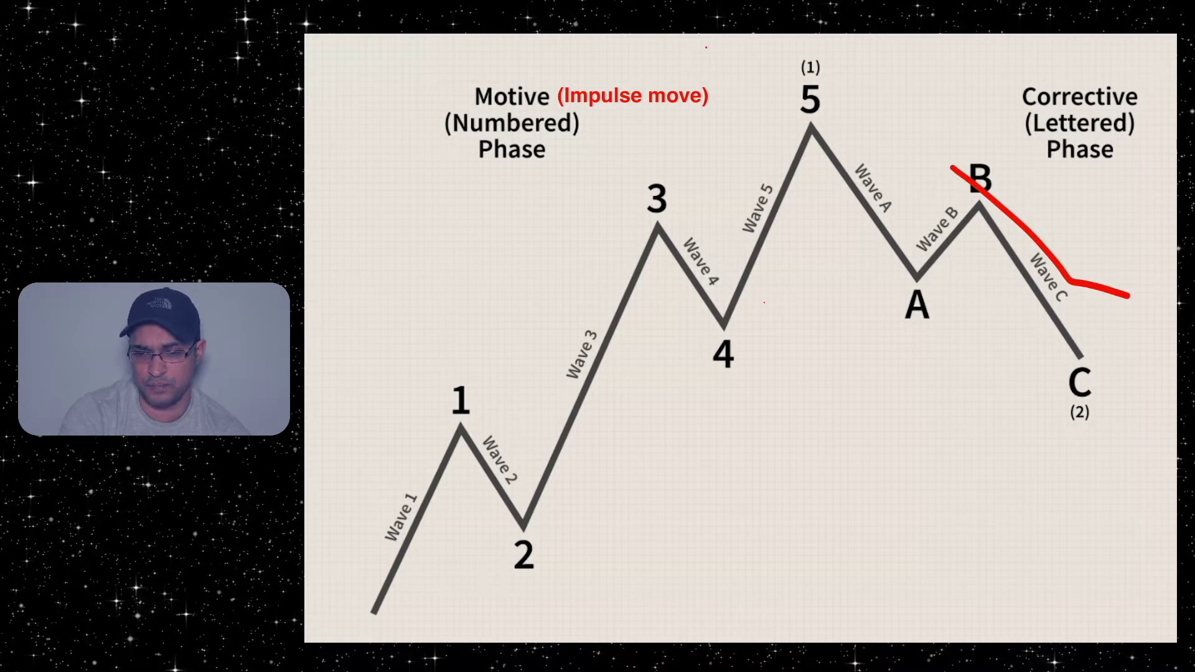
key(Delete)
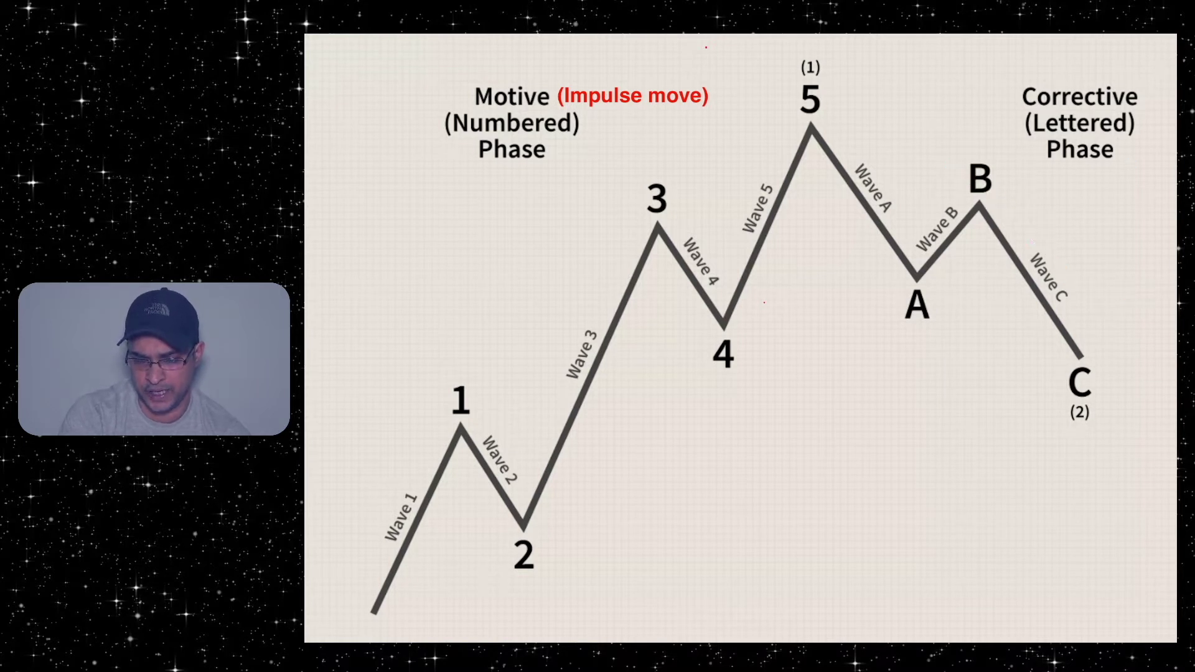
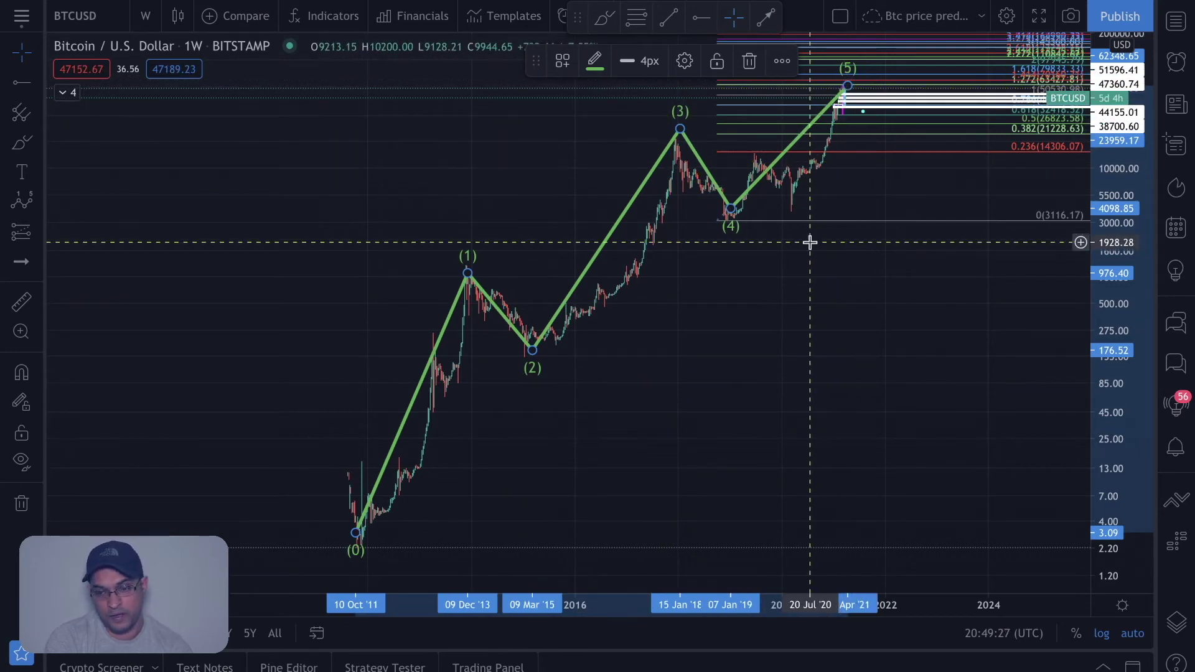
Step: Raise the weekly impulse wave's point 5 to about 112789.04 on 12 Jul '21, near the 2.272 Fibonacci level
scroll(809, 249, up, 5)
scroll(809, 249, up, 8)
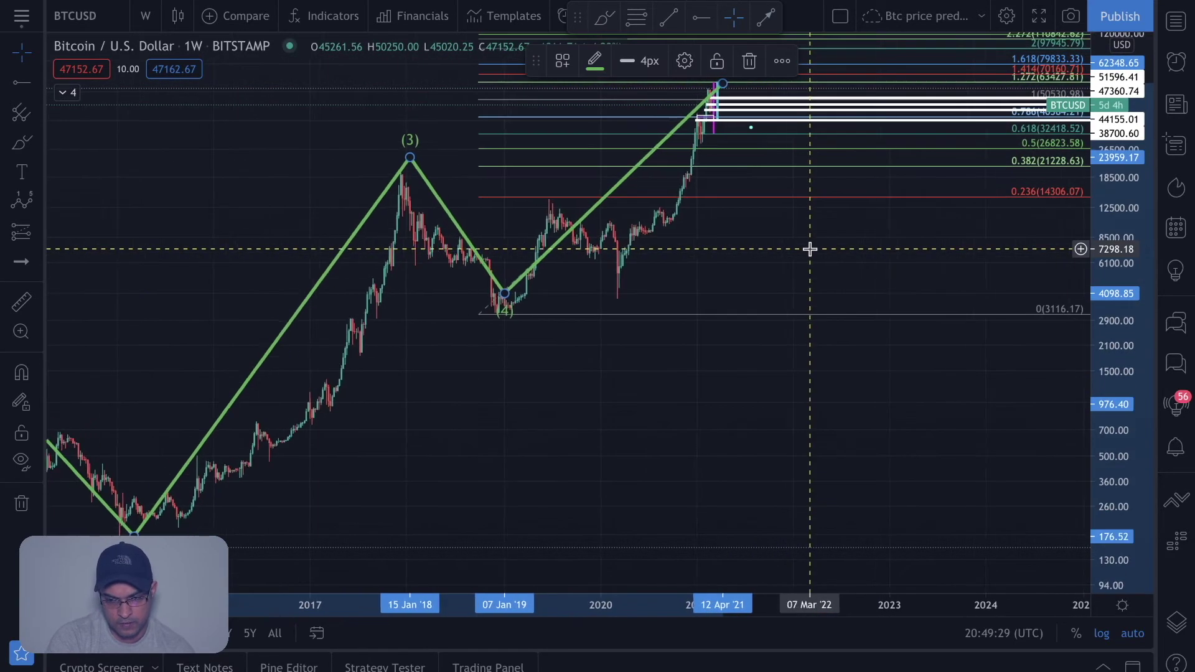
scroll(810, 248, down, 2)
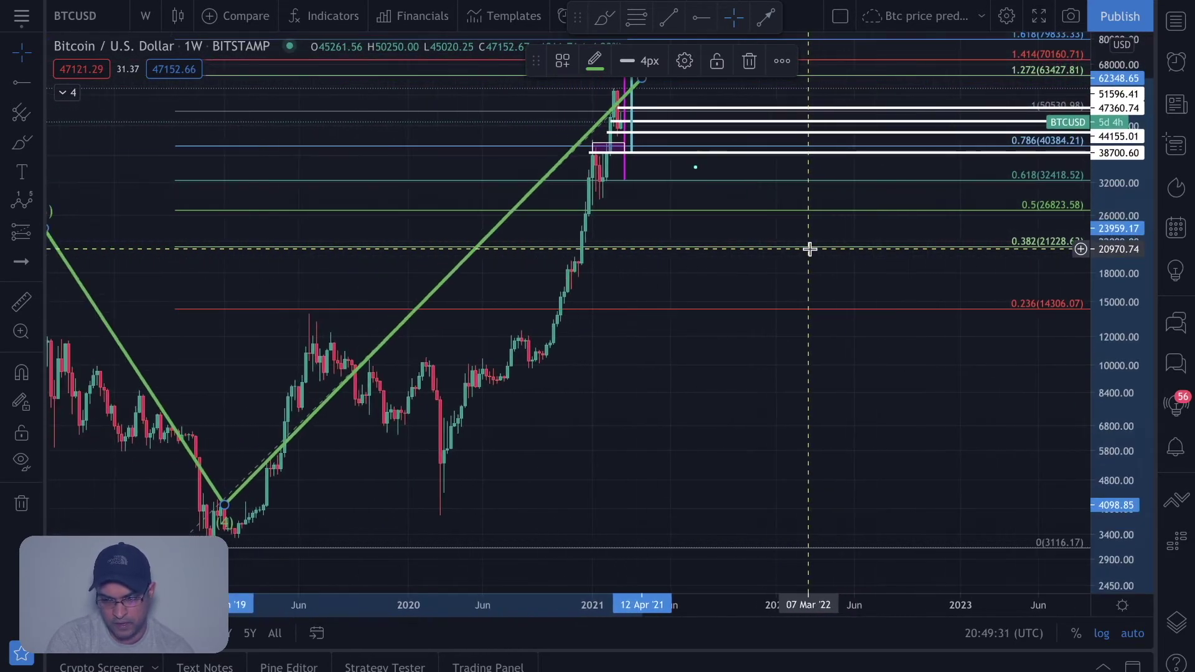
drag(1118, 185, 1118, 221)
drag(645, 152, 687, 85)
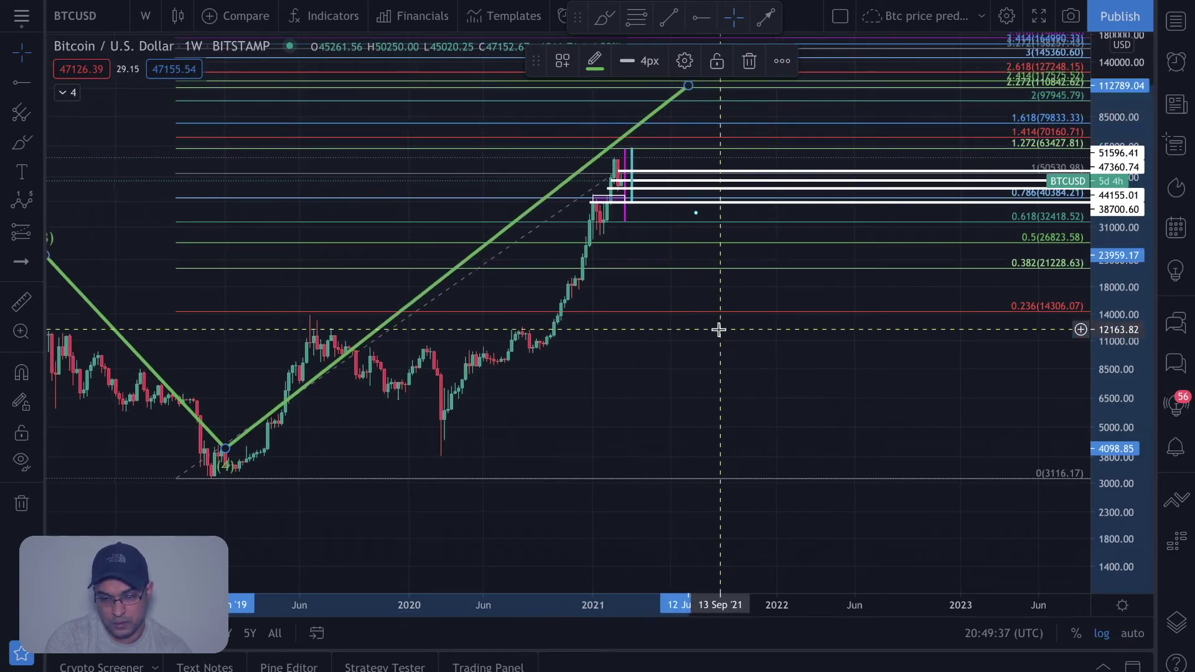
scroll(719, 330, down, 5)
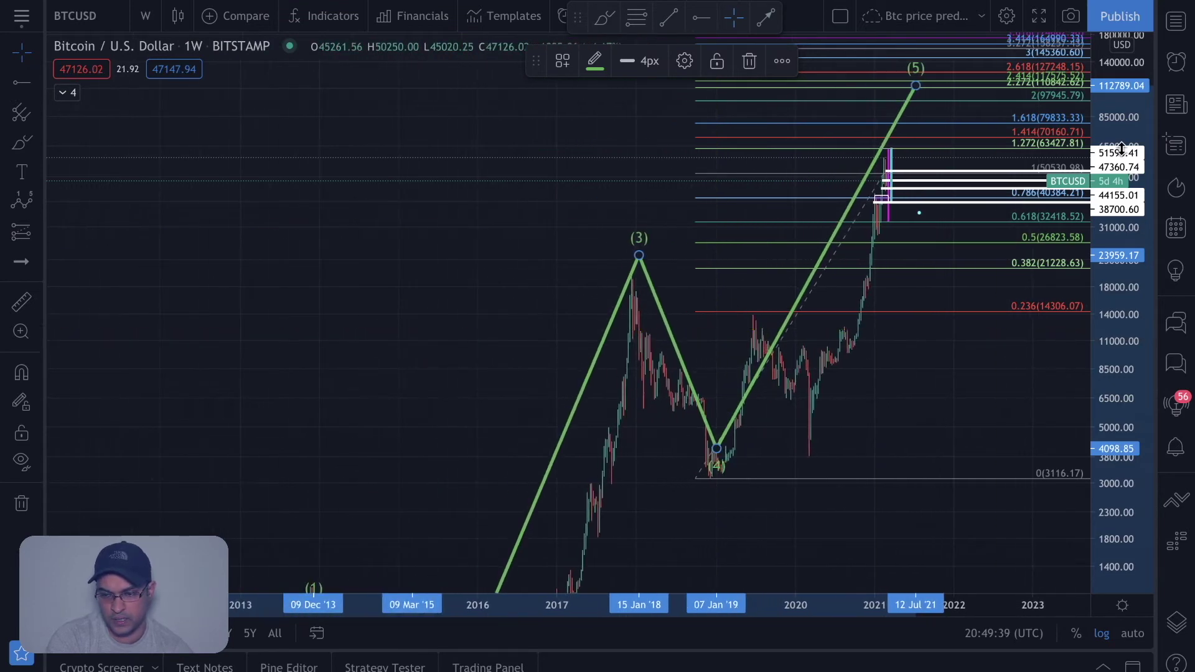
drag(1127, 96, 1127, 415)
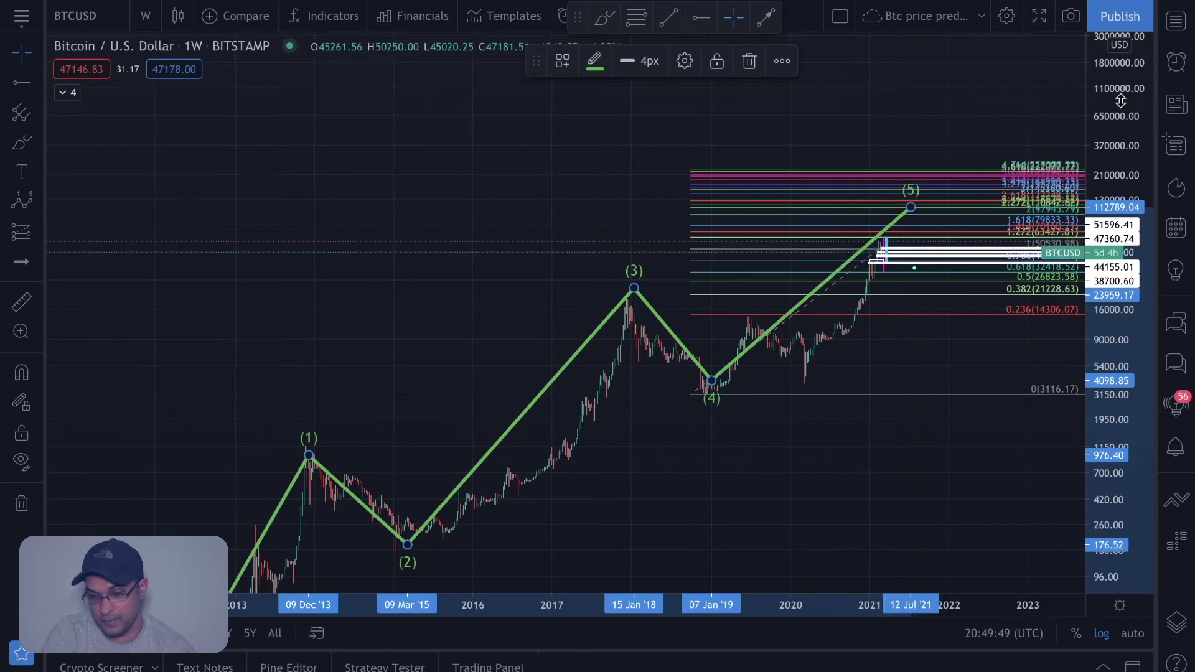
mouse_move(1119, 167)
mouse_down()
mouse_move(1112, 379)
mouse_move(1115, 187)
mouse_up()
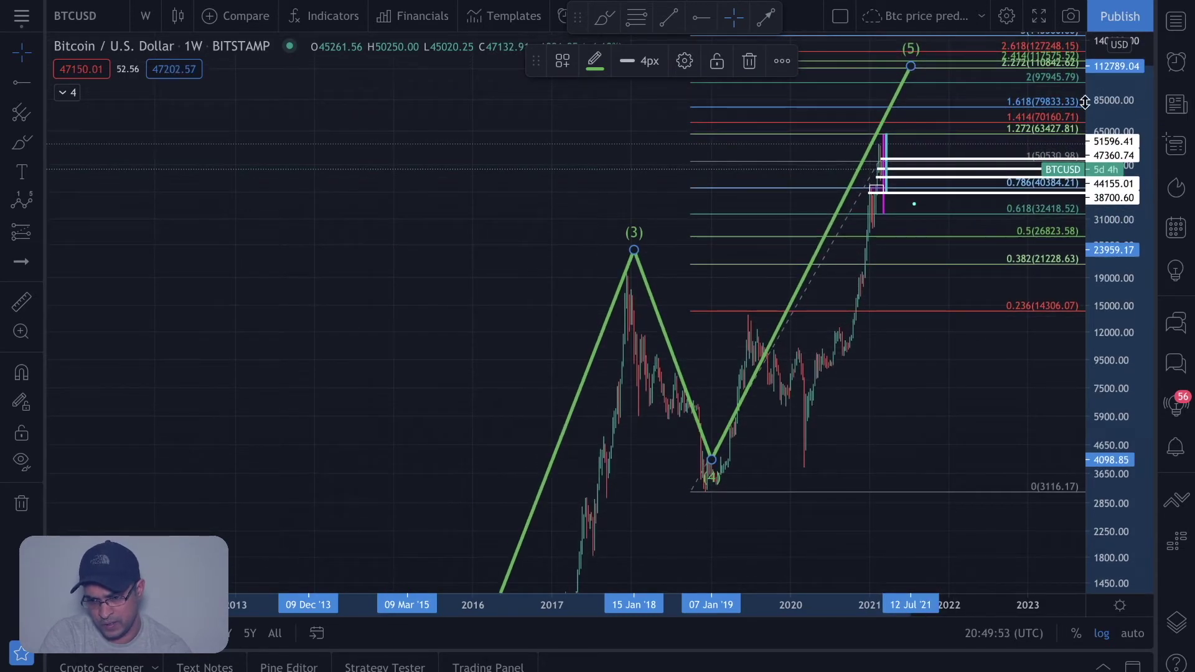
scroll(964, 76, up, 5)
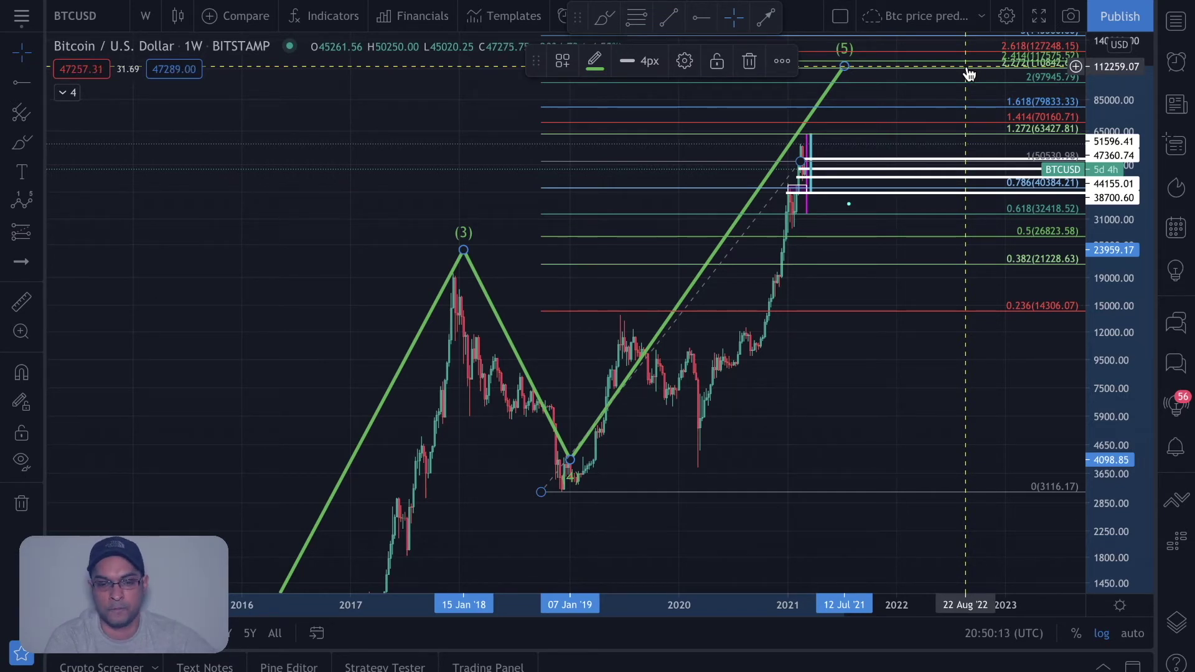
scroll(969, 74, down, 4)
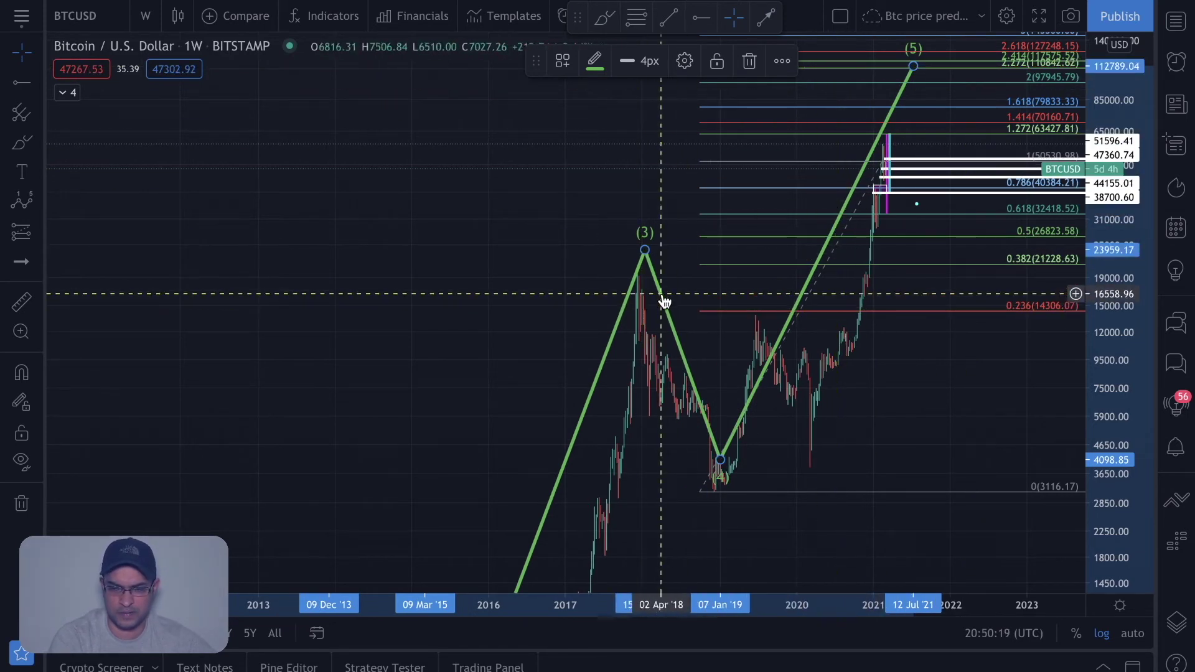
Step: Delete the green impulse wave from the weekly chart and switch to the 4-hour timeframe with the price scale fitted automatically
key(Delete)
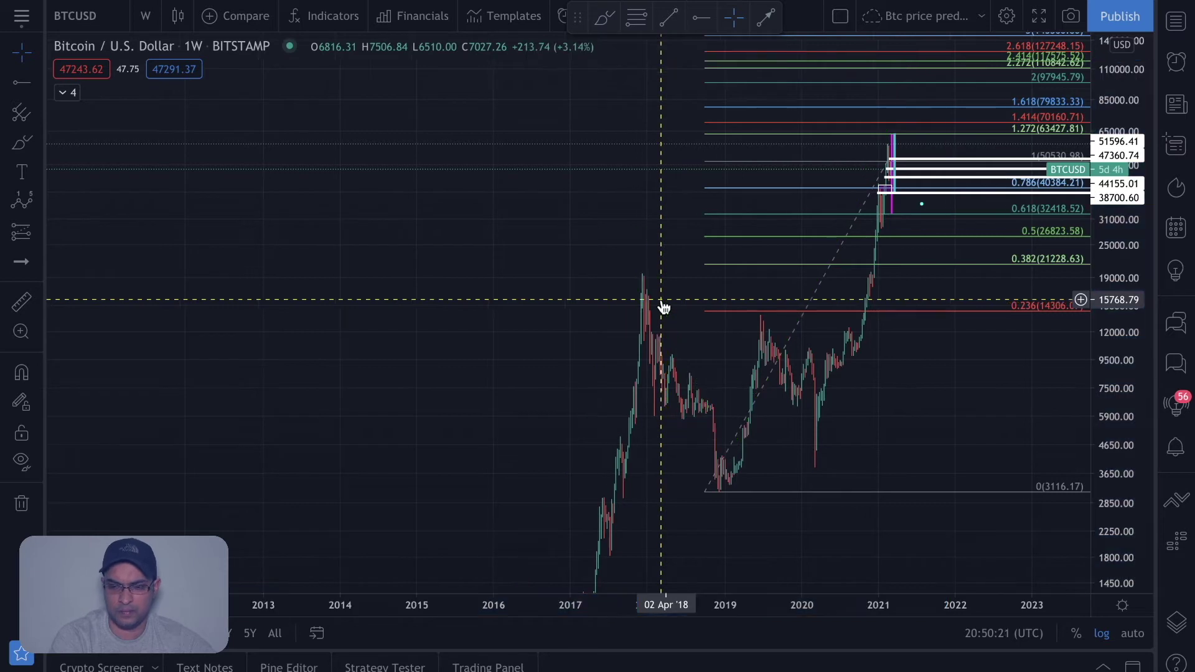
click(146, 15)
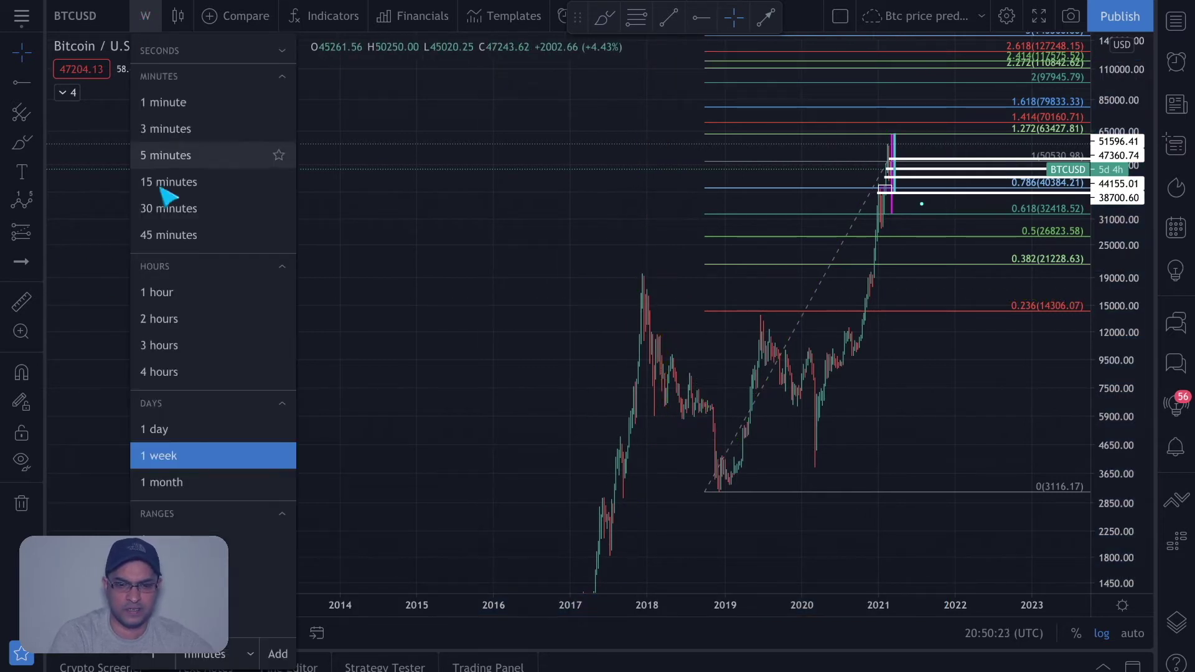
click(153, 370)
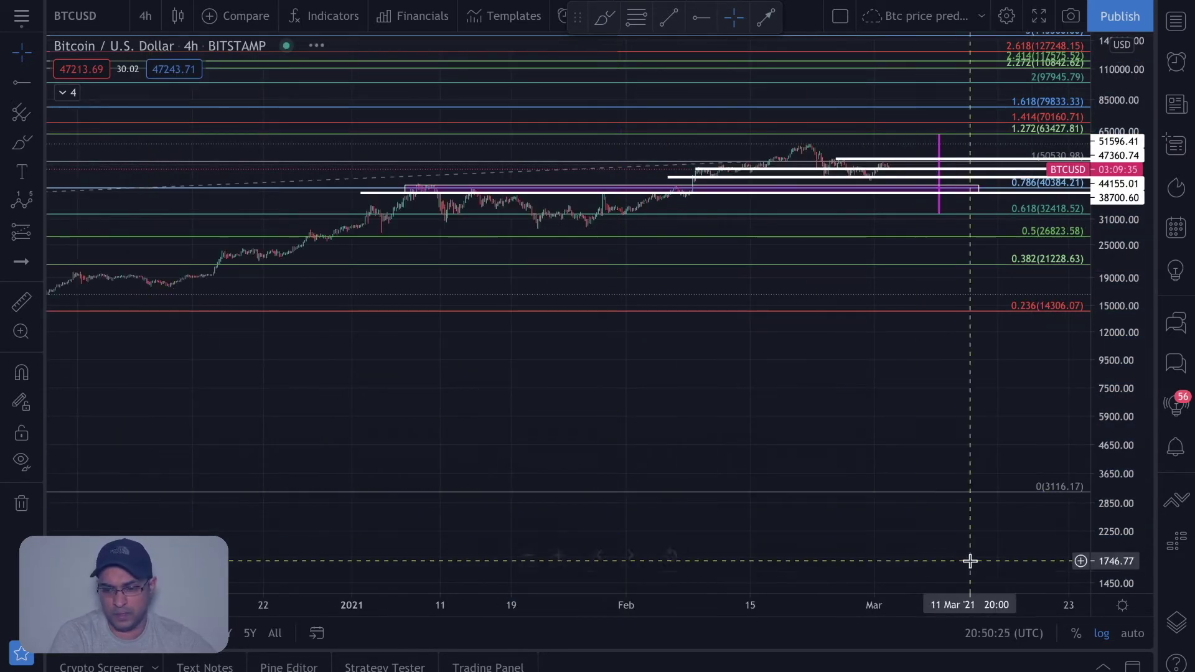
click(1132, 643)
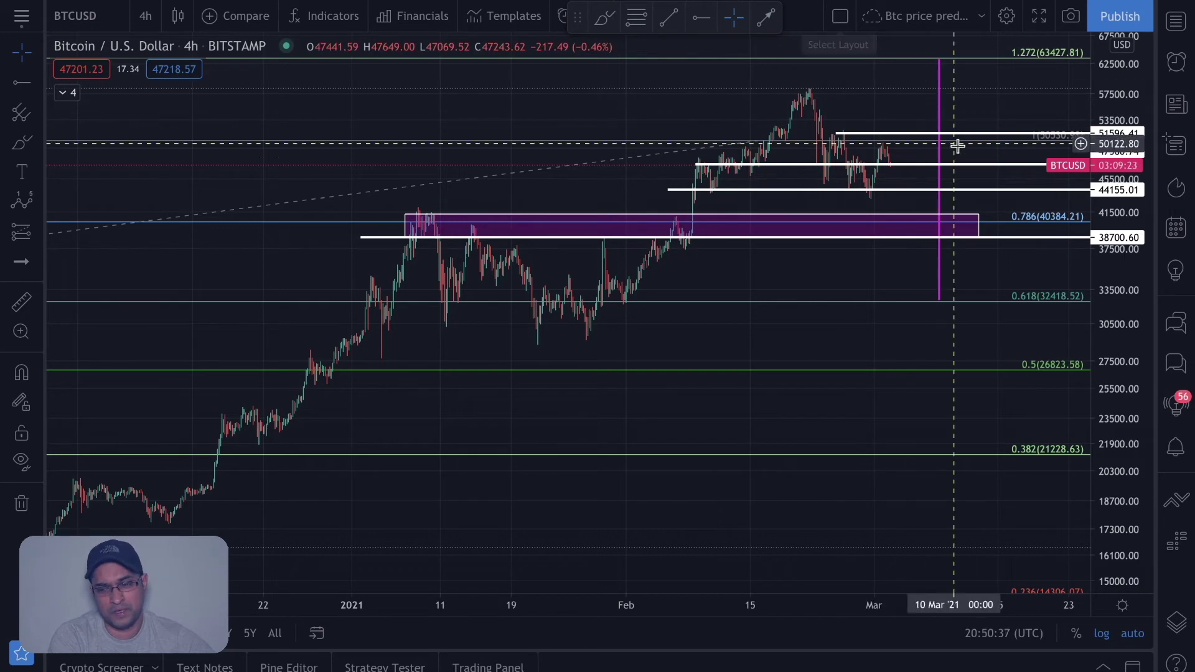
Step: Draw an Elliott correction wave (ABC) from 57954.08 to A at 44604.19, B at 51729.34 and C at 40950.78, and delete it
scroll(837, 159, up, 5)
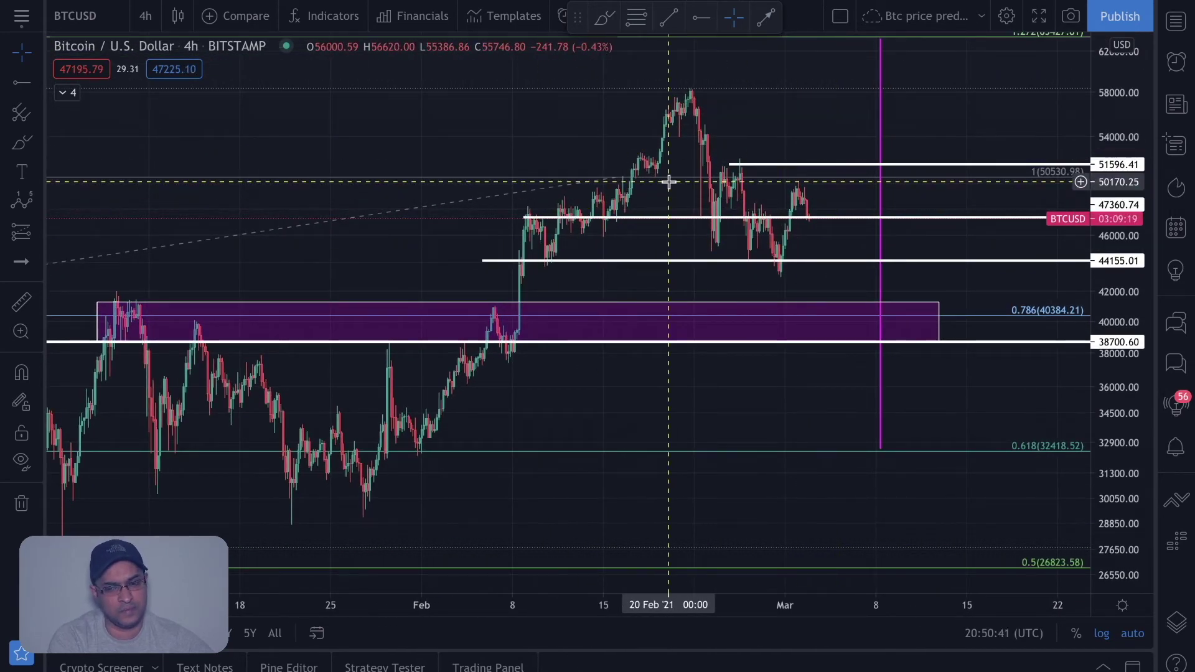
scroll(669, 181, up, 5)
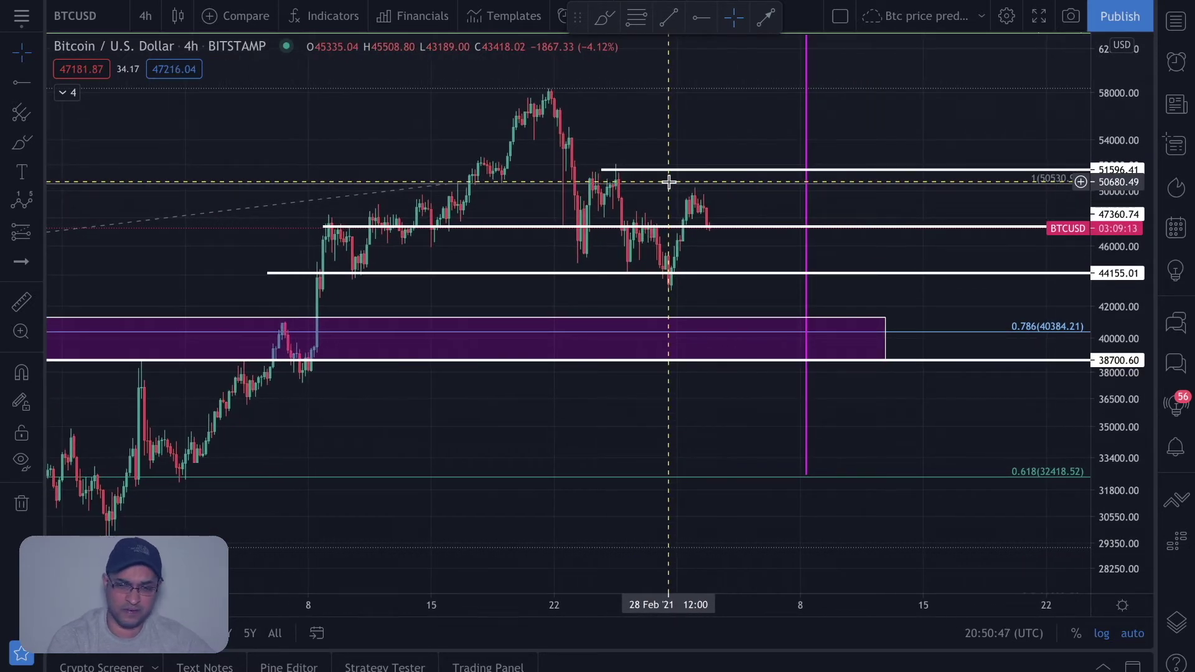
scroll(669, 182, up, 1)
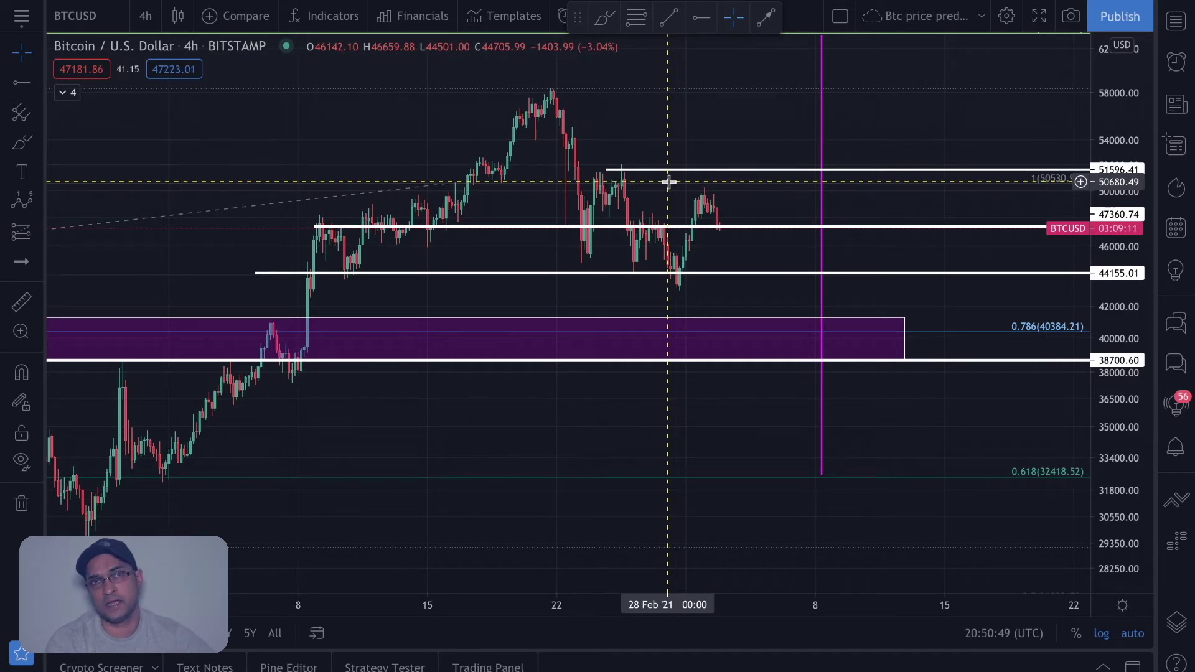
scroll(669, 182, down, 1)
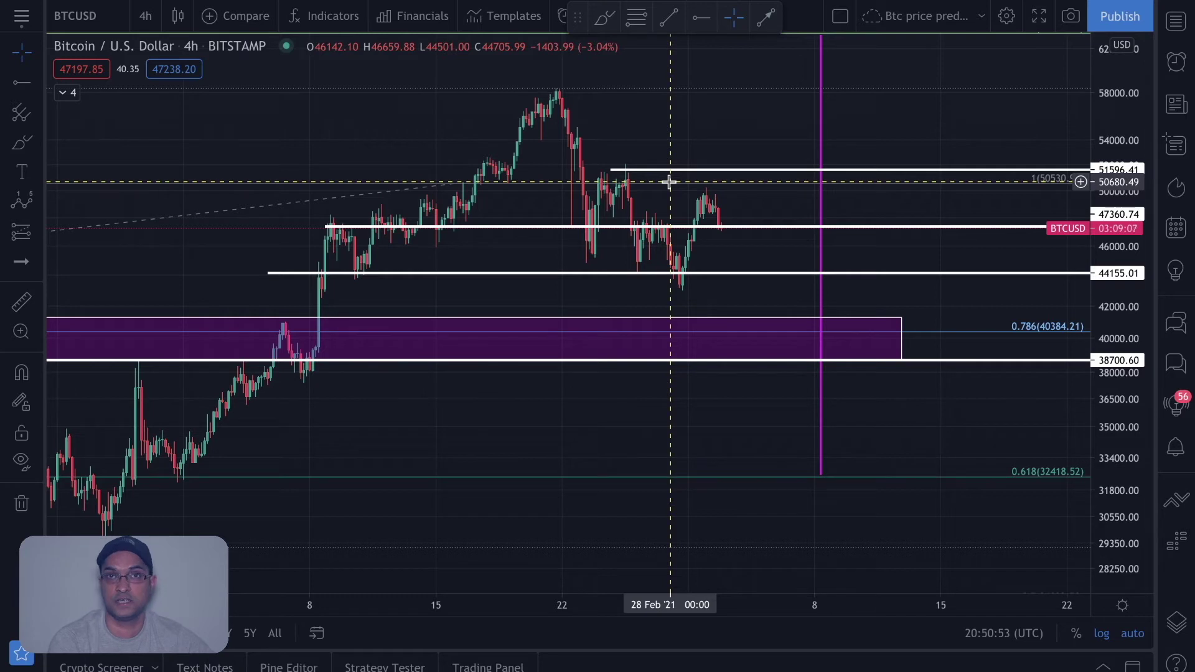
scroll(669, 182, up, 1)
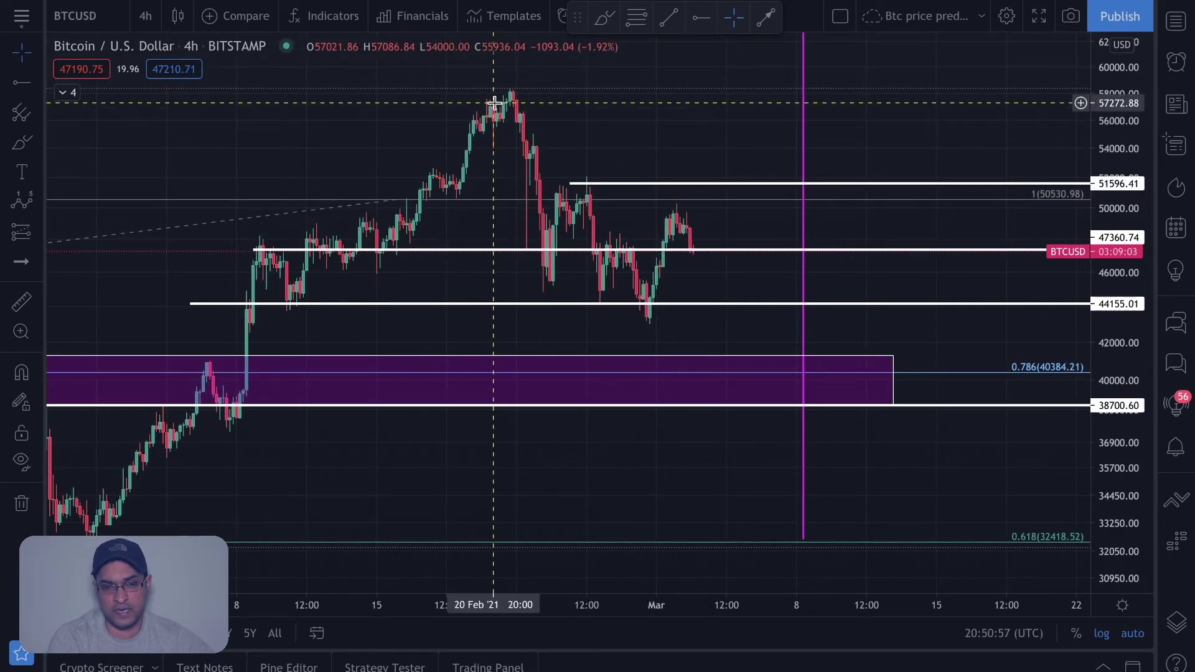
click(28, 204)
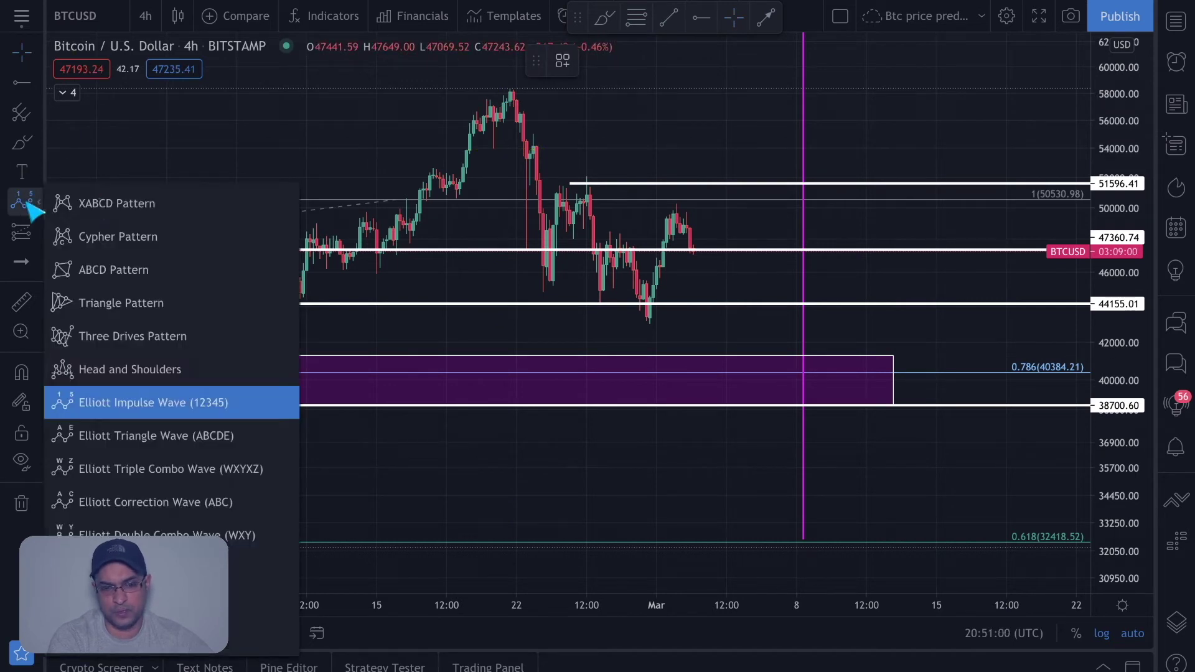
click(219, 502)
click(507, 98)
click(551, 294)
click(597, 182)
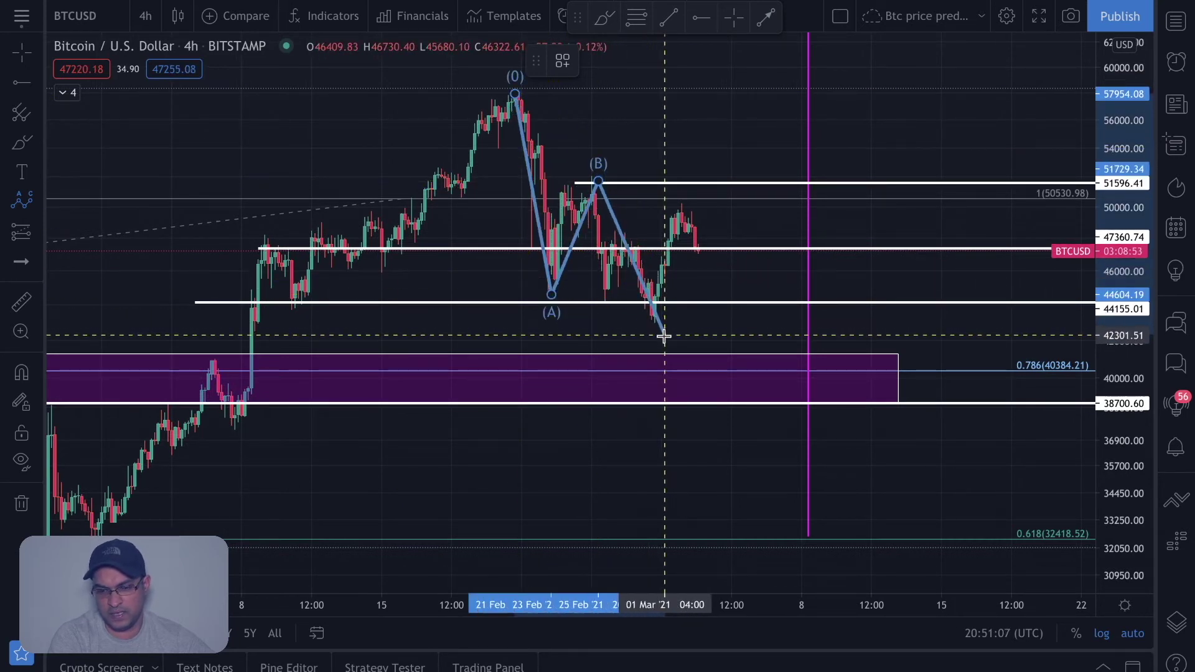
click(666, 360)
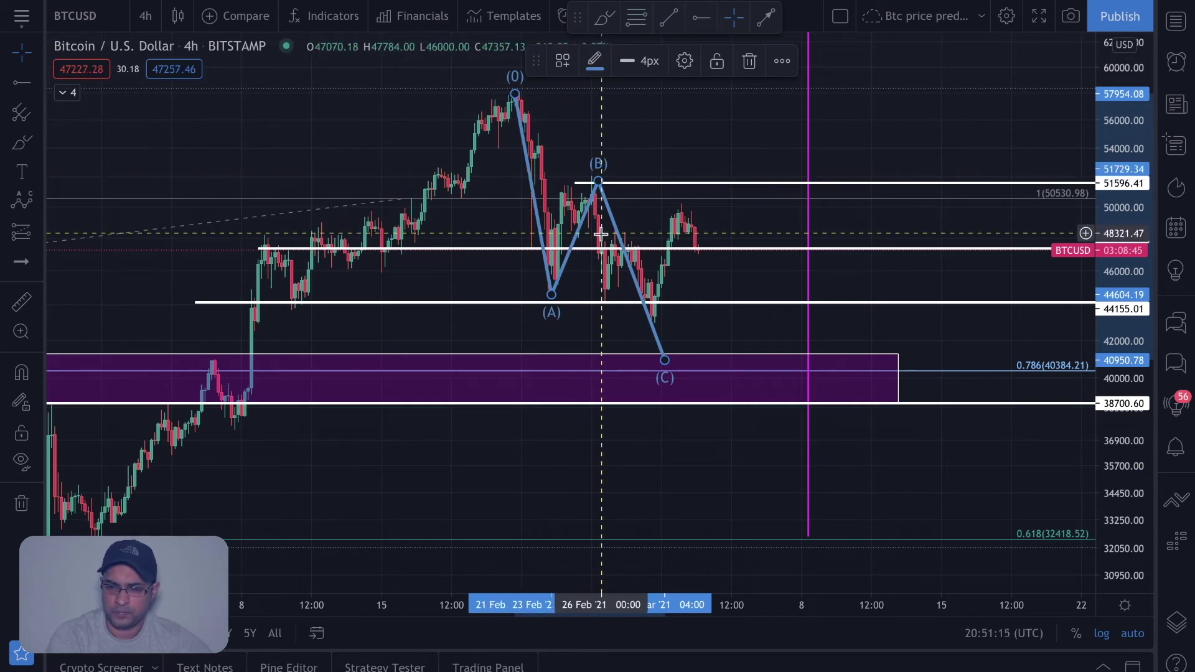
key(Delete)
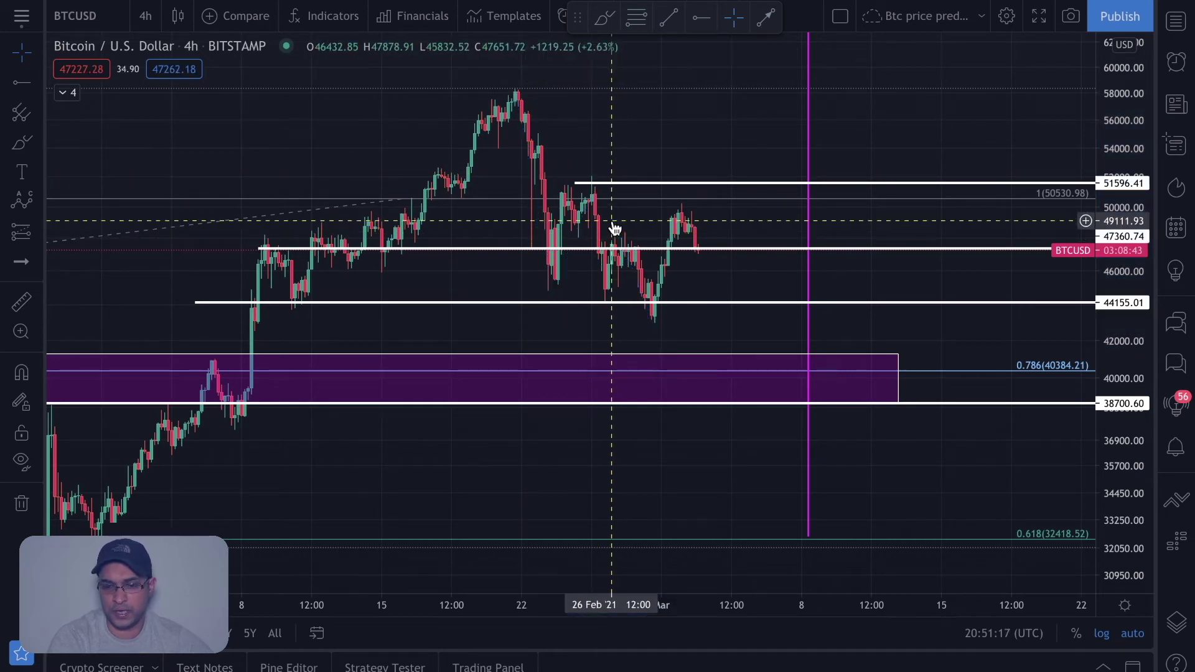
Step: Search the indicator library for "hhll" and close the indicator list without adding anything
scroll(614, 228, down, 5)
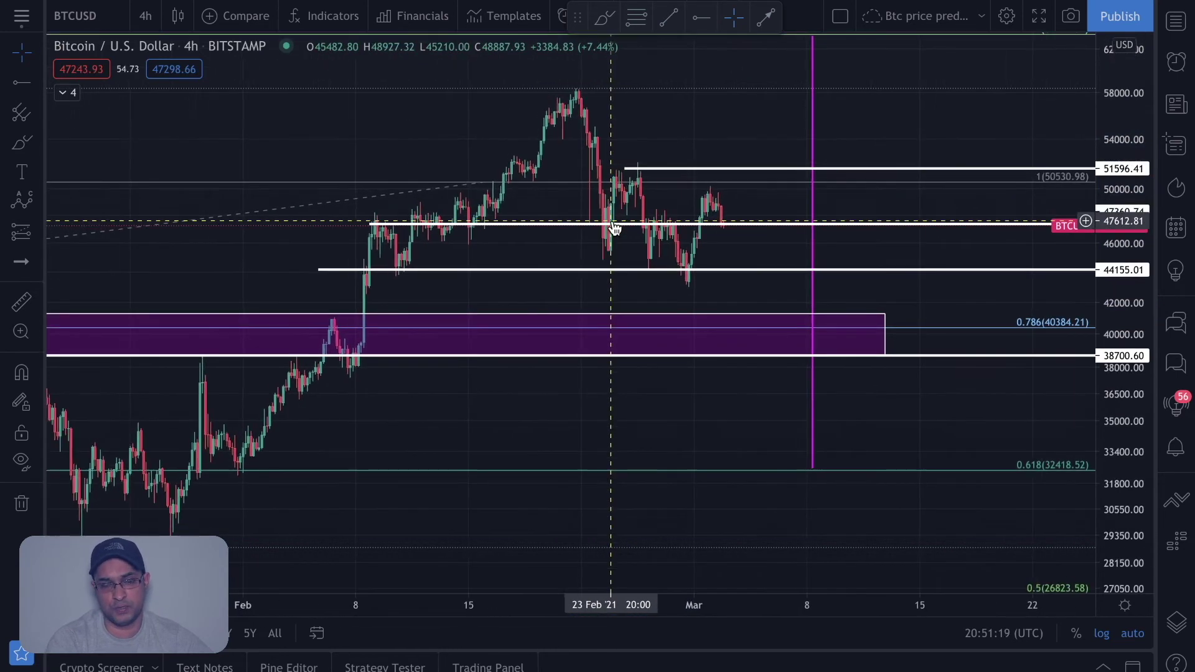
scroll(615, 229, down, 2)
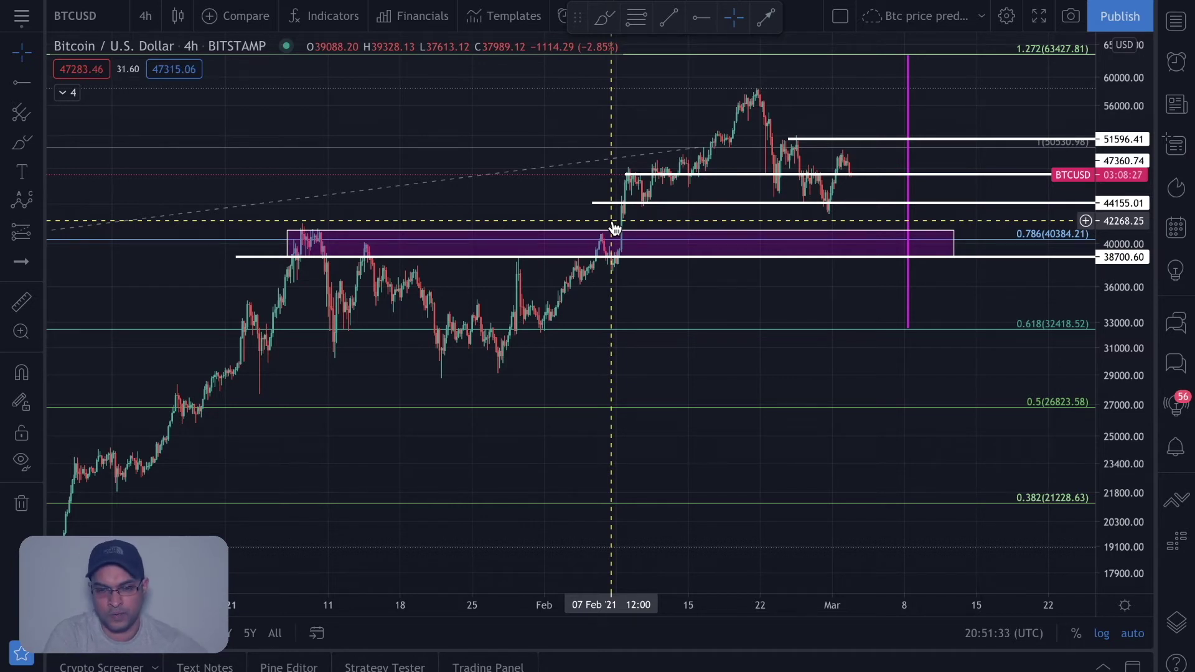
click(331, 27)
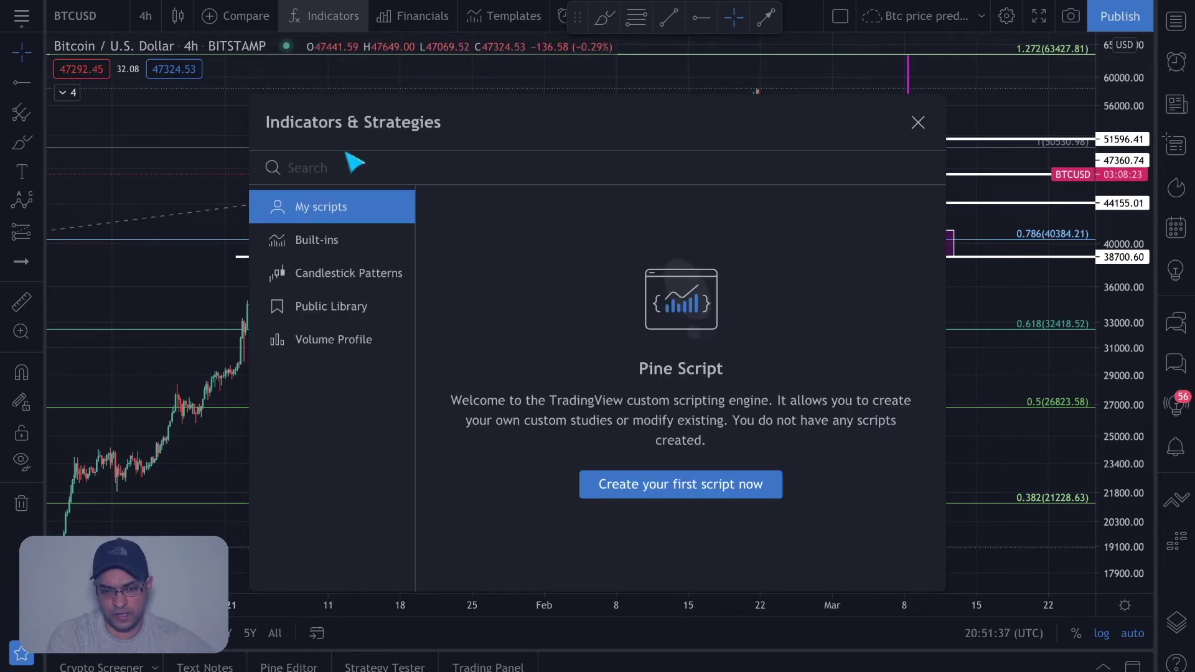
text(hhll)
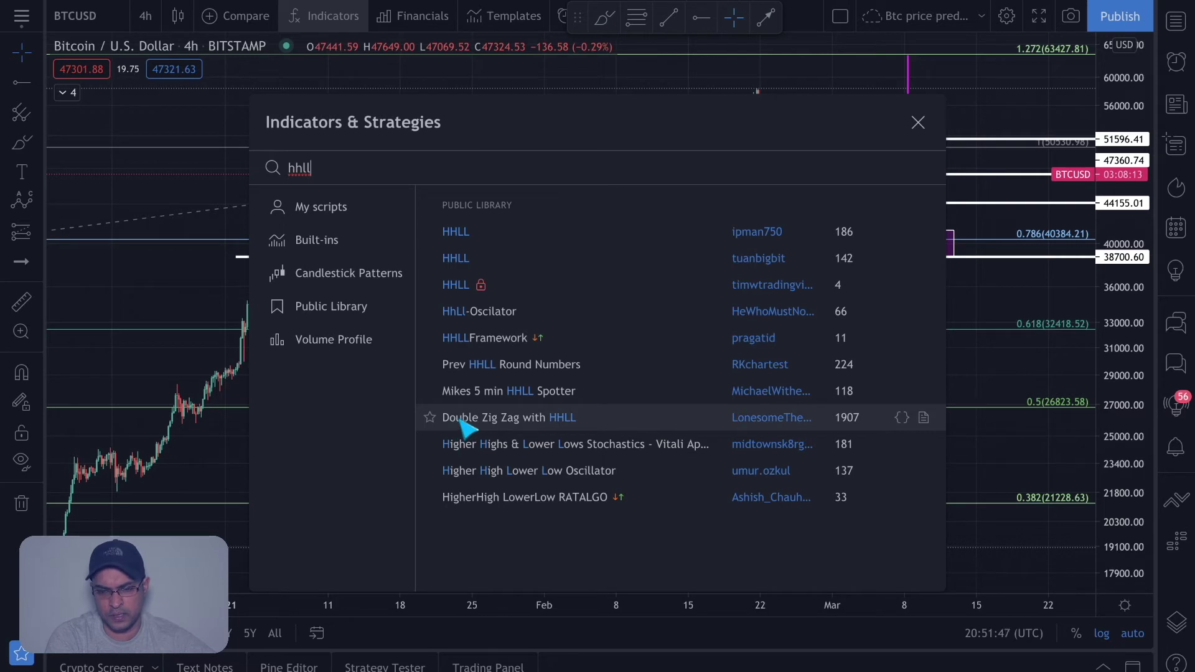
click(199, 112)
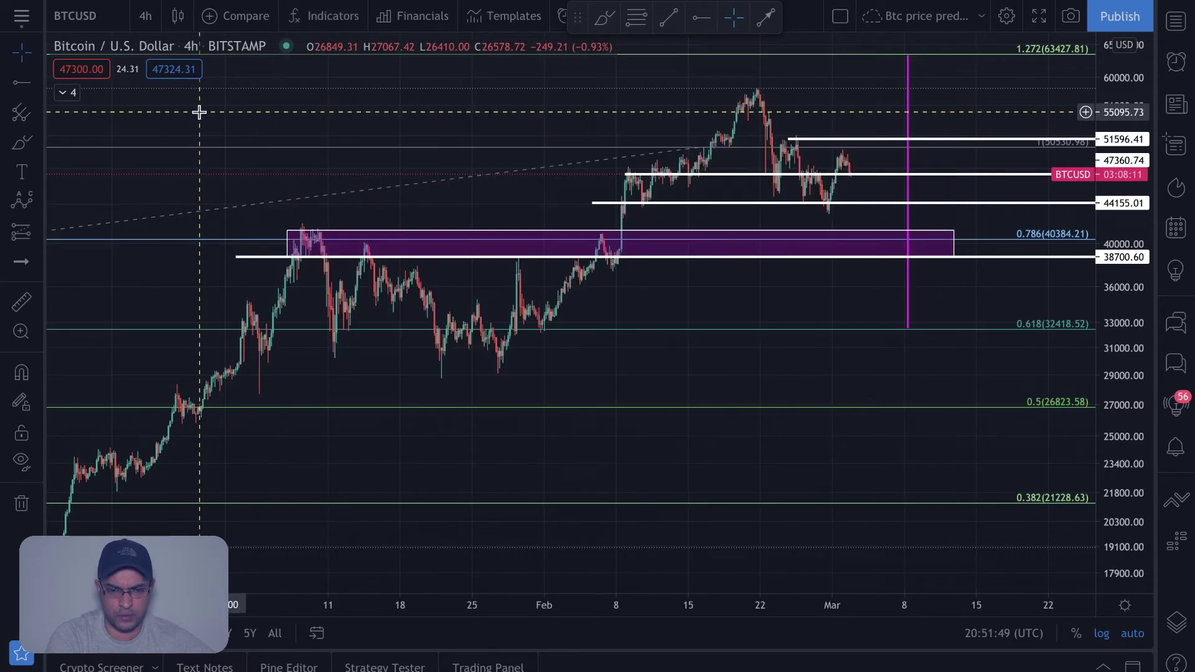
Step: Unhide the Double Zig Zag with HHLL indicator and examine its swing-high and swing-low labels on the 4-hour chart
click(63, 94)
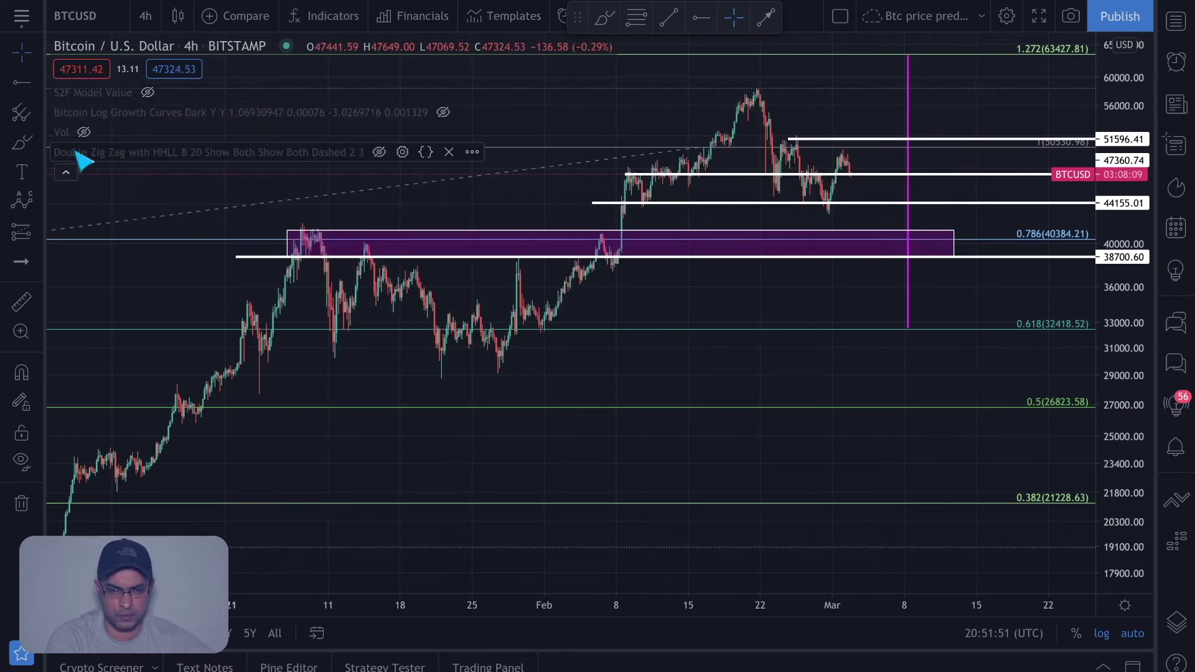
click(379, 152)
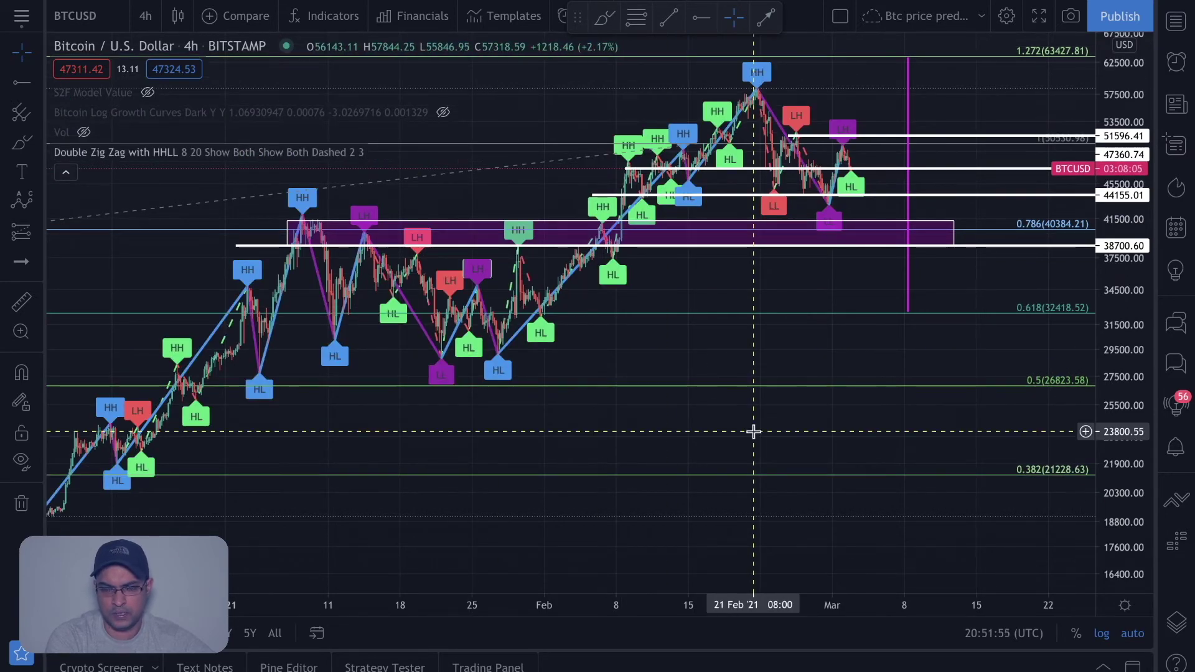
scroll(753, 431, up, 2)
scroll(753, 431, up, 4)
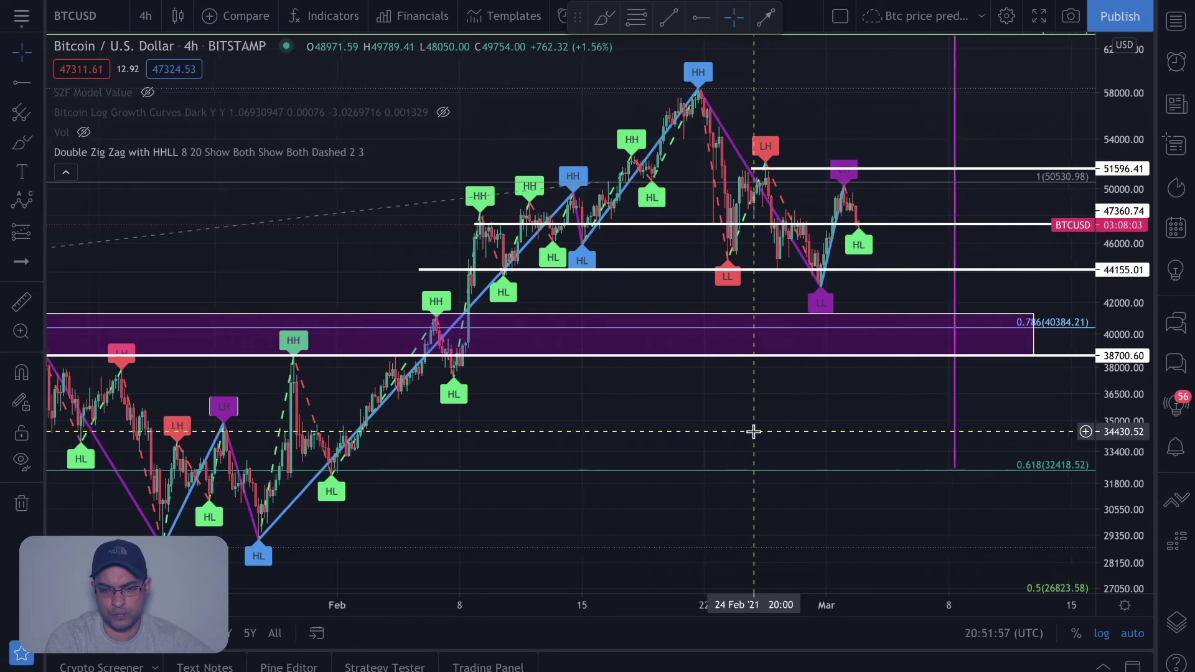
scroll(753, 432, up, 4)
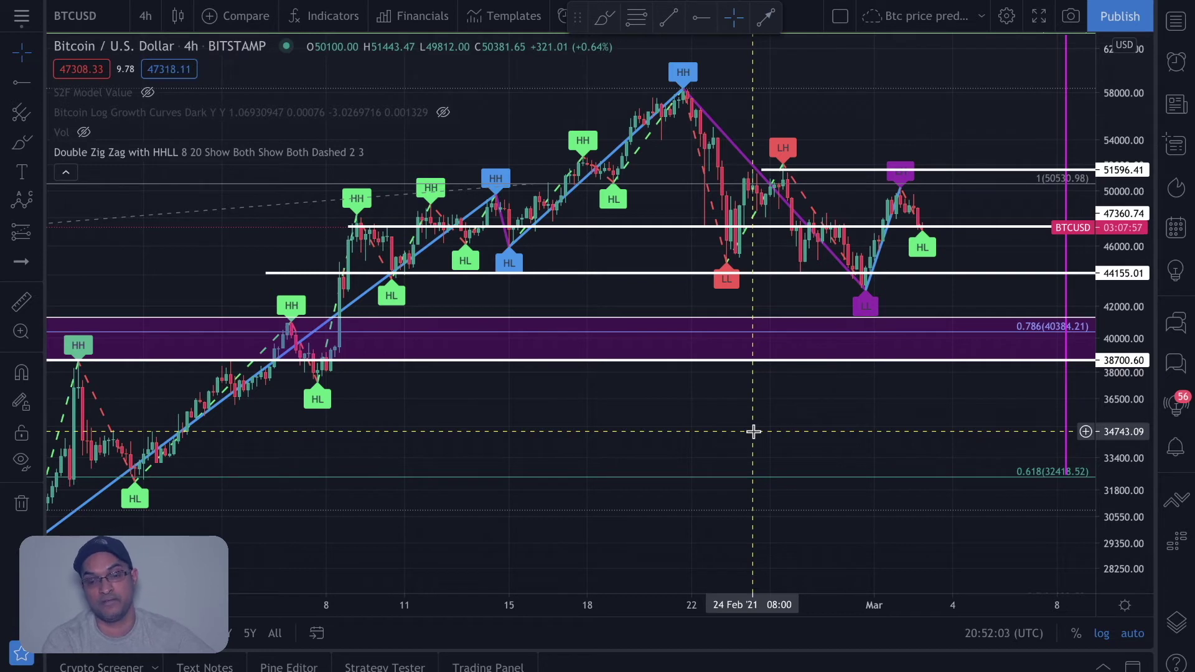
scroll(753, 431, up, 2)
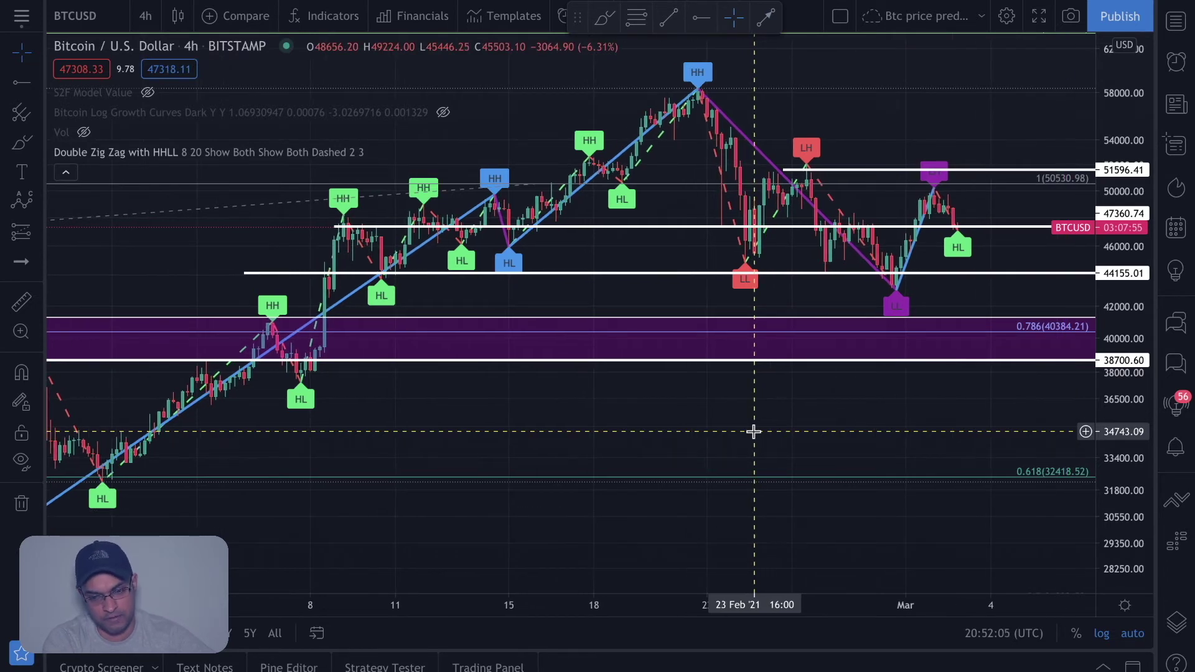
scroll(753, 431, down, 4)
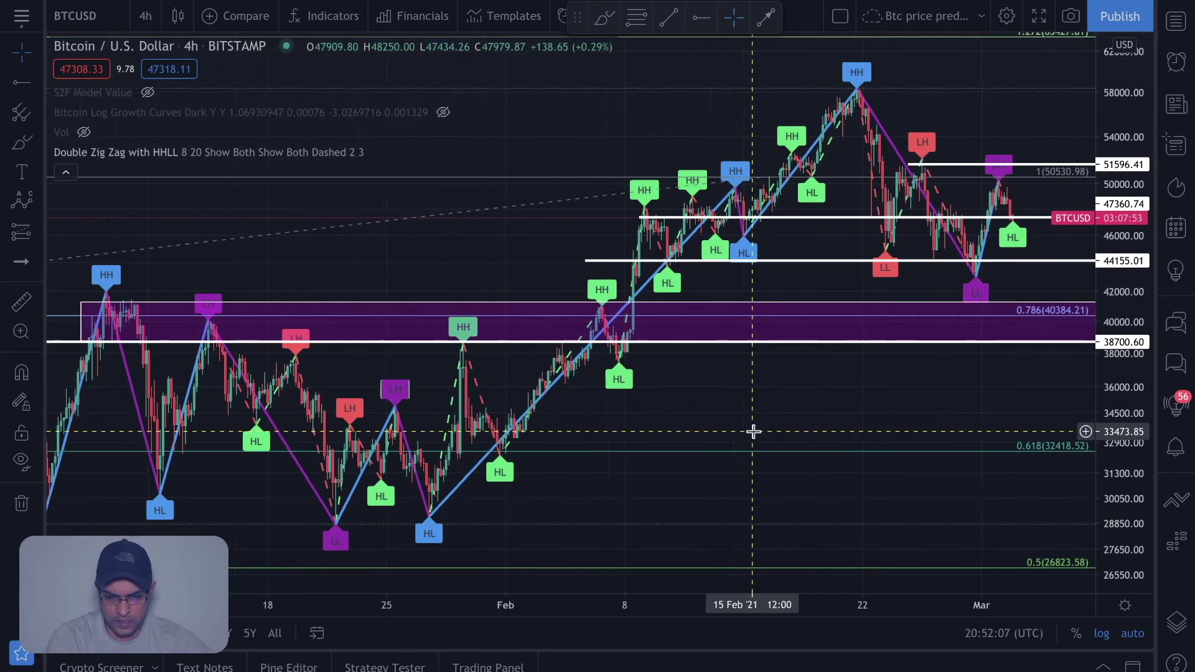
scroll(753, 432, down, 3)
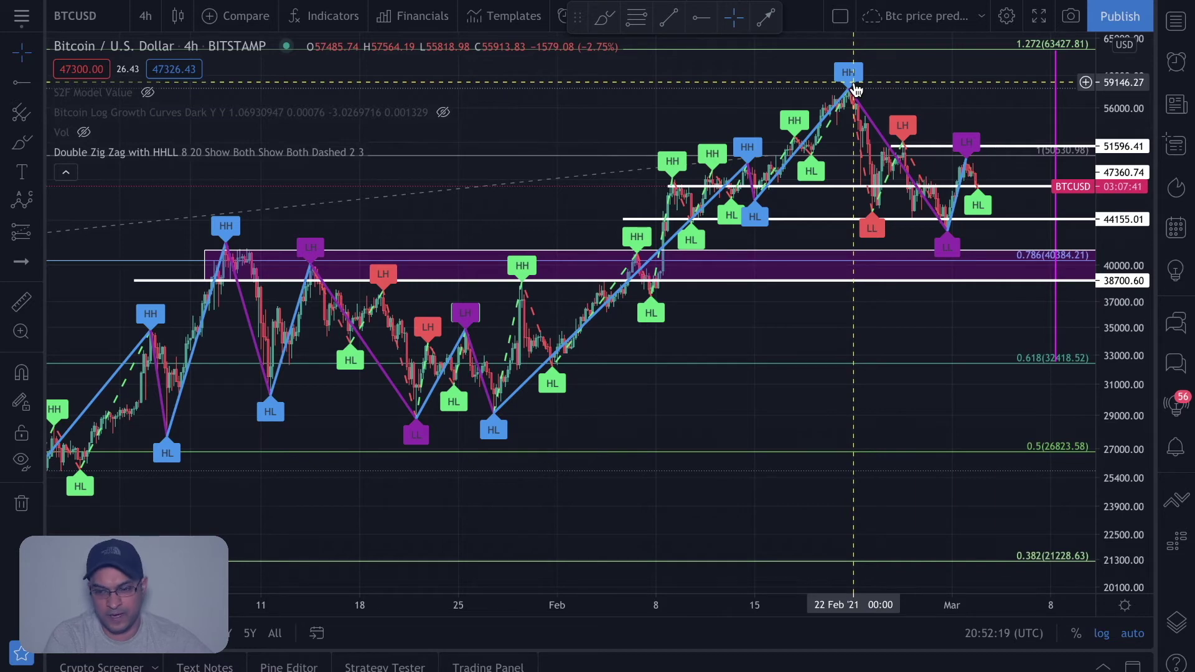
scroll(856, 89, up, 5)
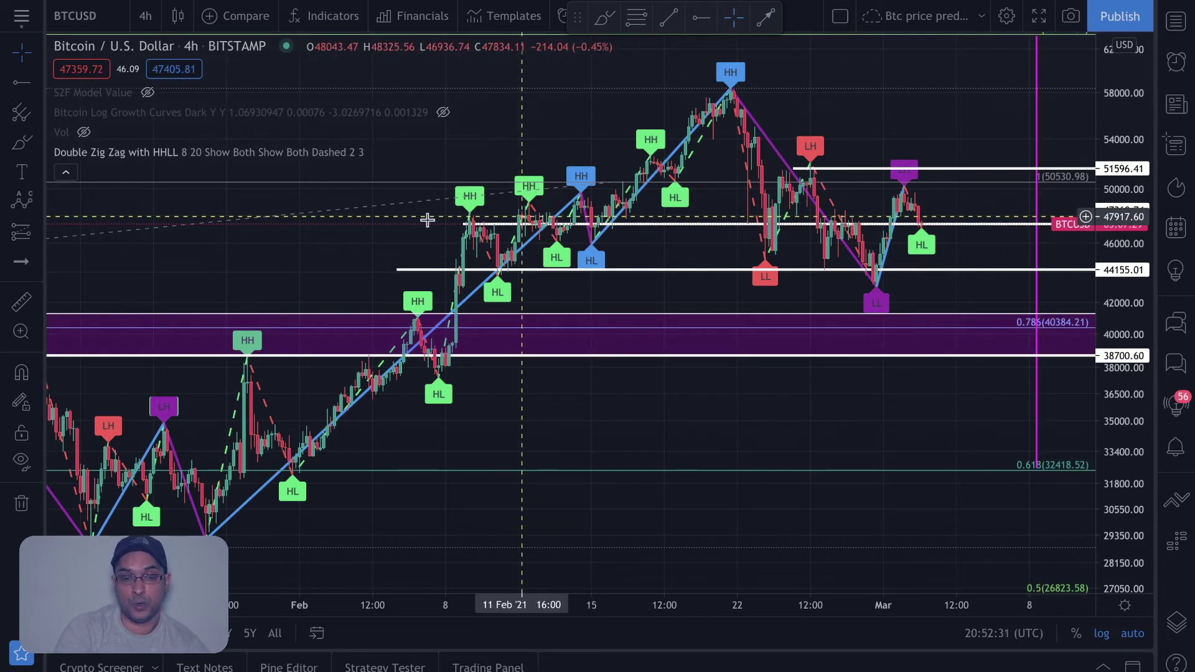
click(64, 174)
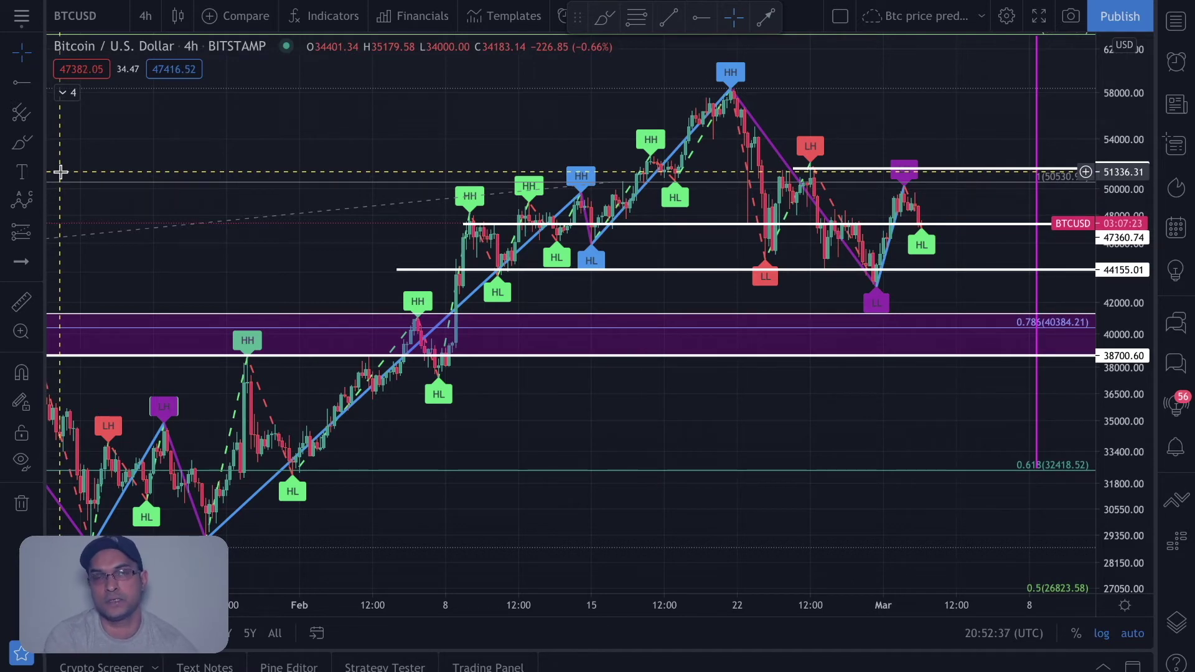
Step: Draw an Elliott correction wave (ABC) from the 21 Feb peak at 58251.75 to A at 48321.45, B at 55054.76 and C at 44762.02
scroll(61, 172, up, 5)
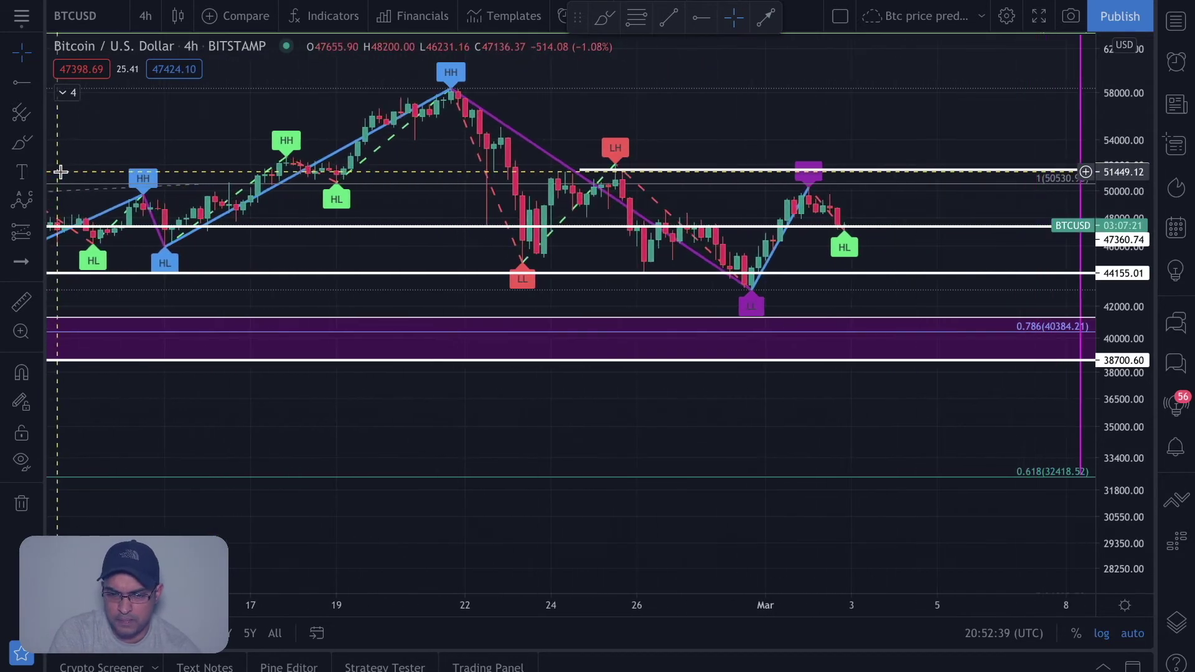
scroll(60, 172, up, 3)
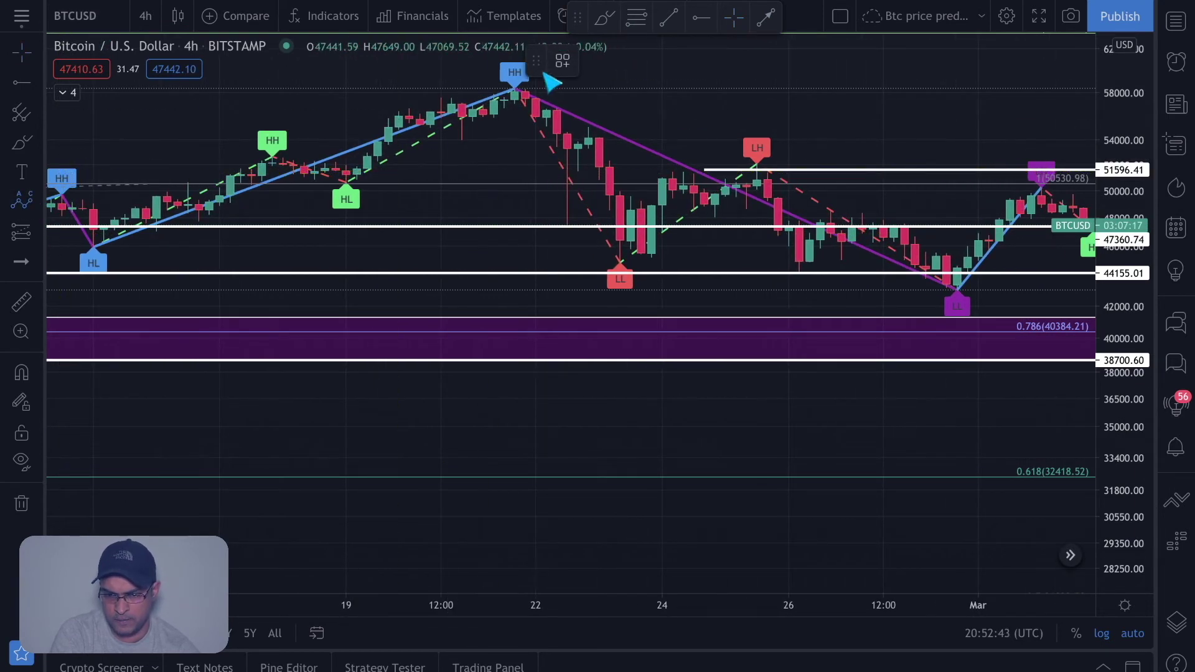
click(514, 90)
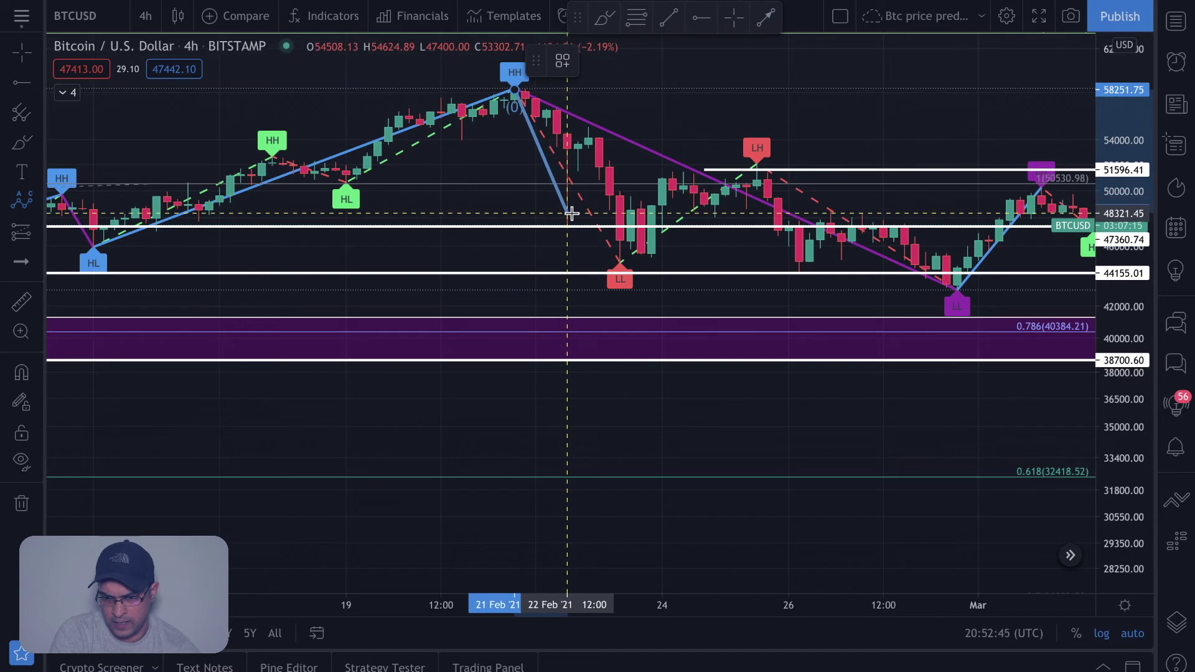
click(567, 212)
click(589, 127)
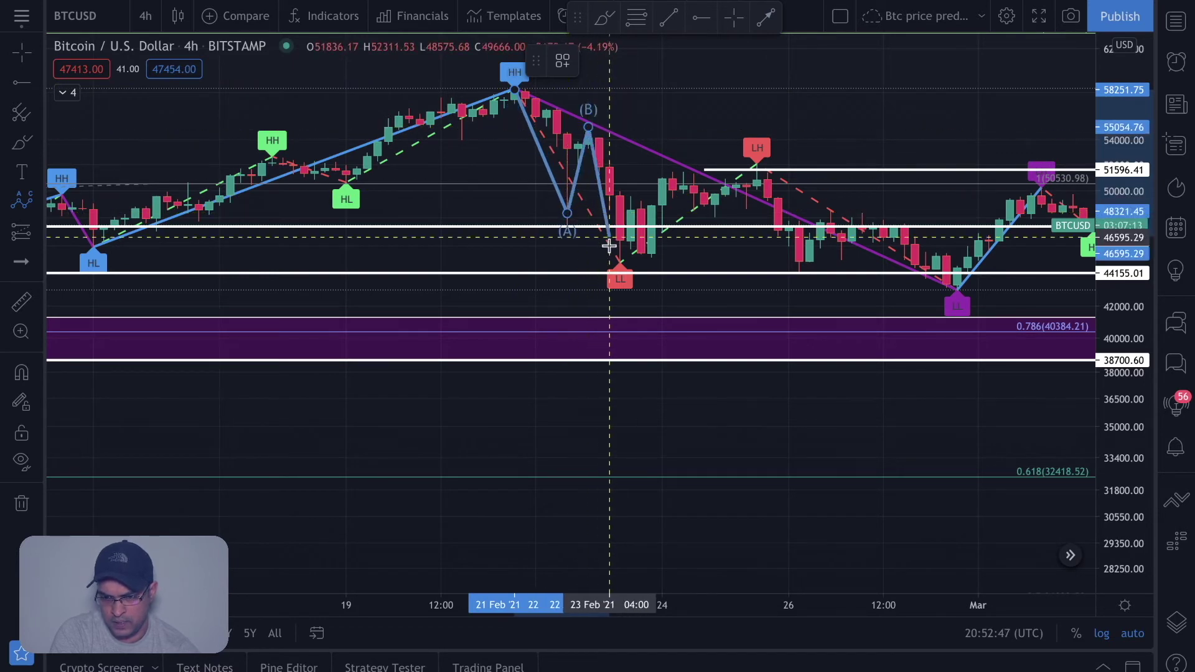
click(621, 263)
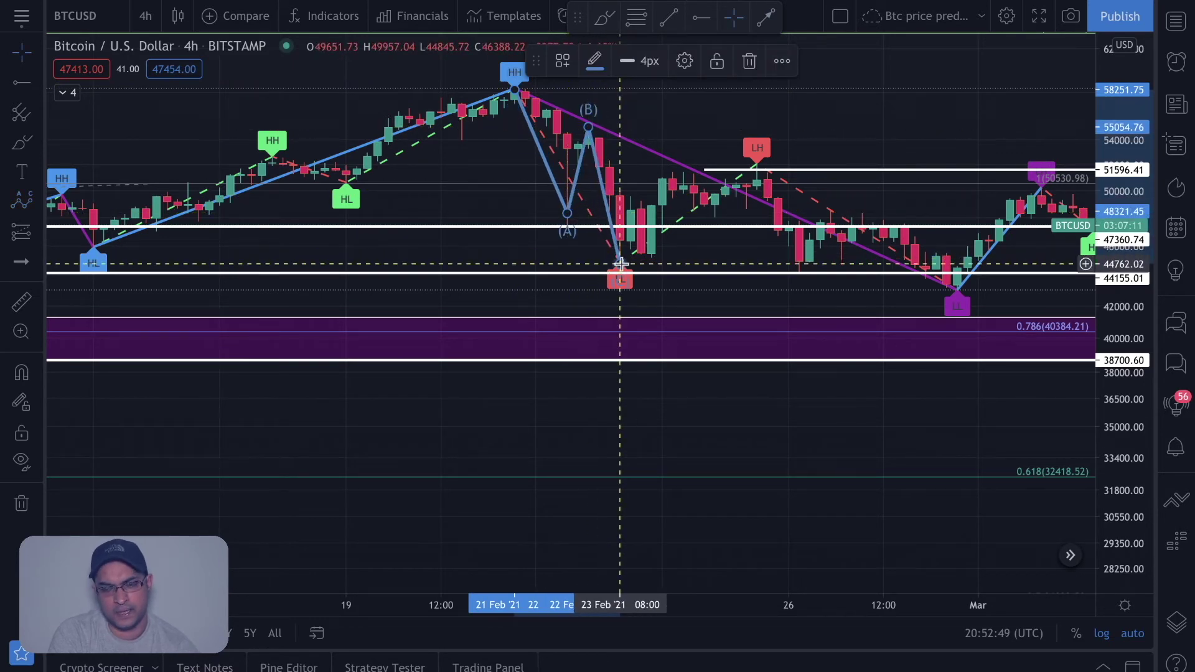
scroll(621, 263, down, 2)
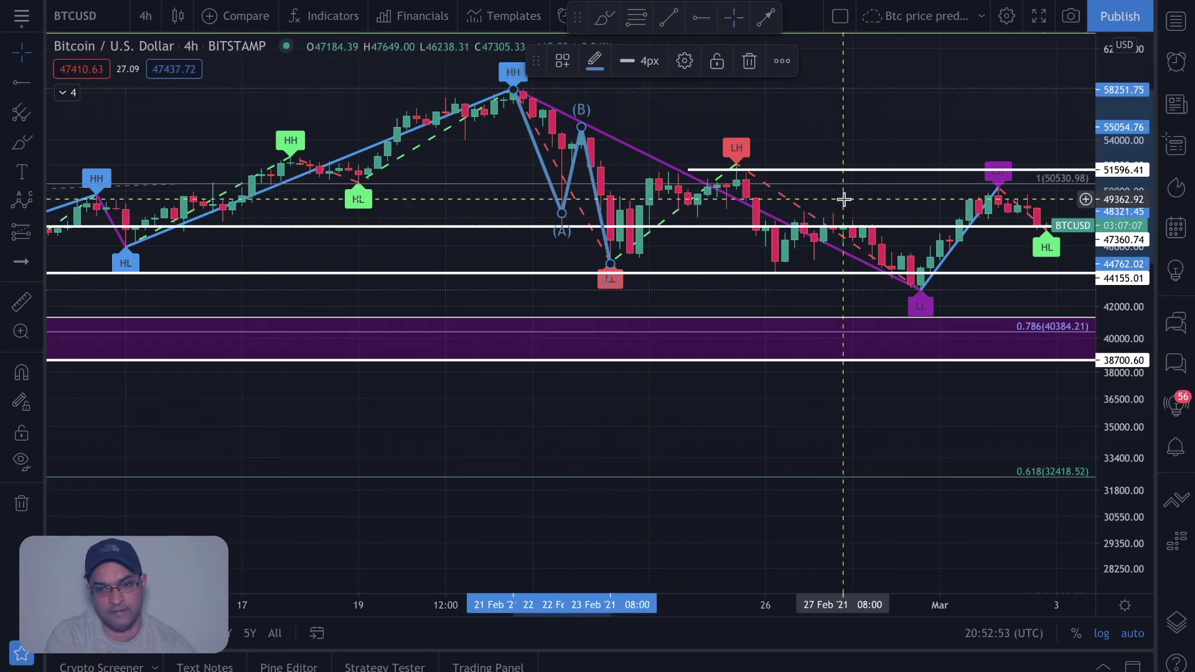
scroll(844, 200, down, 3)
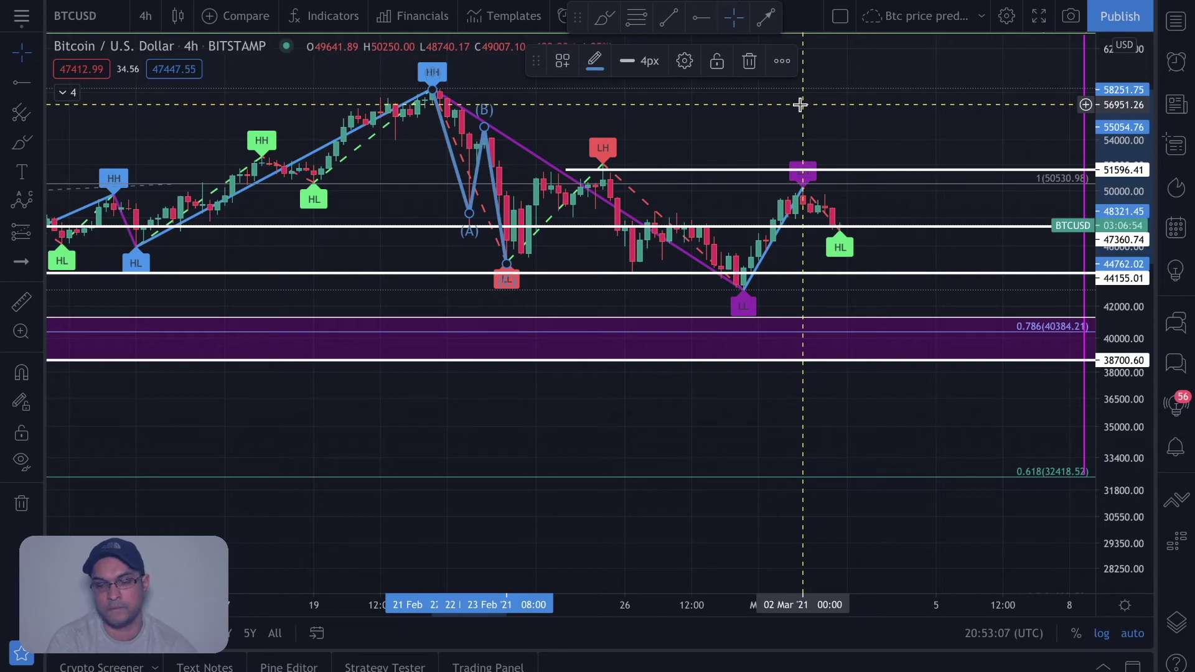
scroll(800, 104, down, 5)
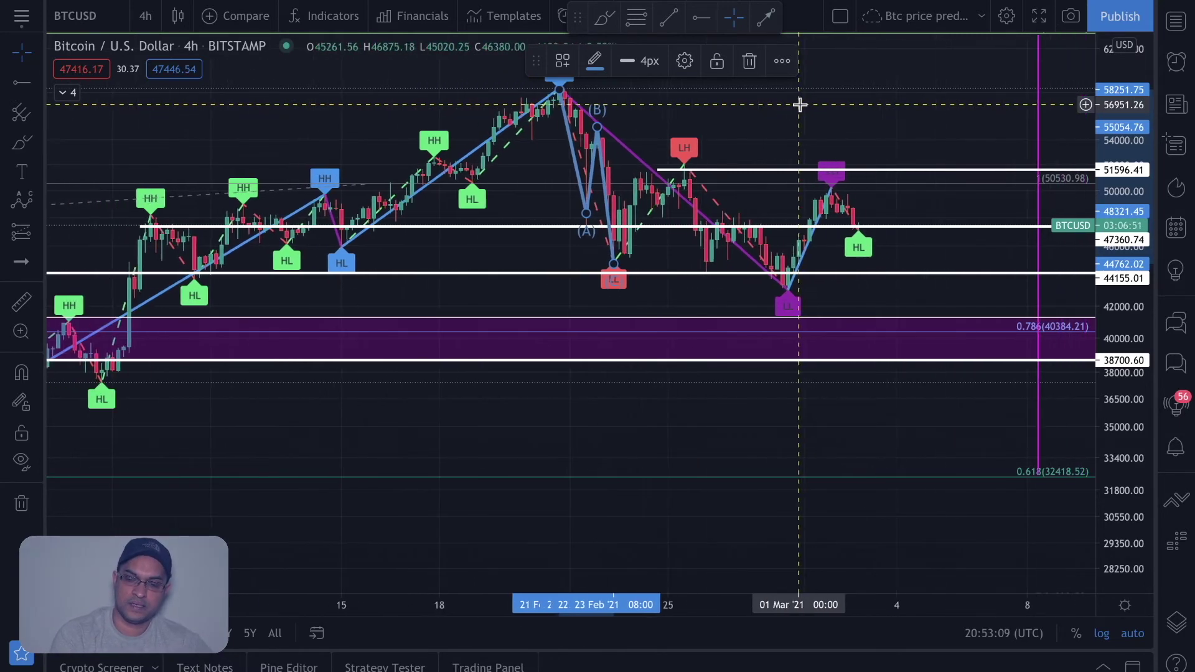
Step: Switch the BTCUSD chart to the 1-hour timeframe and examine the HHLL swing labels from the 21 February peak to 2 March
scroll(801, 104, down, 2)
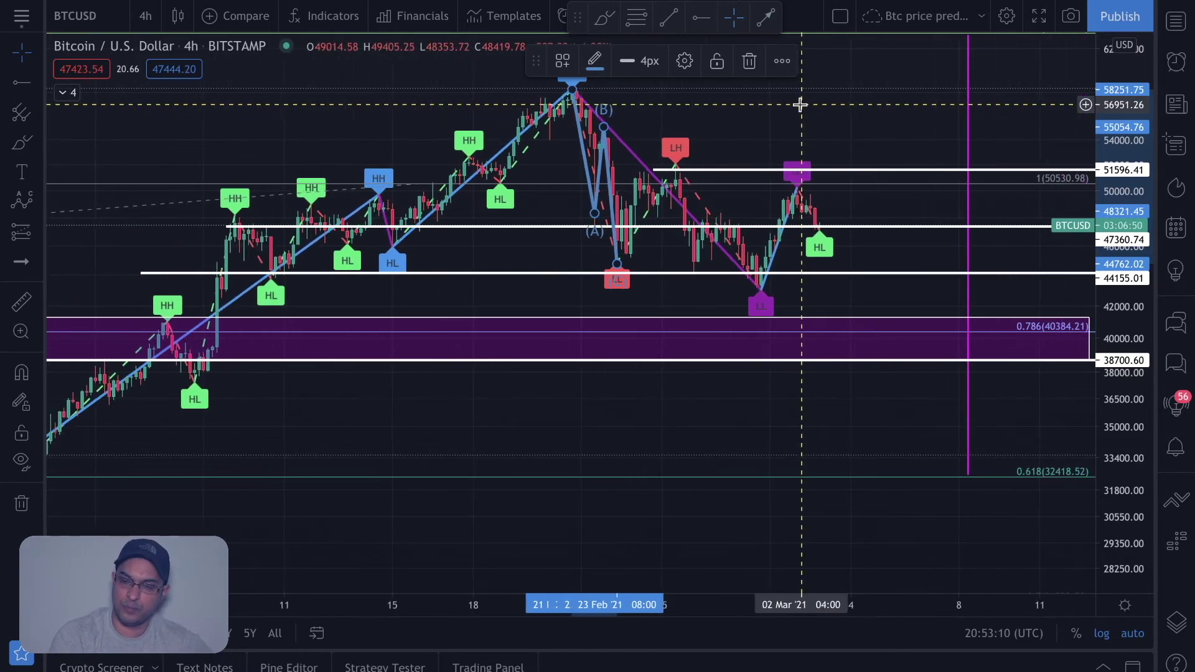
click(147, 17)
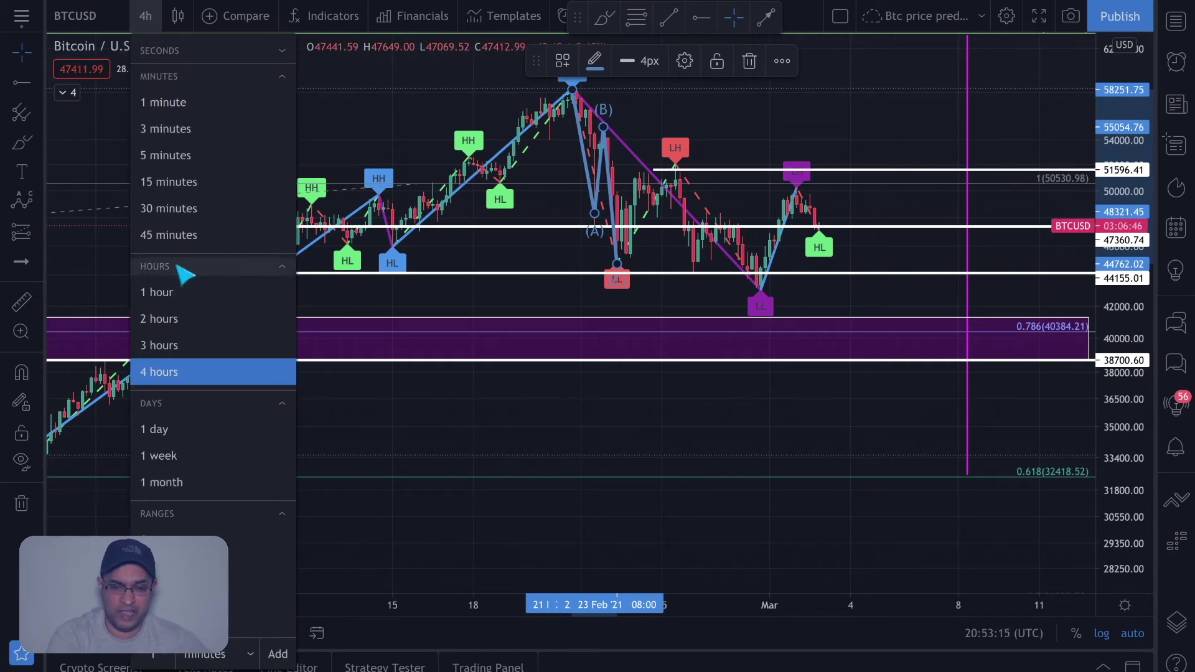
click(160, 292)
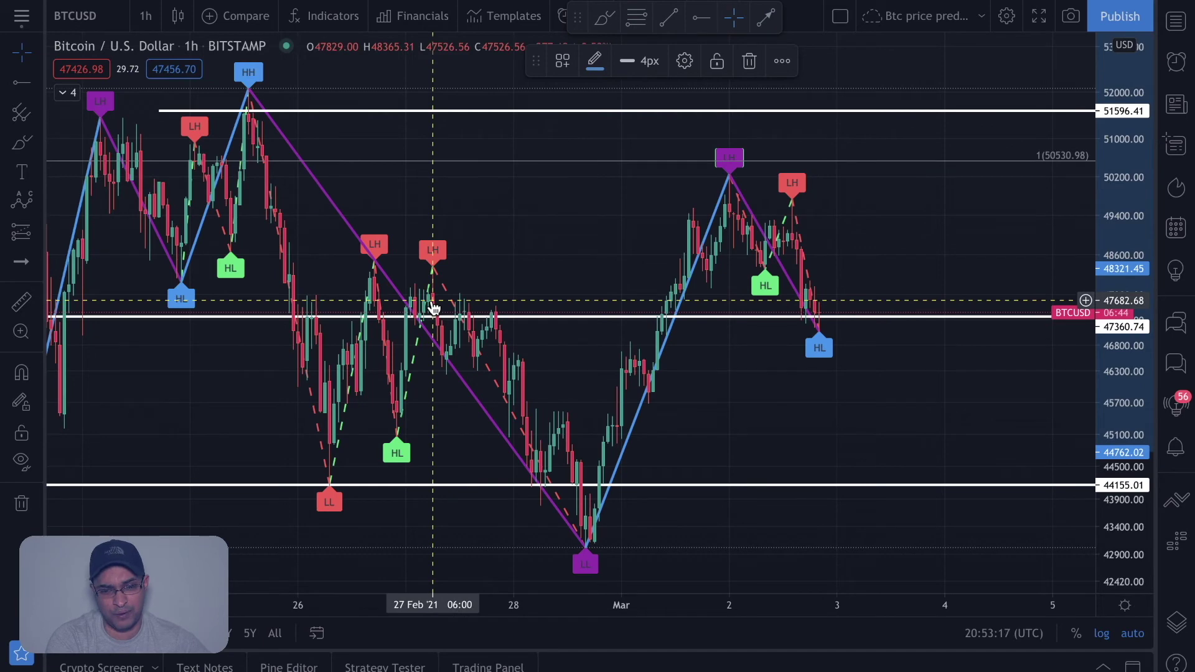
scroll(429, 307, up, 3)
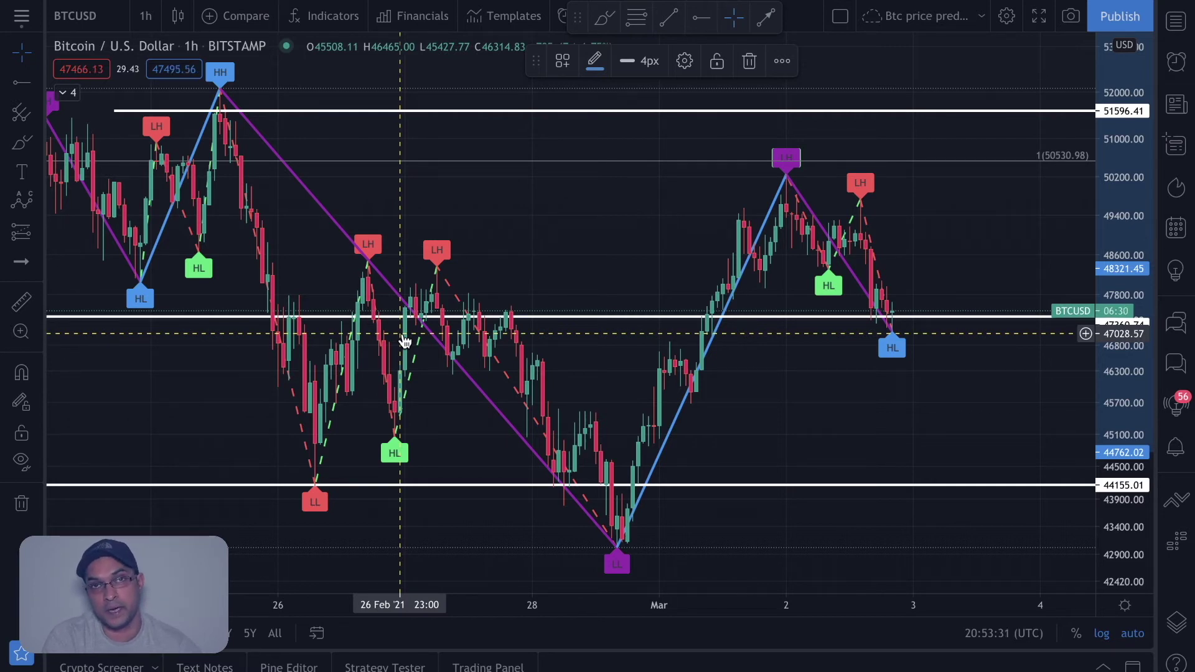
scroll(404, 341, down, 1)
scroll(404, 341, up, 2)
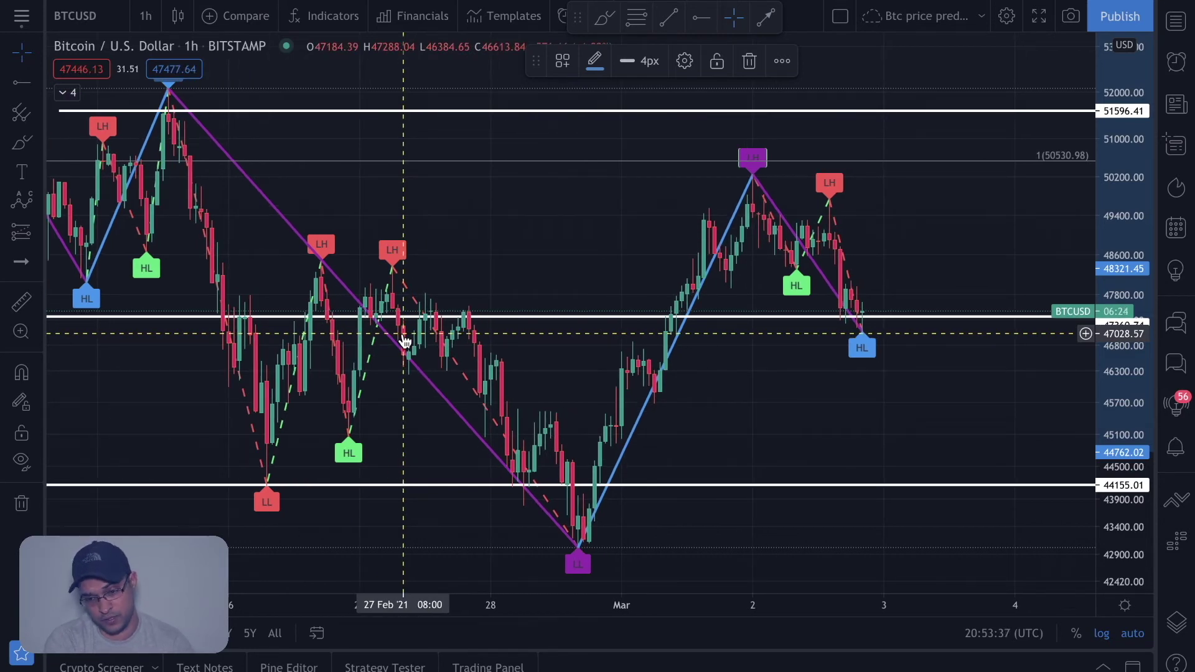
scroll(403, 341, down, 2)
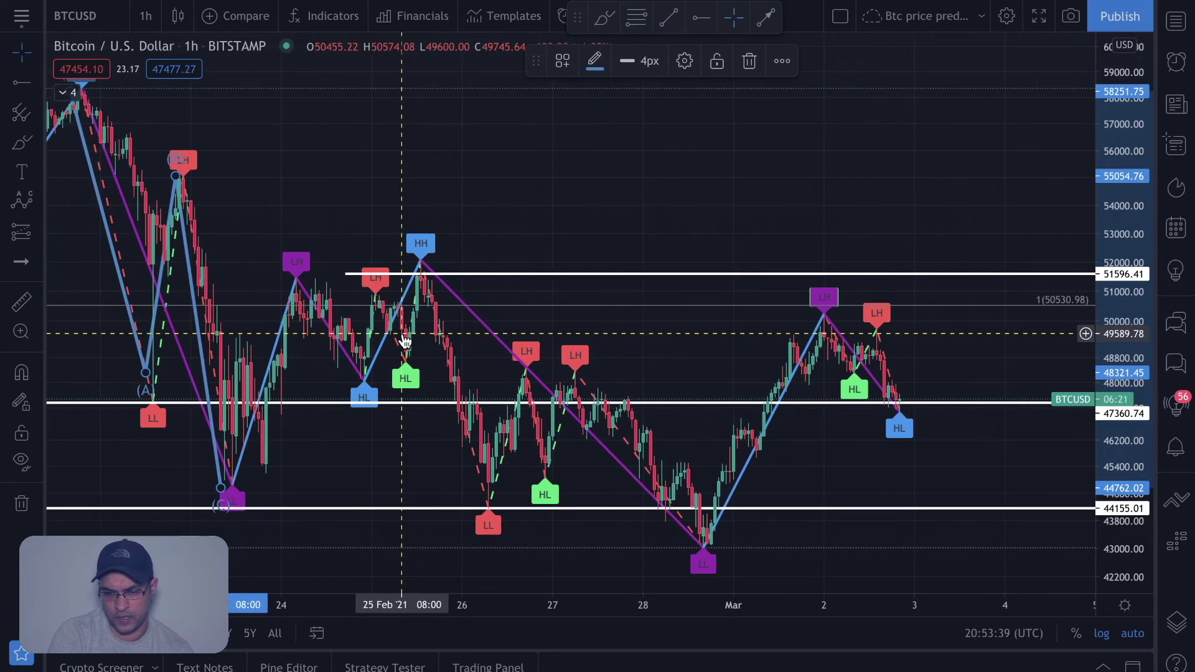
scroll(316, 250, down, 3)
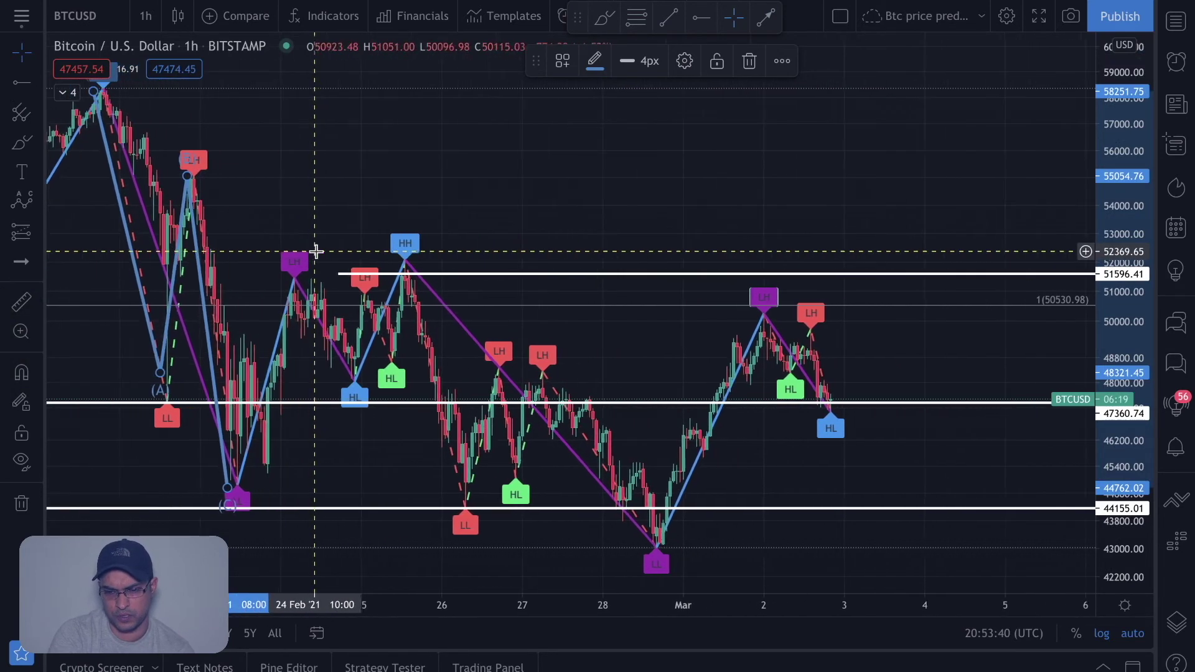
scroll(348, 249, down, 1)
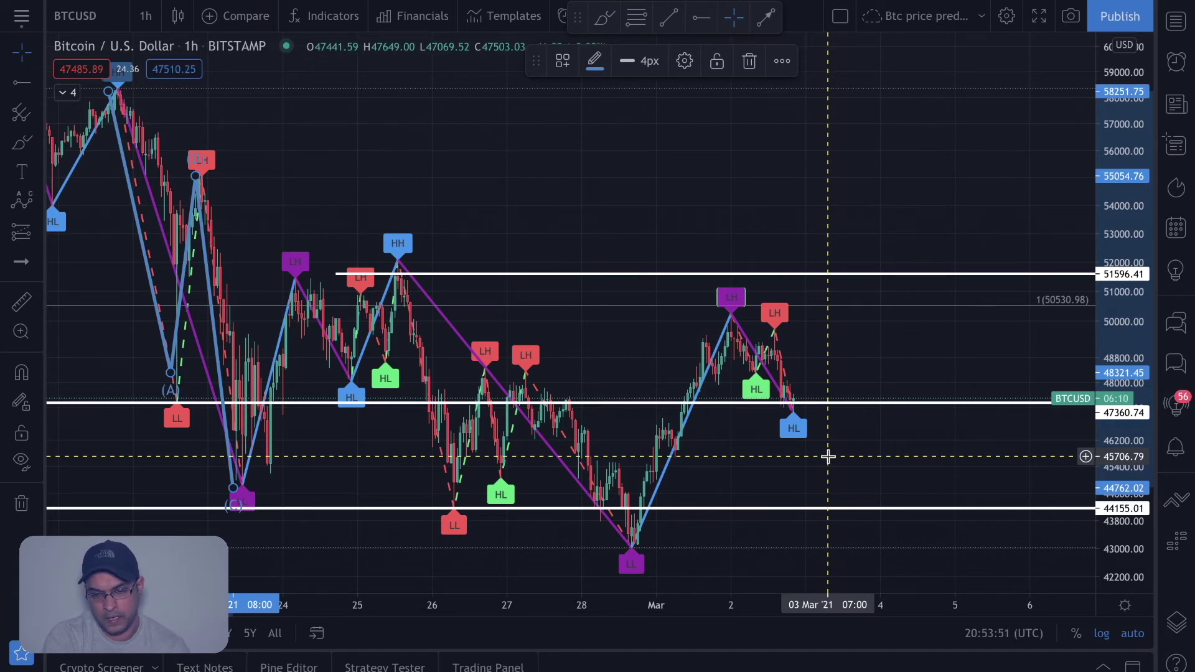
scroll(828, 456, up, 4)
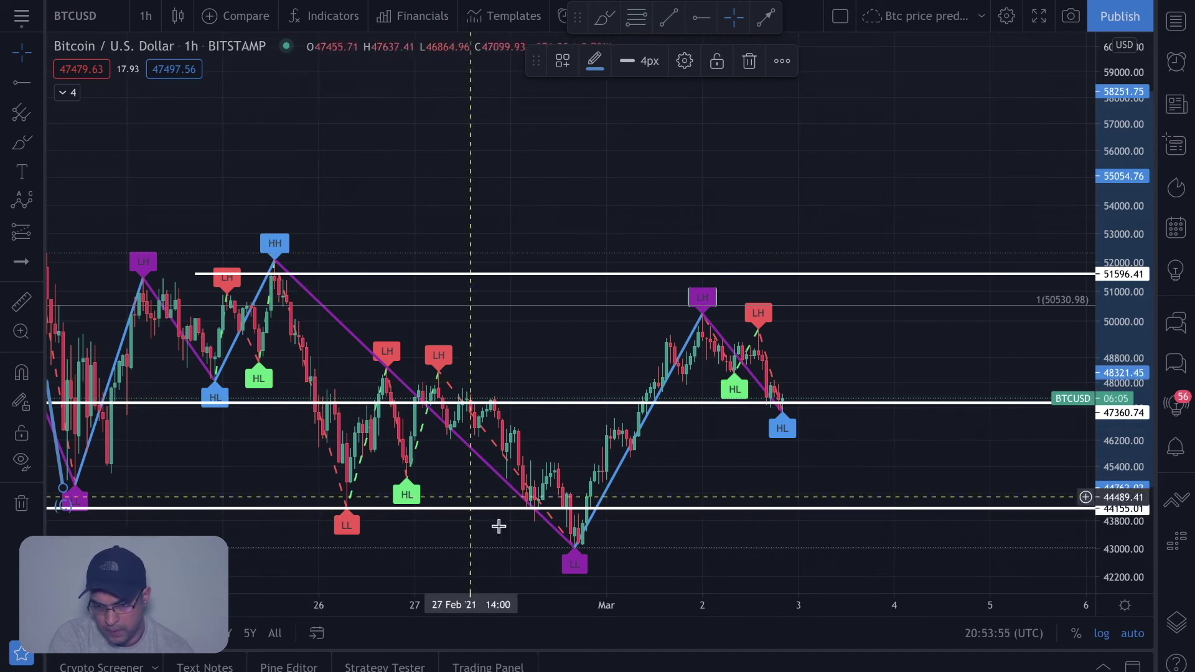
Step: Switch the chart to the 1-day timeframe and examine the HHLL swings around the ABC correction
click(144, 14)
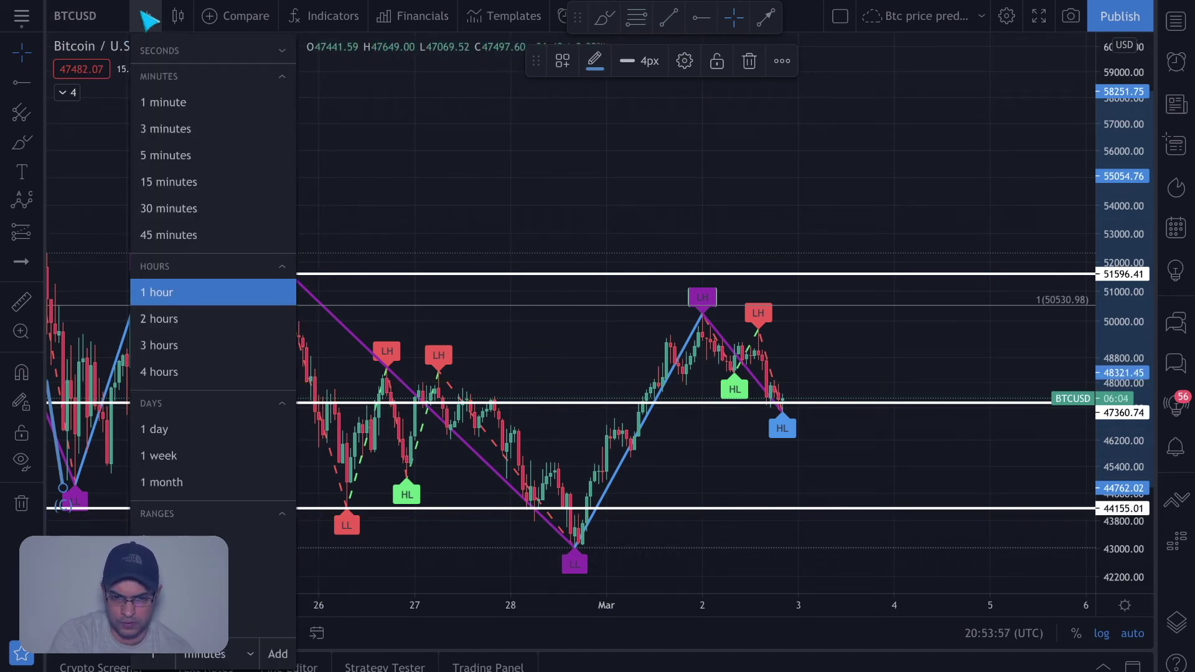
click(165, 429)
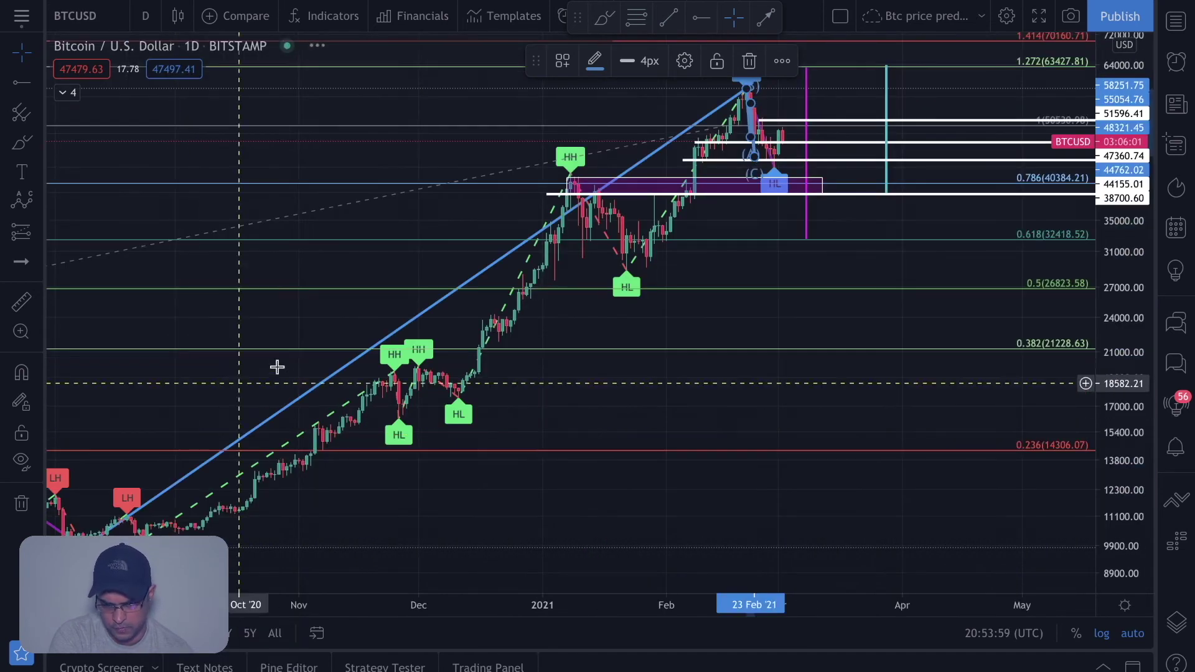
scroll(389, 326, up, 6)
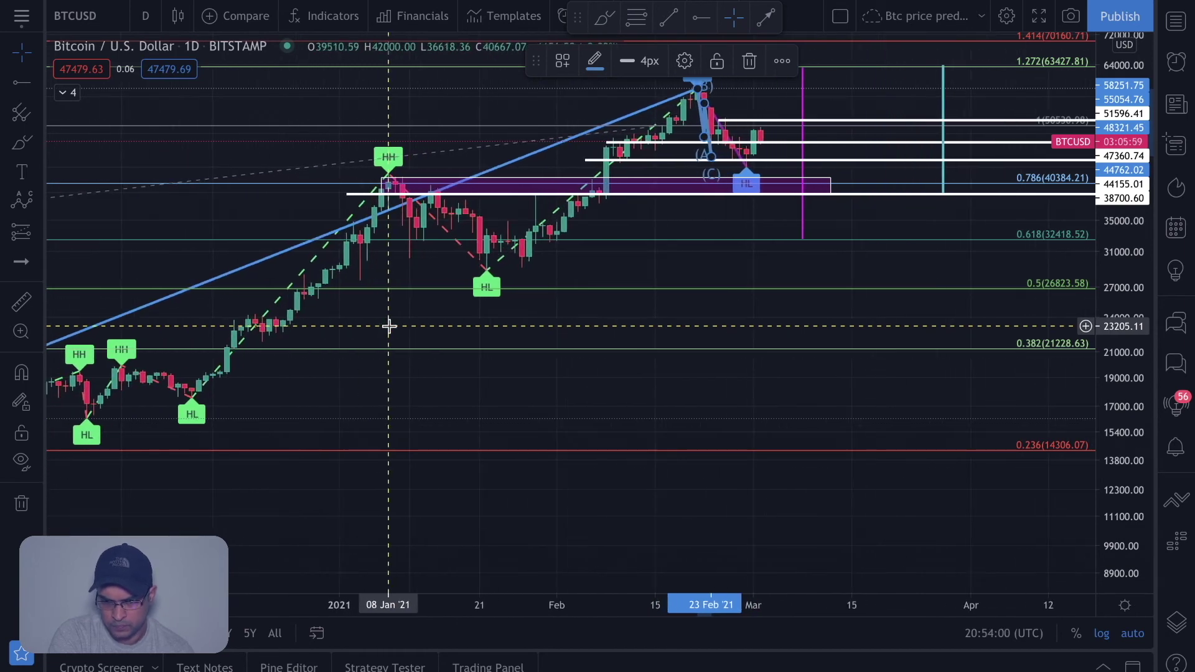
scroll(566, 267, up, 2)
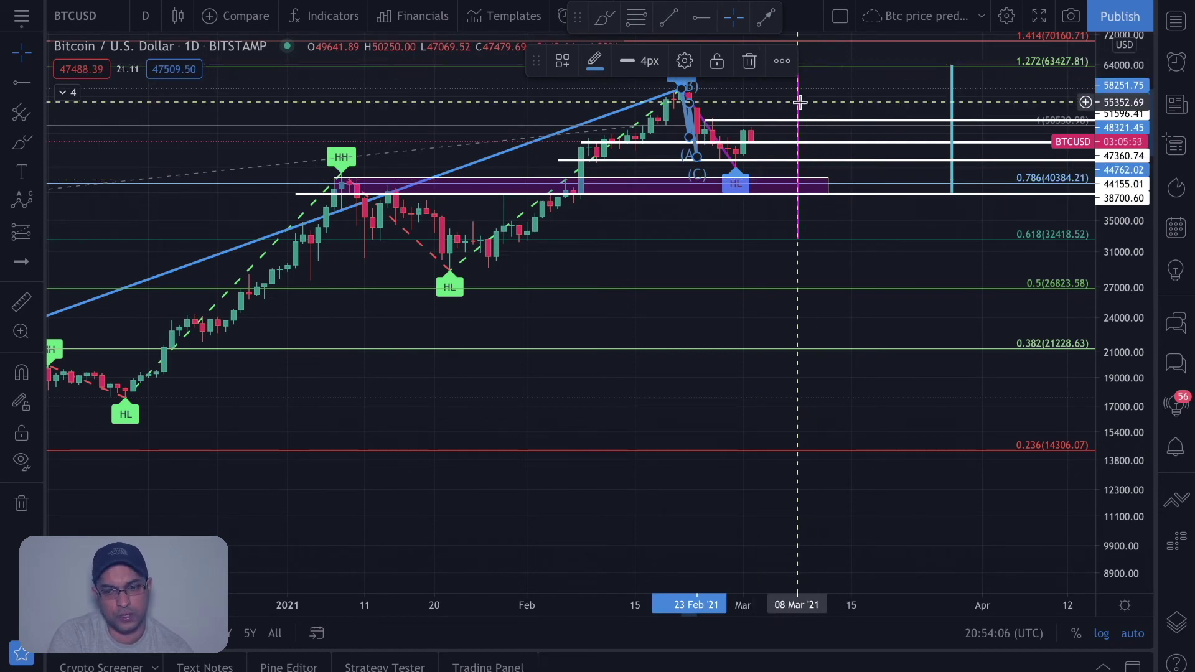
scroll(798, 101, down, 5)
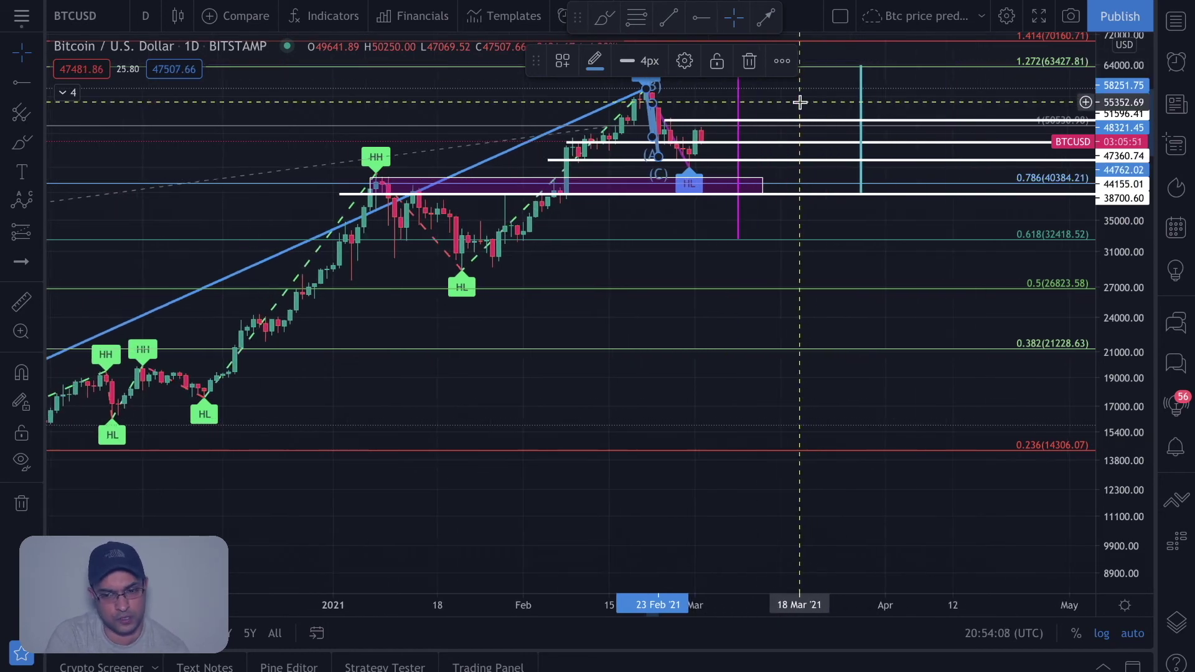
Step: Return the chart to the 4-hour timeframe and view the ABC correction among the swing labels
click(145, 17)
click(163, 372)
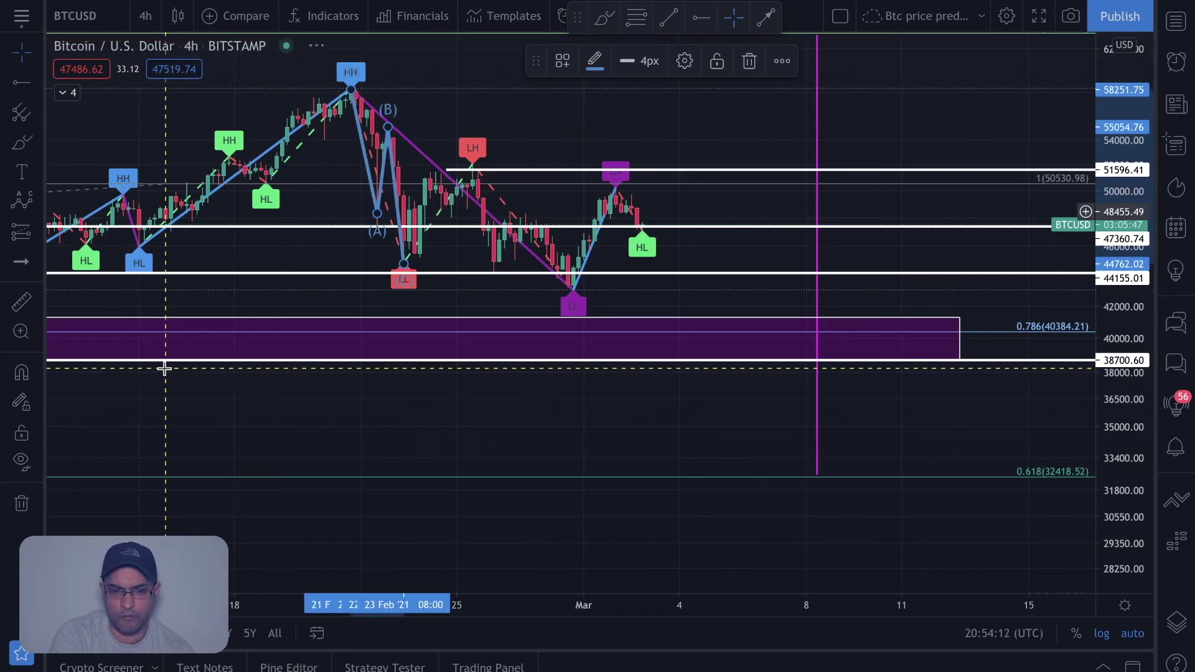
scroll(418, 329, down, 4)
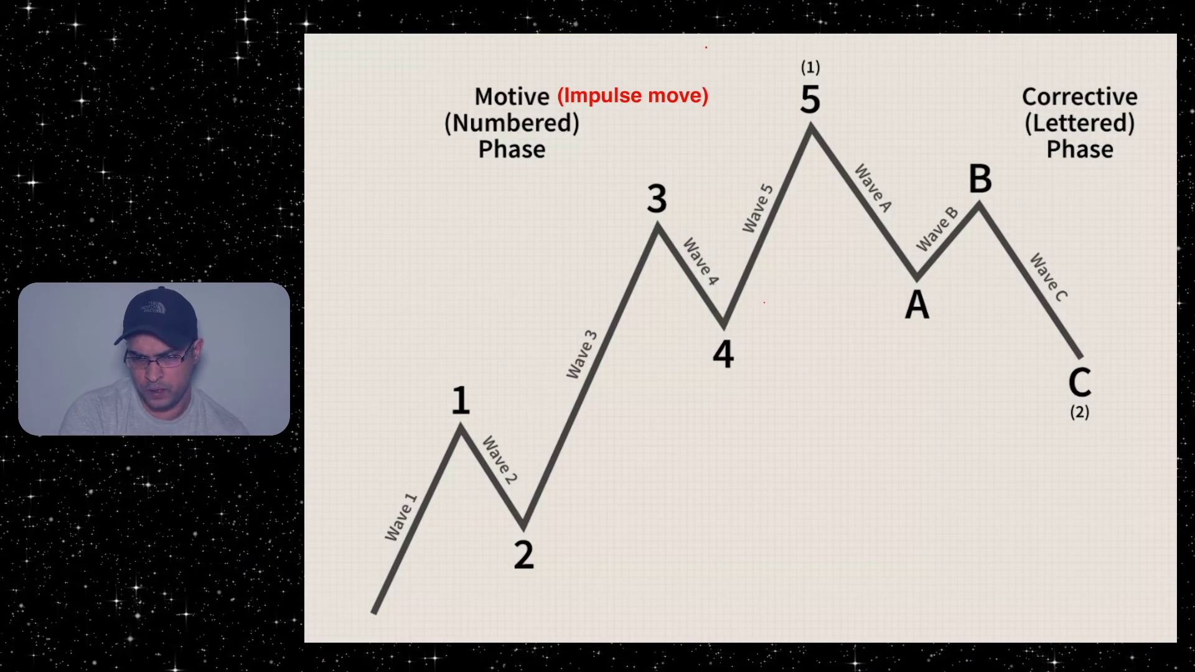
Step: Sketch a red freehand outline over peaks 3, 5 and B on the Elliott wave diagram, plus two lines from wave 3 through point 4 across wave C
mouse_move(597, 329)
mouse_down()
mouse_move(740, 284)
mouse_move(783, 118)
mouse_move(900, 203)
mouse_move(997, 192)
mouse_move(1116, 404)
mouse_up()
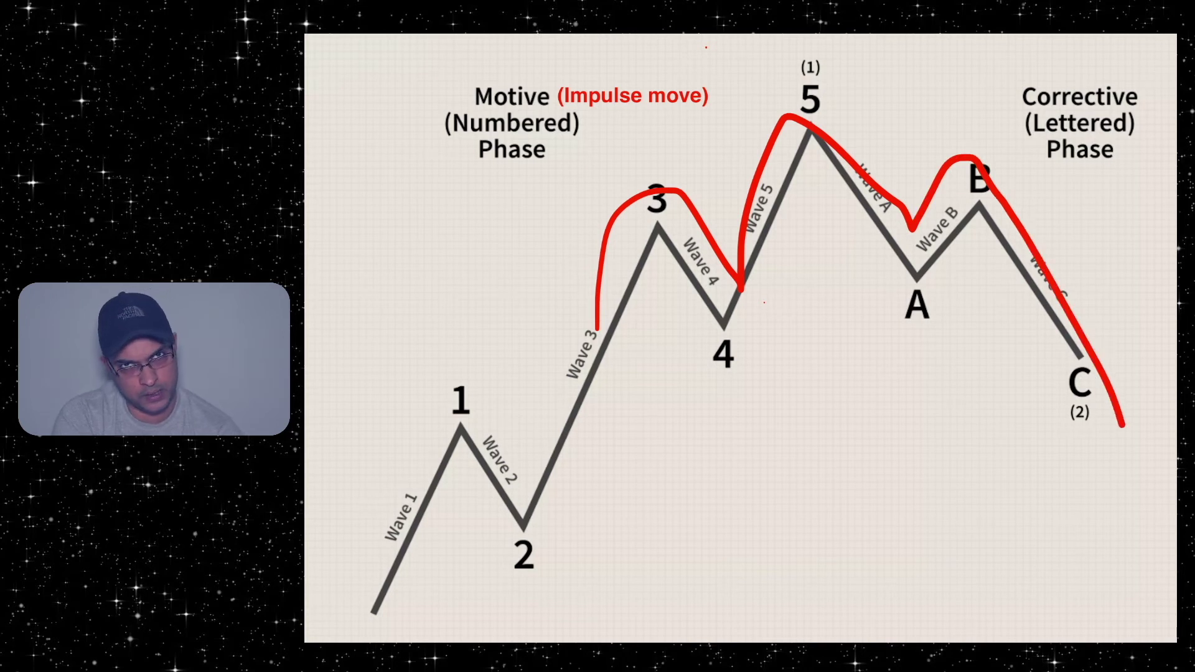
drag(585, 357, 1099, 280)
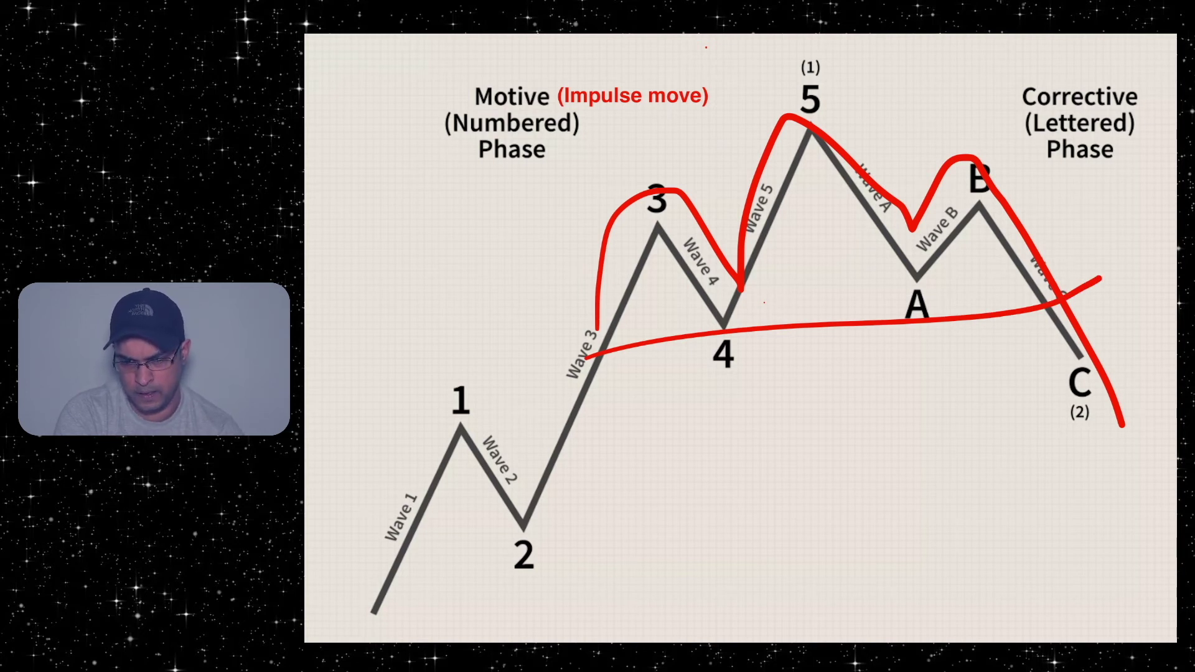
drag(585, 364, 1080, 216)
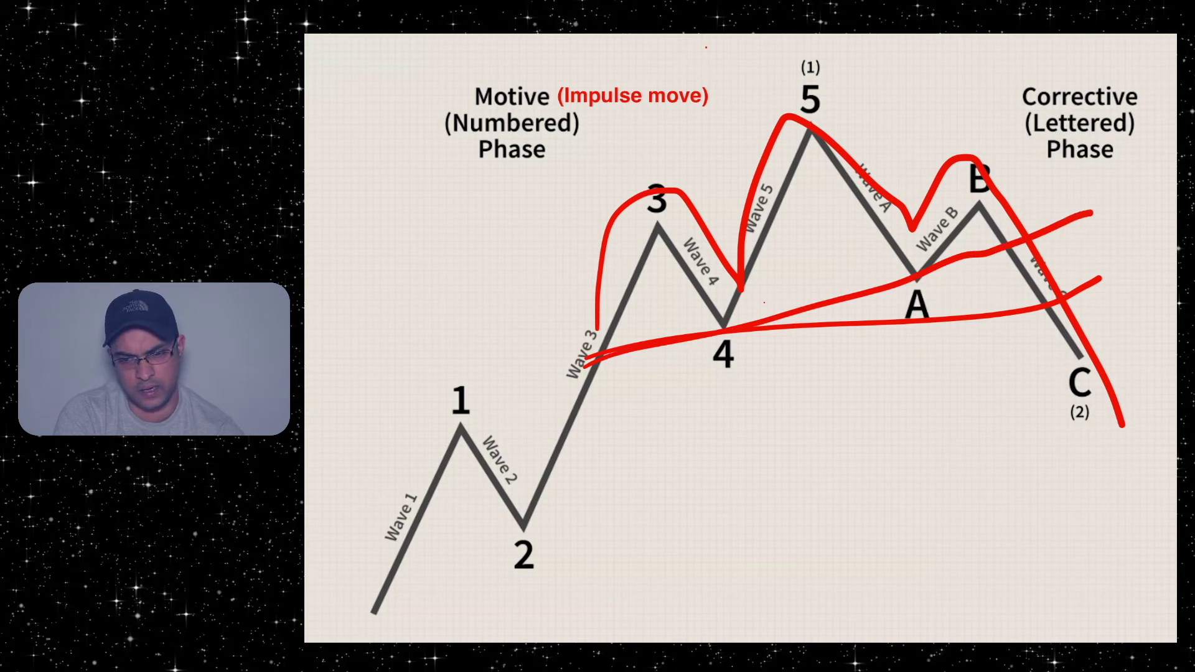